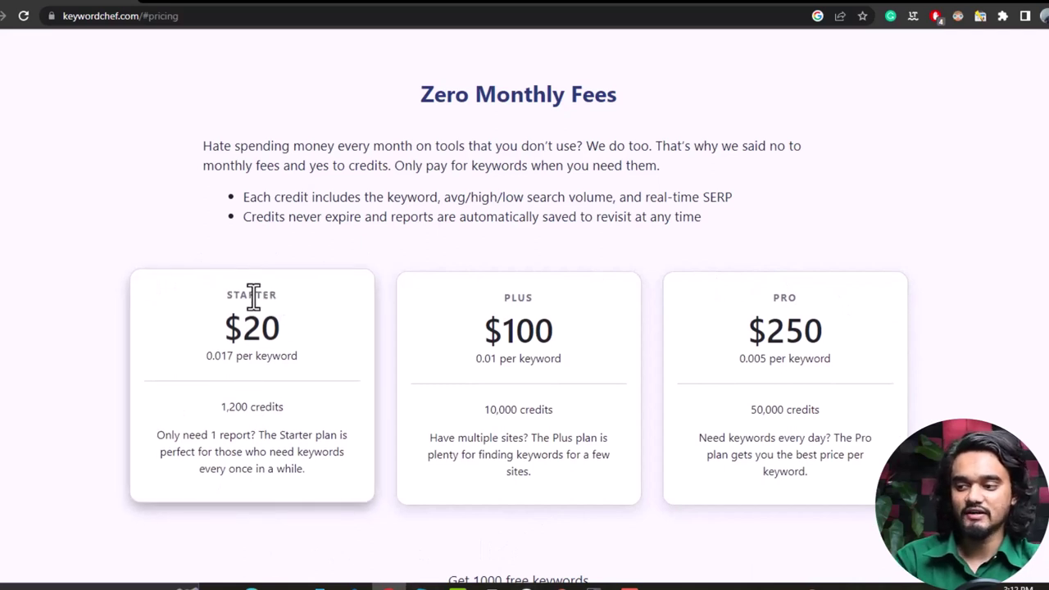
Compare the names, prices and credit allowances of the Starter, Plus and Pro pricing plans.
left_click_drag(506, 297, 549, 305)
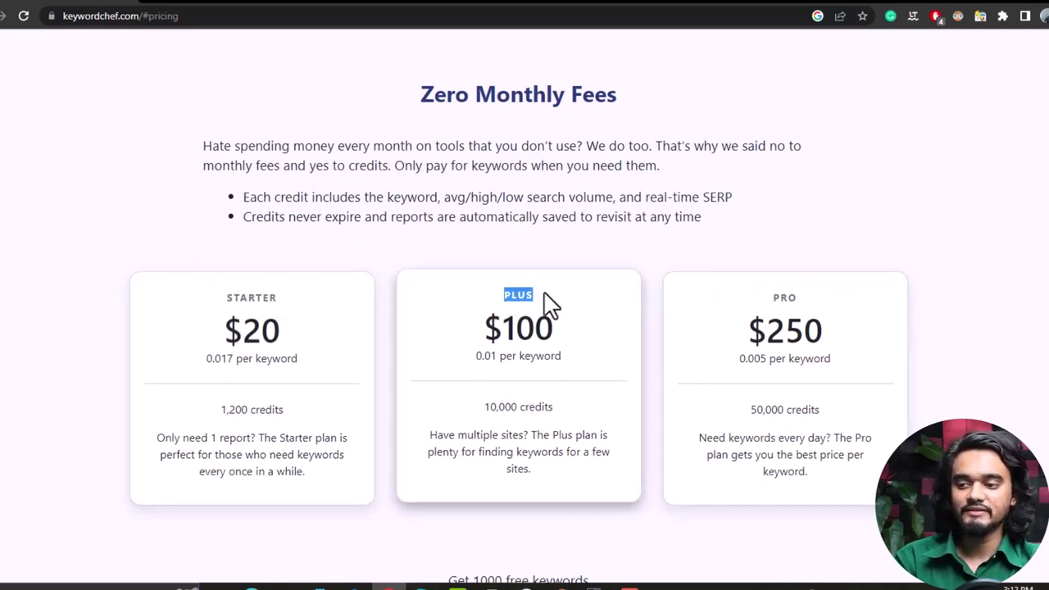
left_click_drag(771, 295, 797, 295)
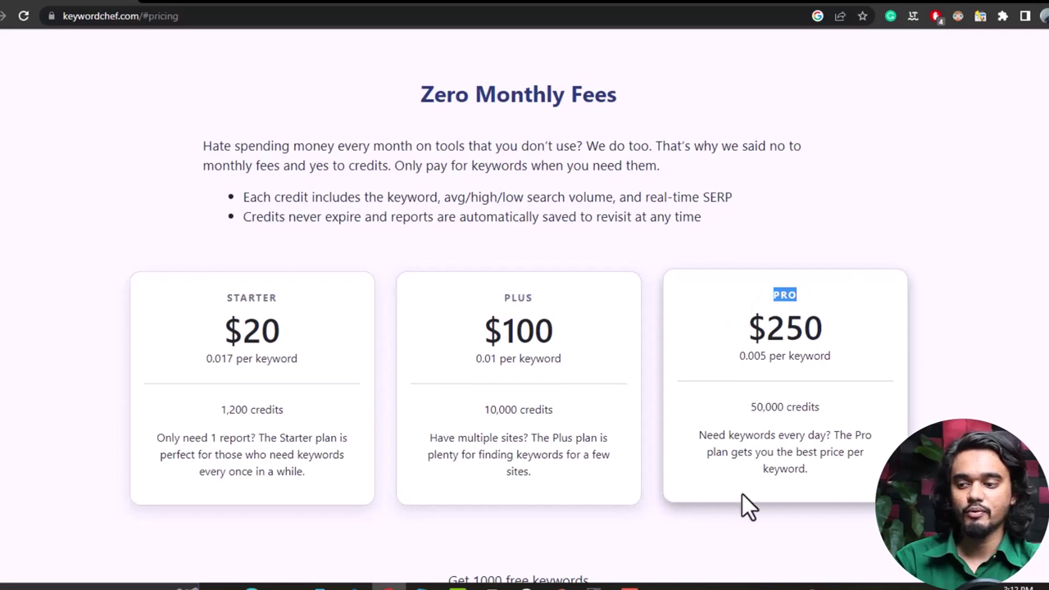
left_click(354, 524)
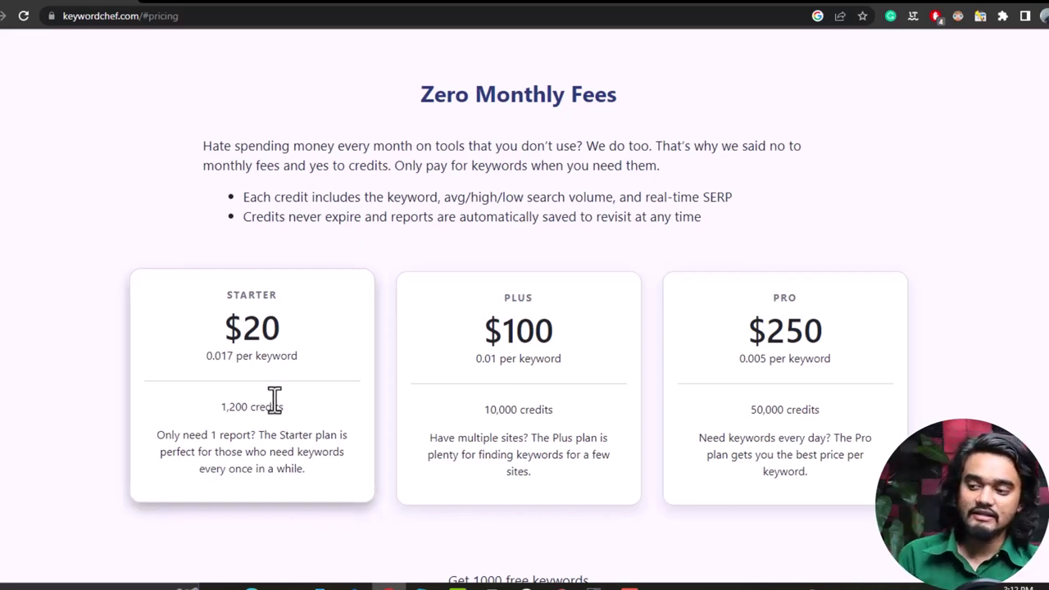
double_click(246, 332)
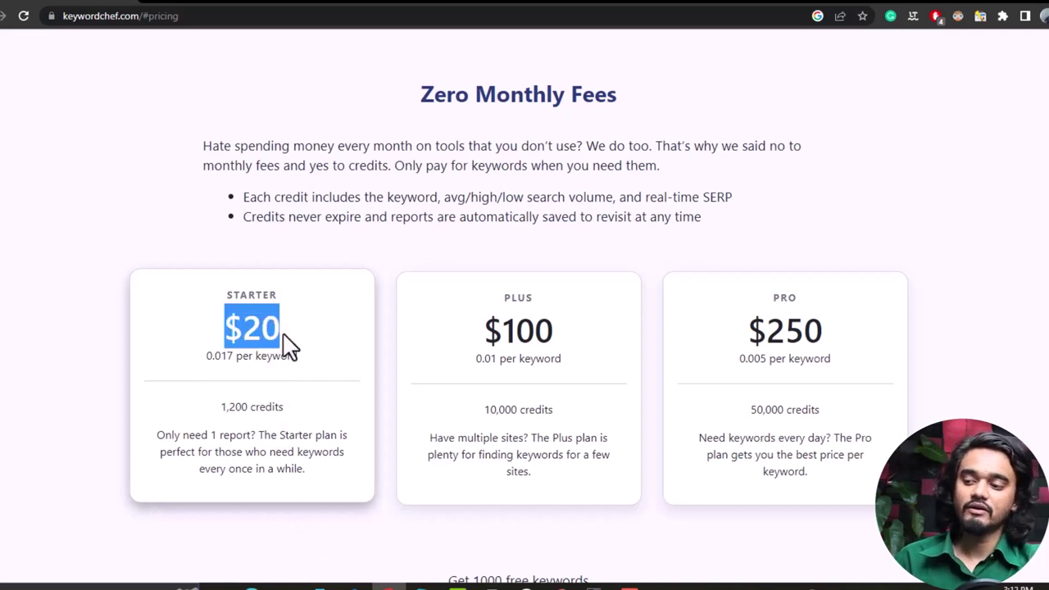
left_click(290, 533)
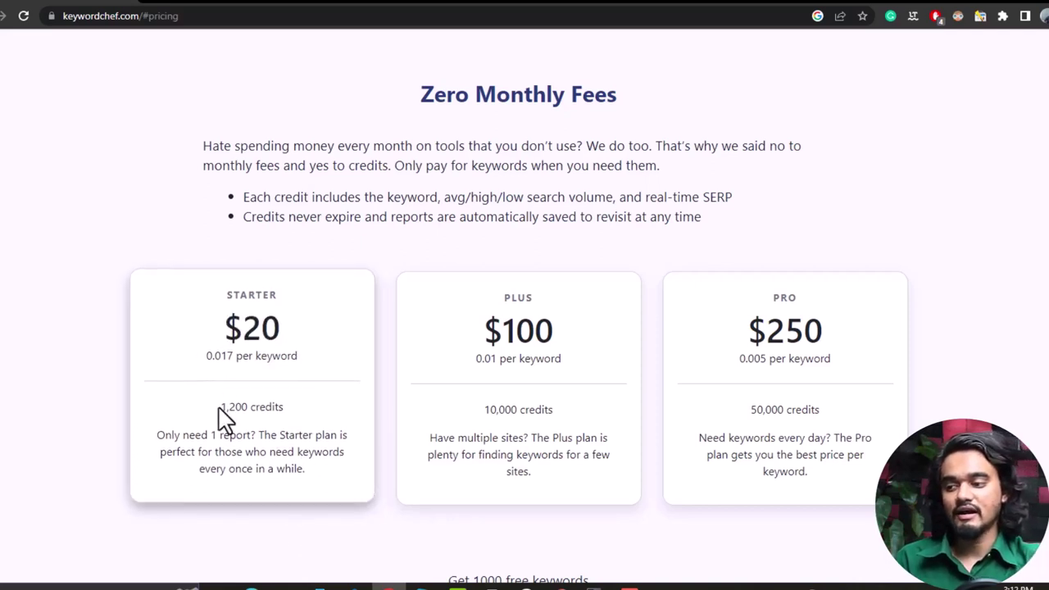
left_click_drag(225, 409, 286, 407)
left_click(286, 472)
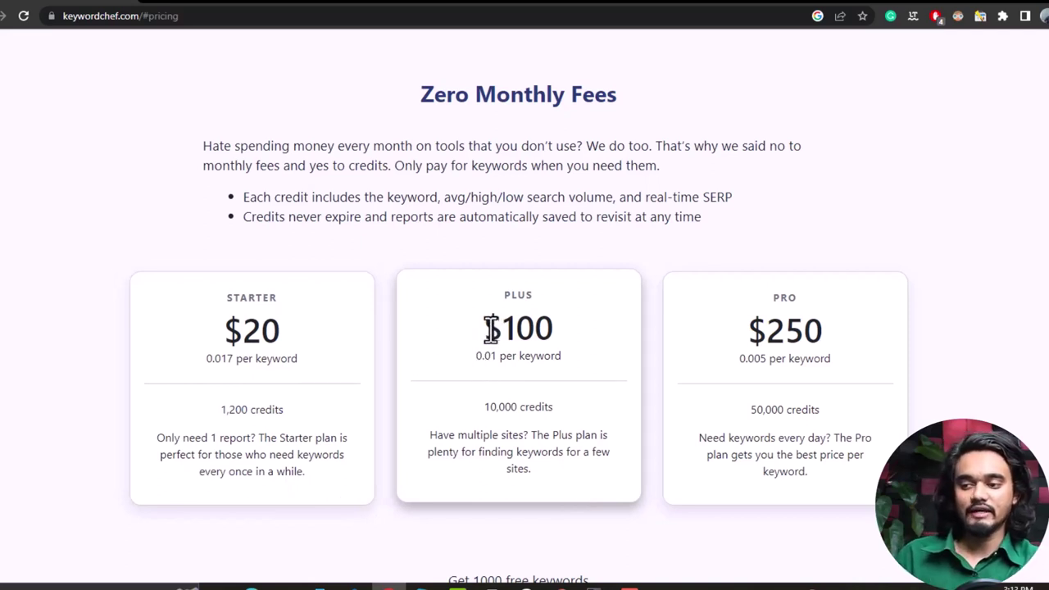
left_click_drag(486, 329, 591, 338)
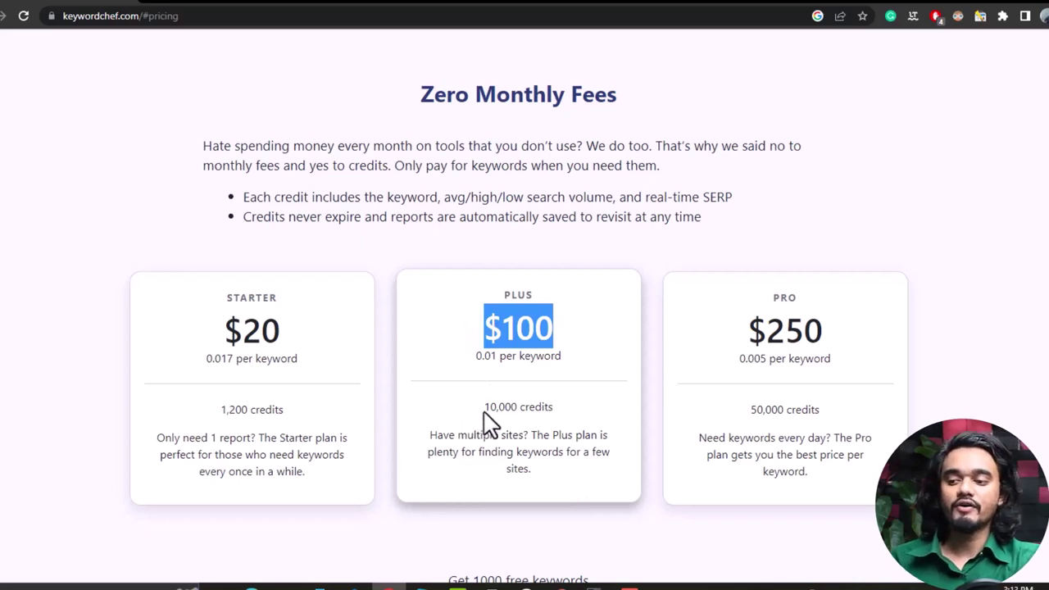
left_click_drag(484, 410, 564, 414)
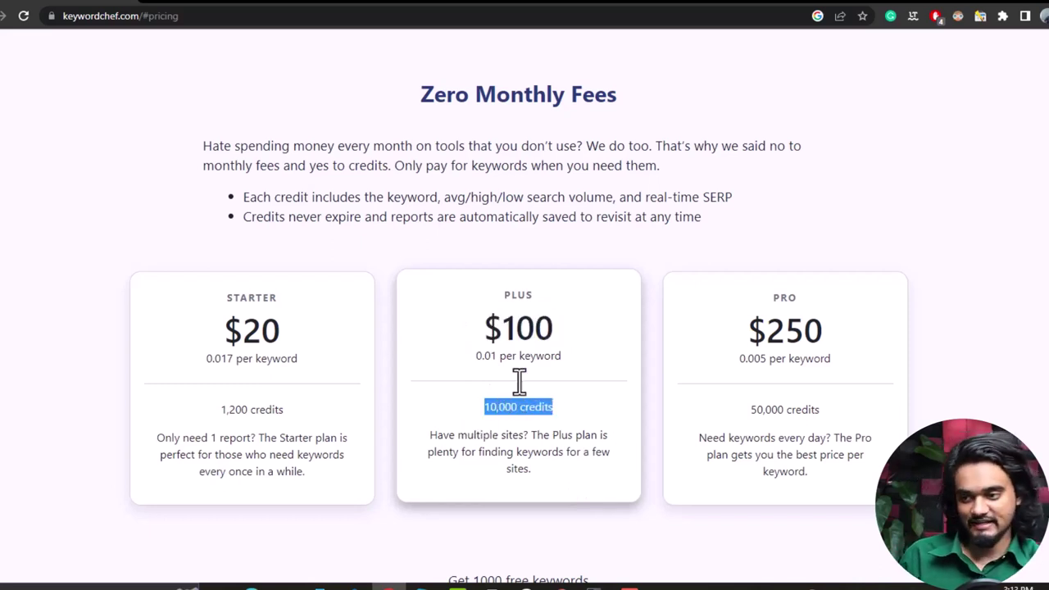
left_click(714, 544)
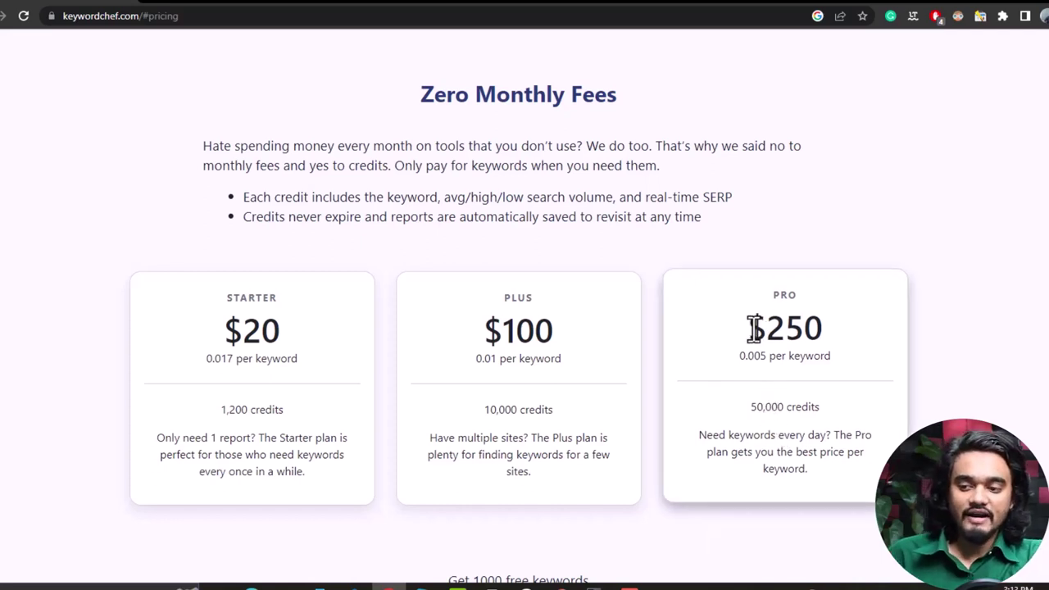
left_click_drag(750, 328, 846, 340)
mouse_move(751, 407)
left_mouse_down()
mouse_move(826, 421)
mouse_move(749, 406)
left_mouse_up()
Examine the free keywords offer shown below the pricing plans.
scroll(782, 473, "down", 3)
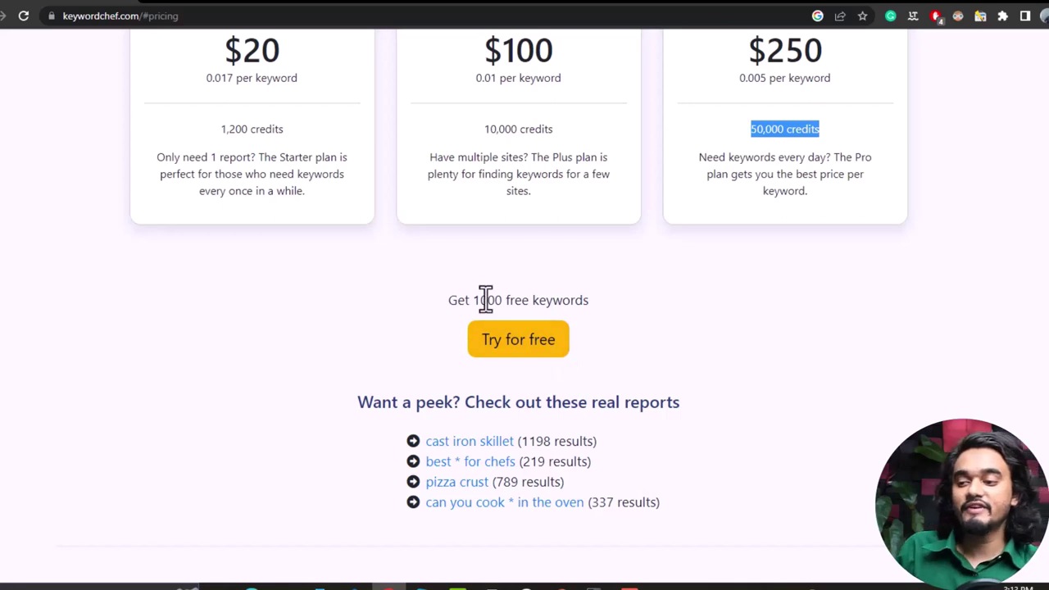
left_click_drag(475, 300, 592, 301)
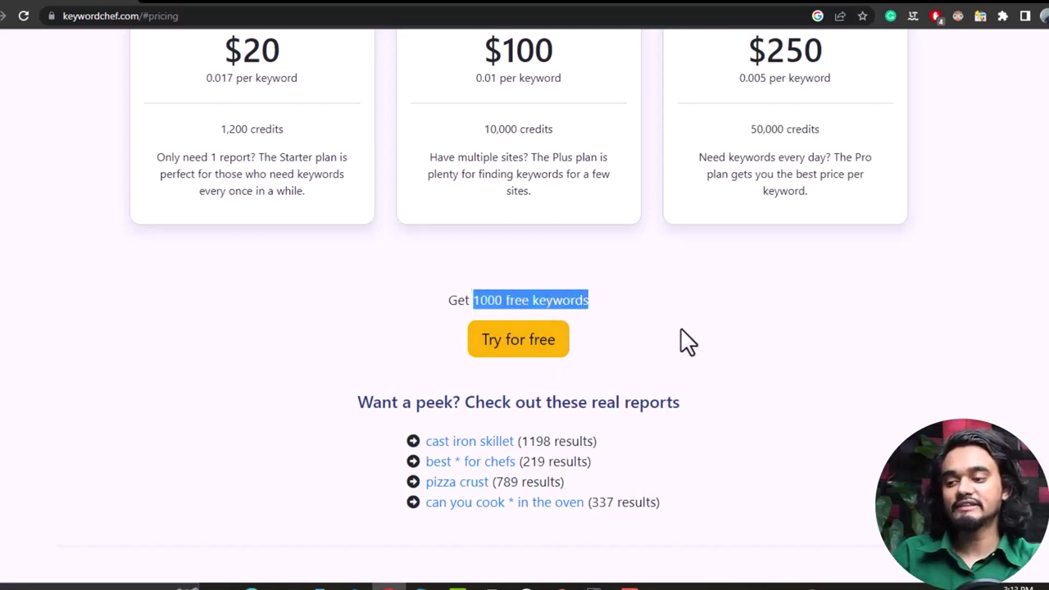
left_click(682, 377)
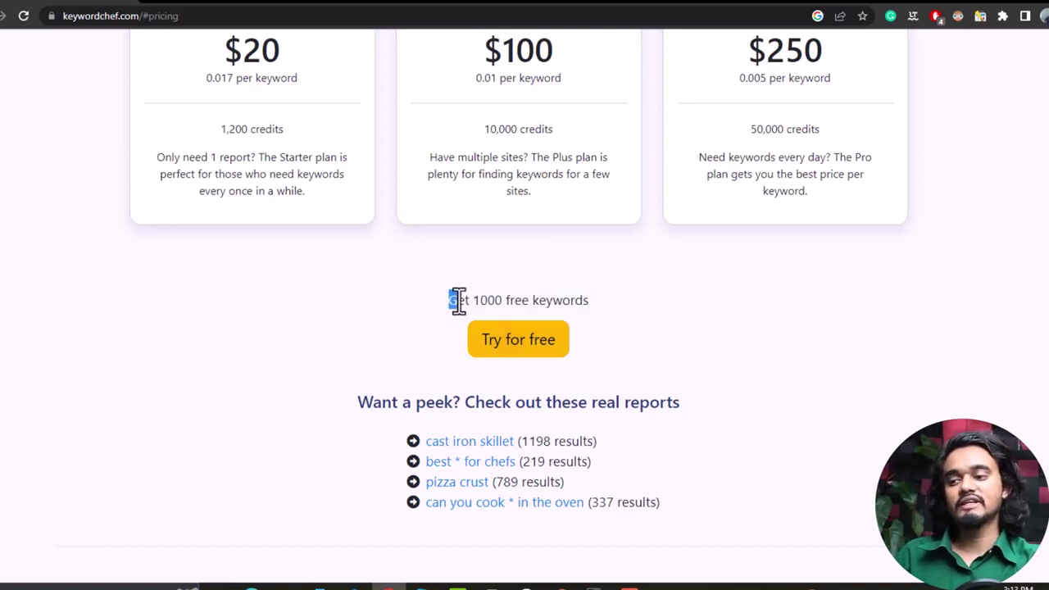
left_click_drag(449, 300, 519, 300)
left_click(520, 300)
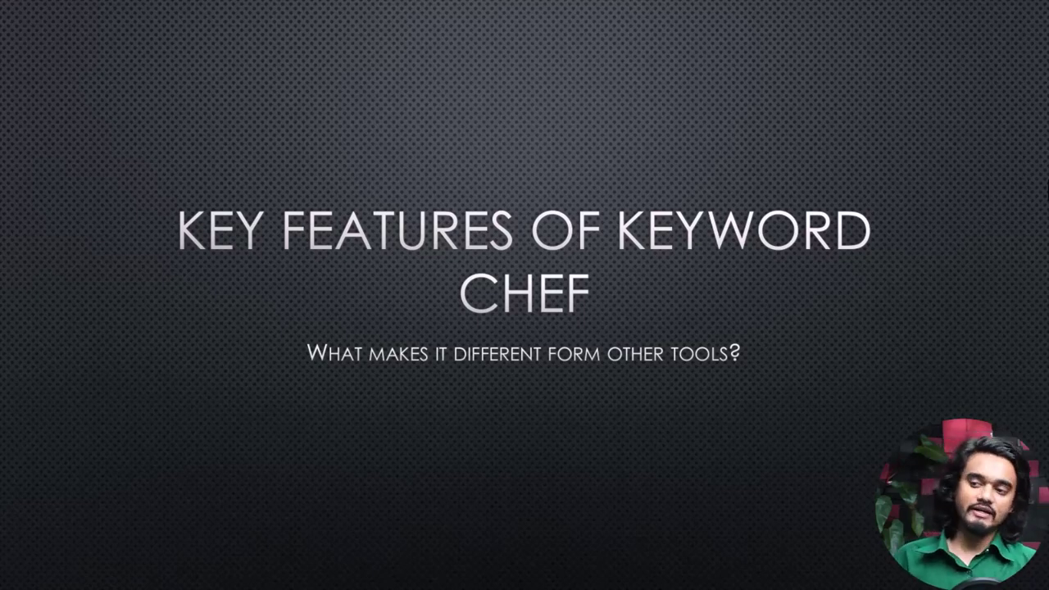
key("Right")
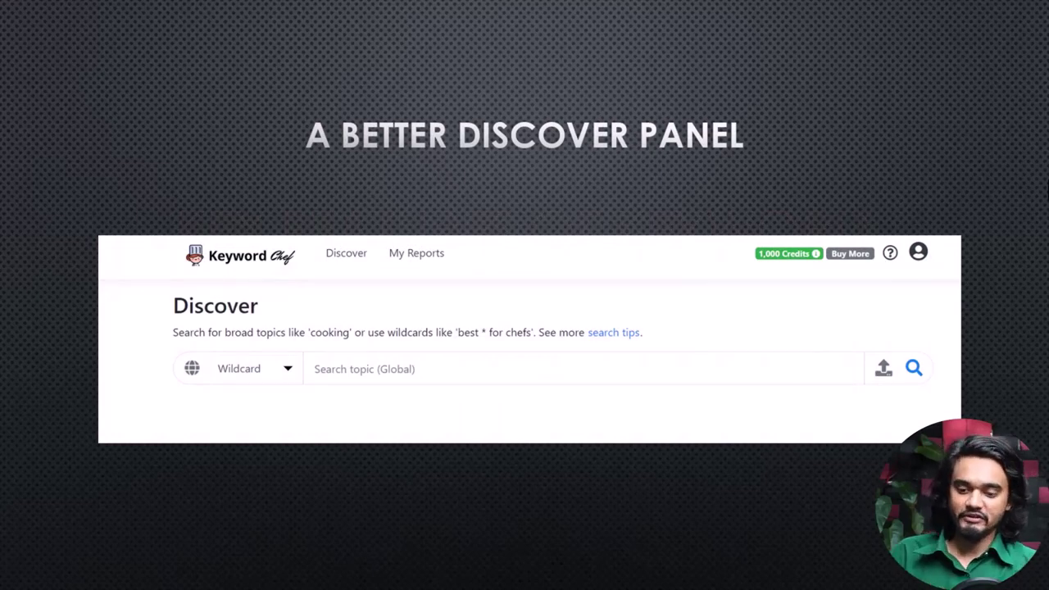
key("Right")
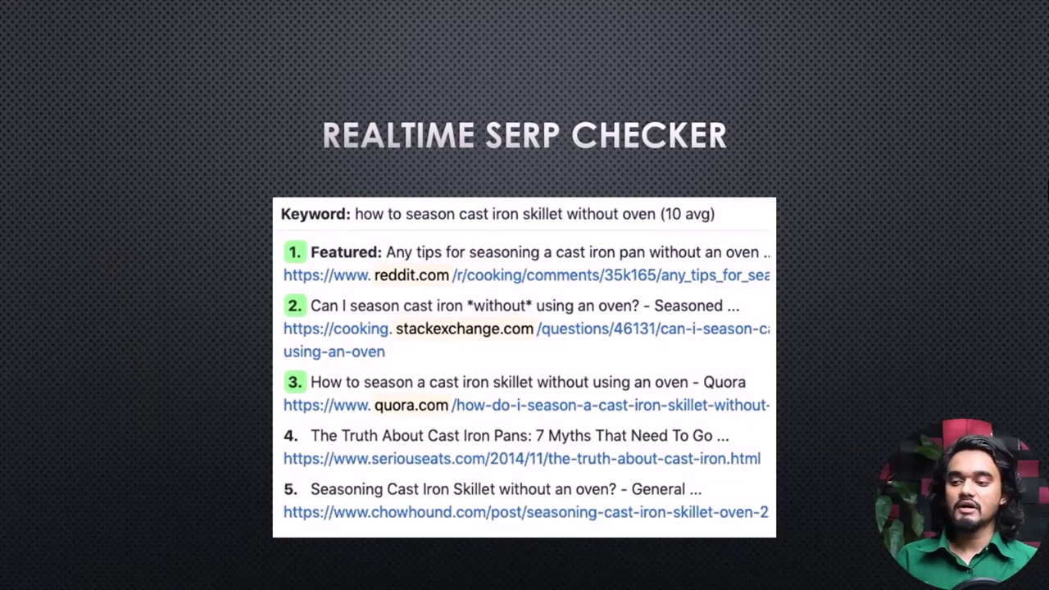
key("Right")
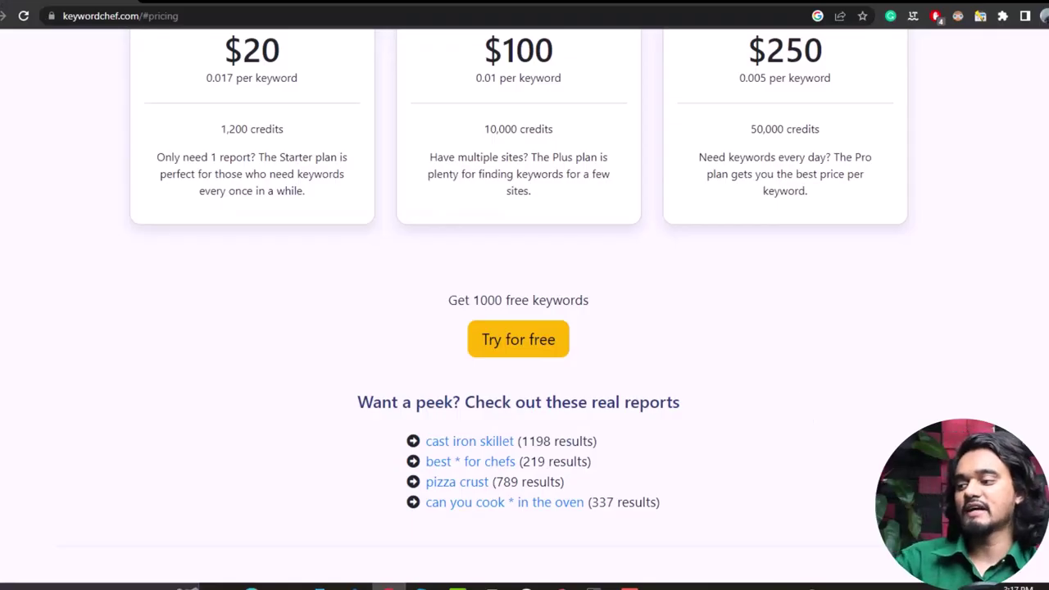
Open the free-trial registration form from the home page and enter the first and last name.
scroll(525, 295, "up", 15)
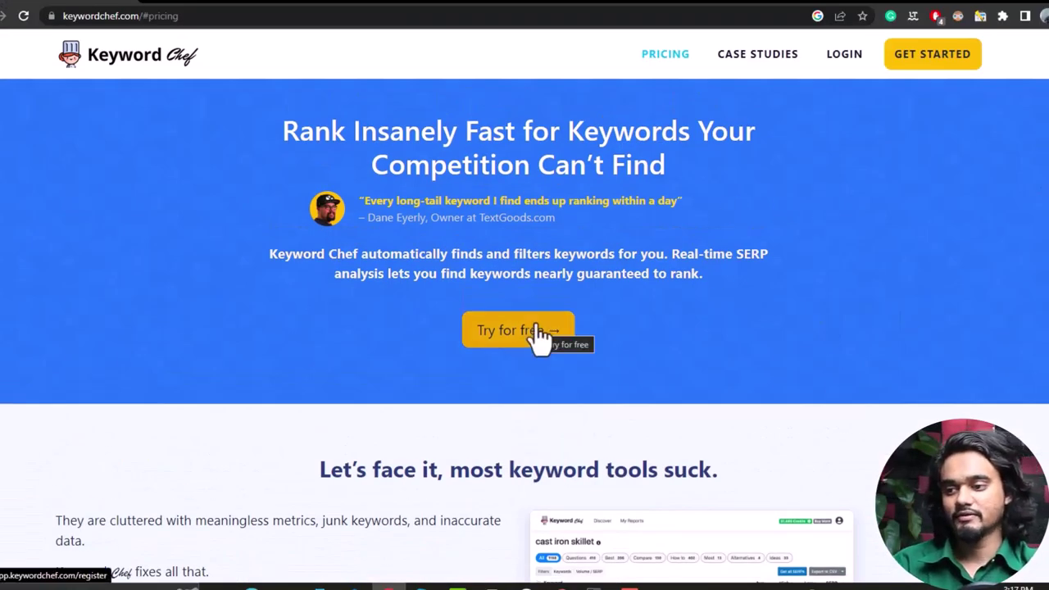
left_click(499, 345)
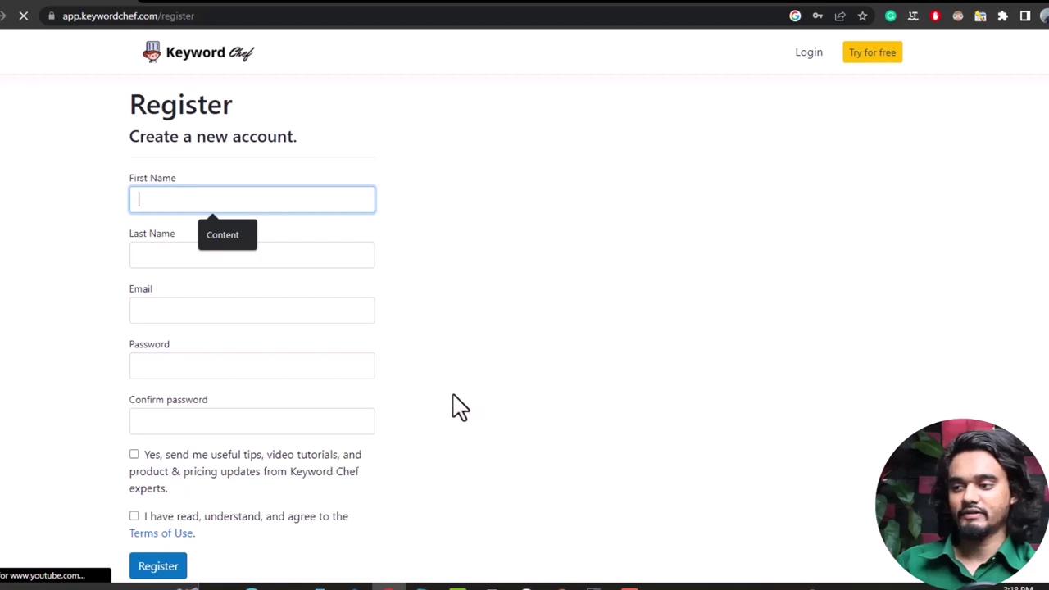
left_click(229, 236)
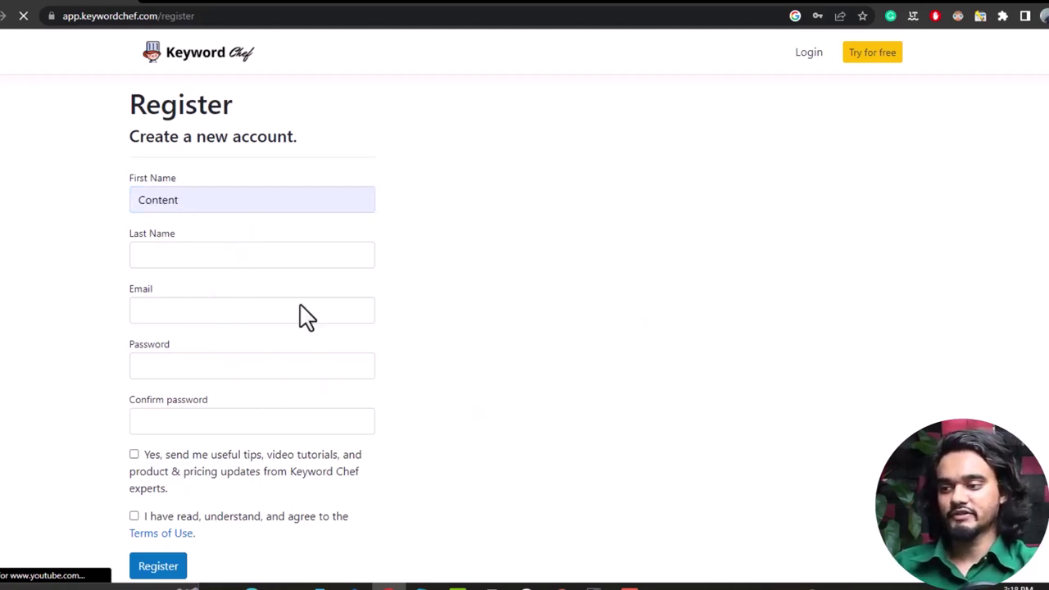
left_click(206, 256)
left_click(511, 394)
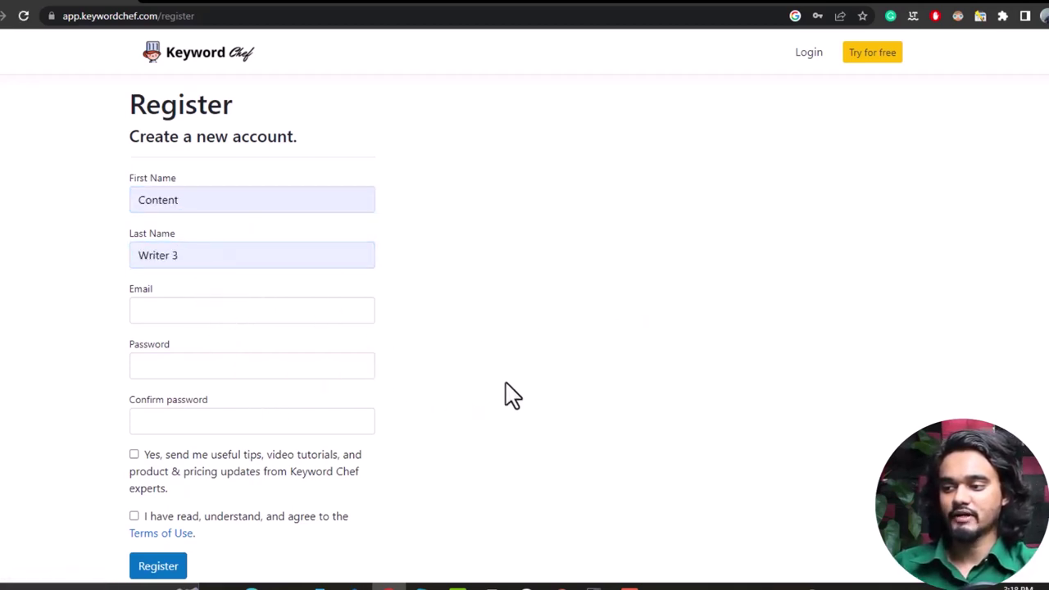
Fill in the account e-mail, password and password confirmation on the registration form.
left_click(235, 308)
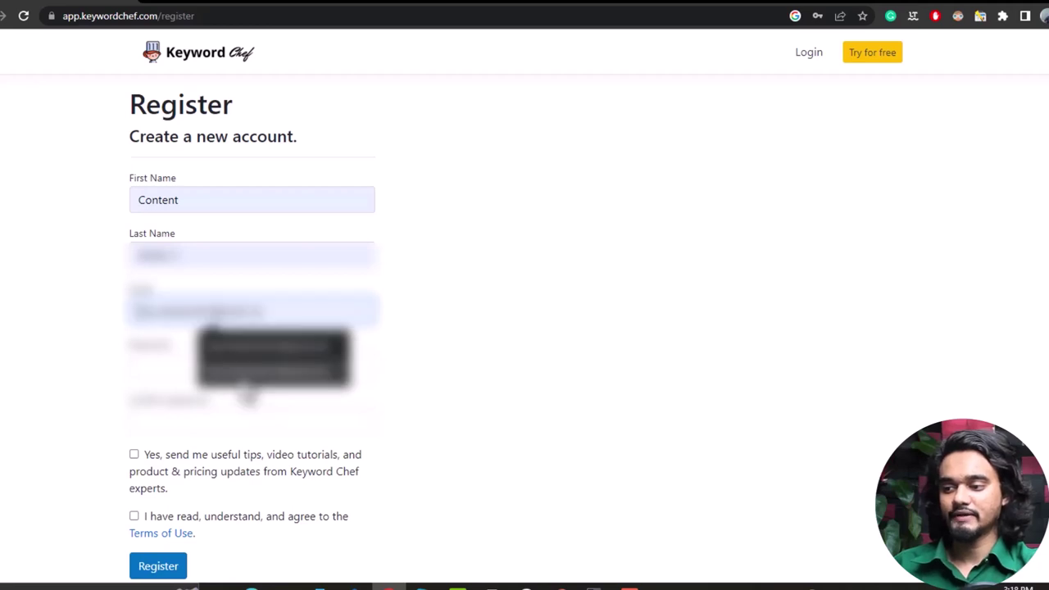
left_click(254, 373)
left_click(276, 364)
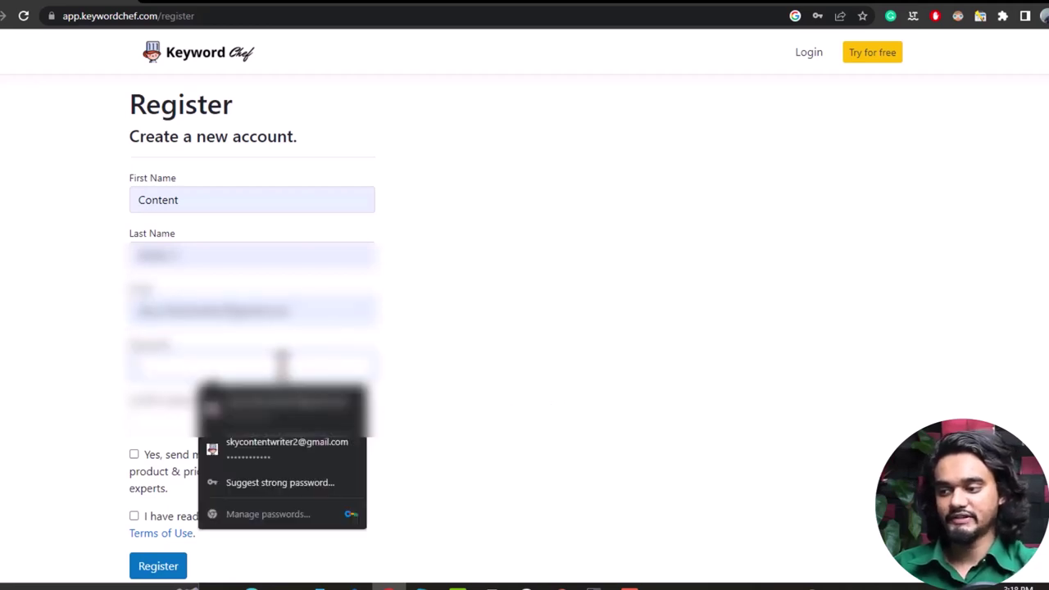
left_click(246, 440)
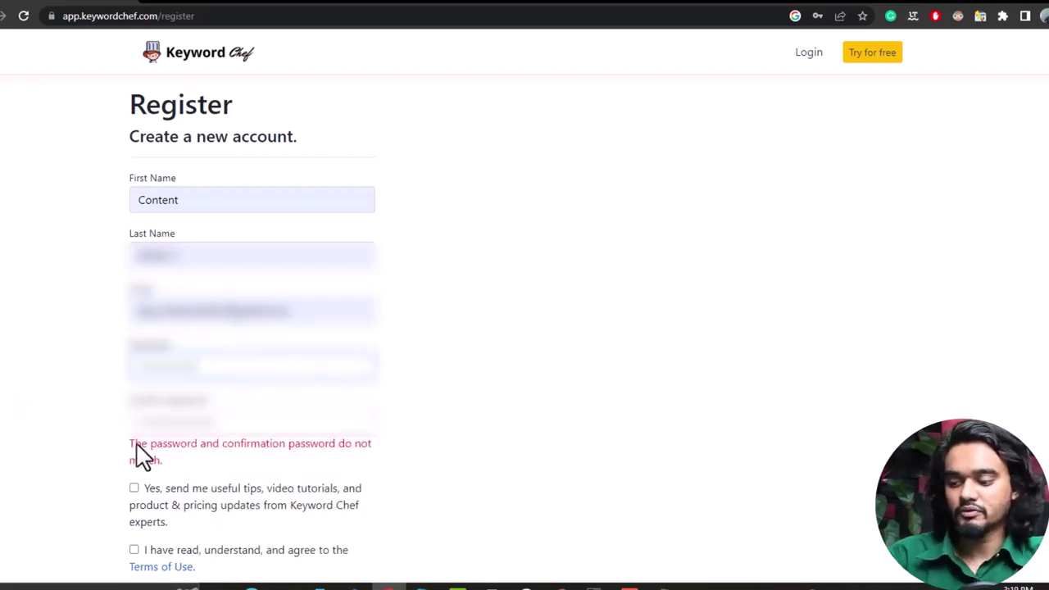
left_click(188, 414)
Agree to the Terms of Use and submit the new account registration.
scroll(70, 447, "down", 2)
left_click(134, 397)
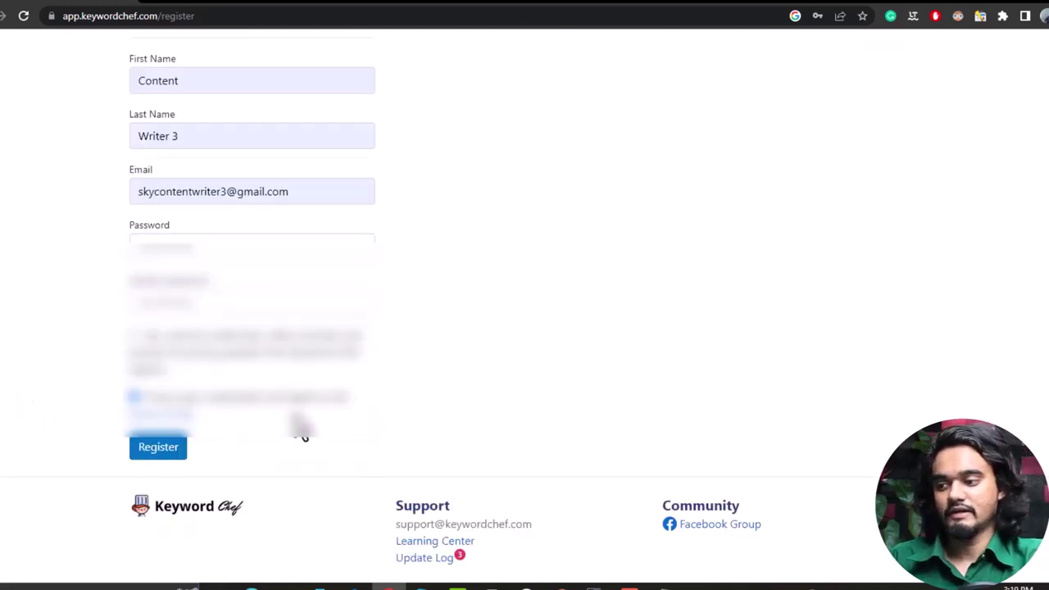
left_click(161, 453)
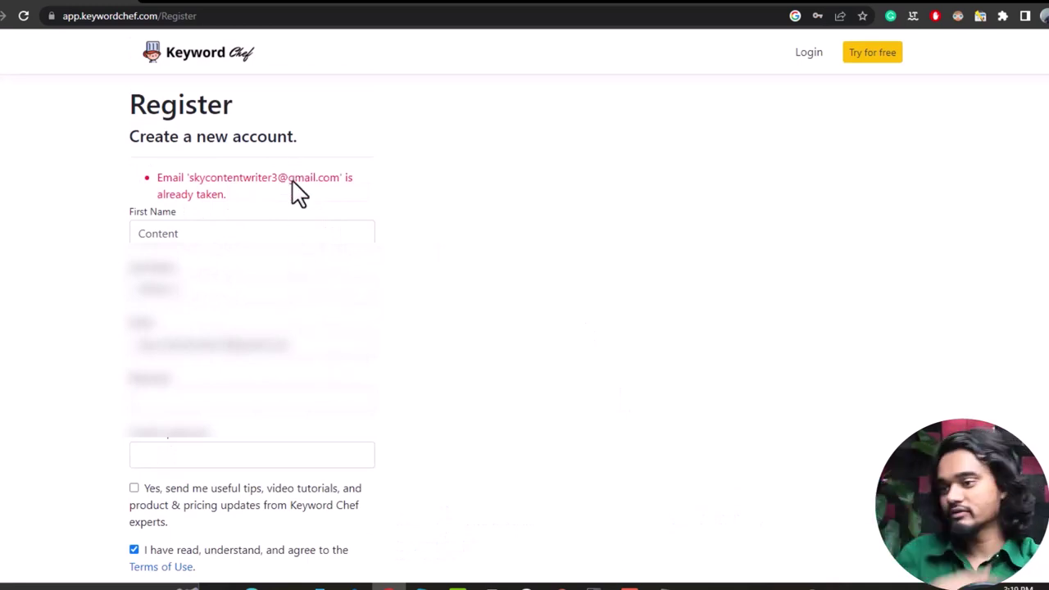
Switch from registration to the existing account's login and advance the welcome introduction to its next page.
scroll(304, 510, "down", 2)
scroll(292, 438, "up", 2)
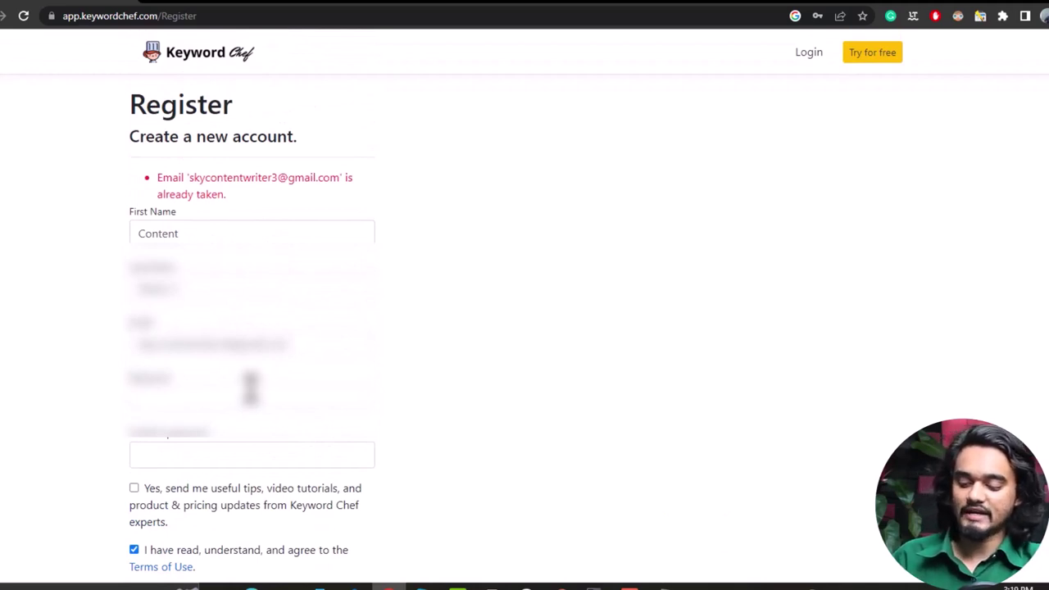
left_click(814, 59)
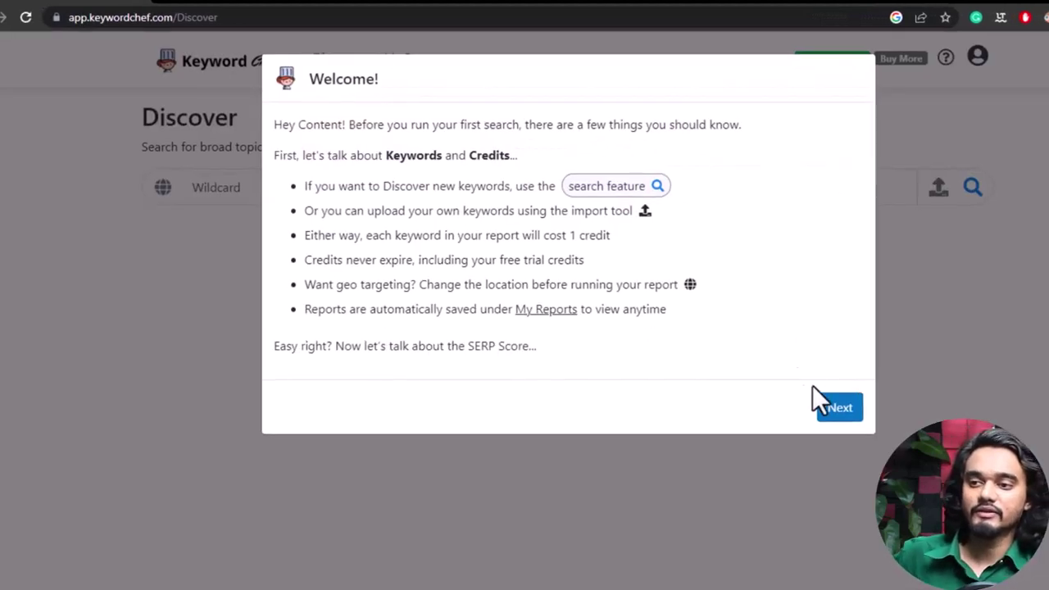
left_click(839, 408)
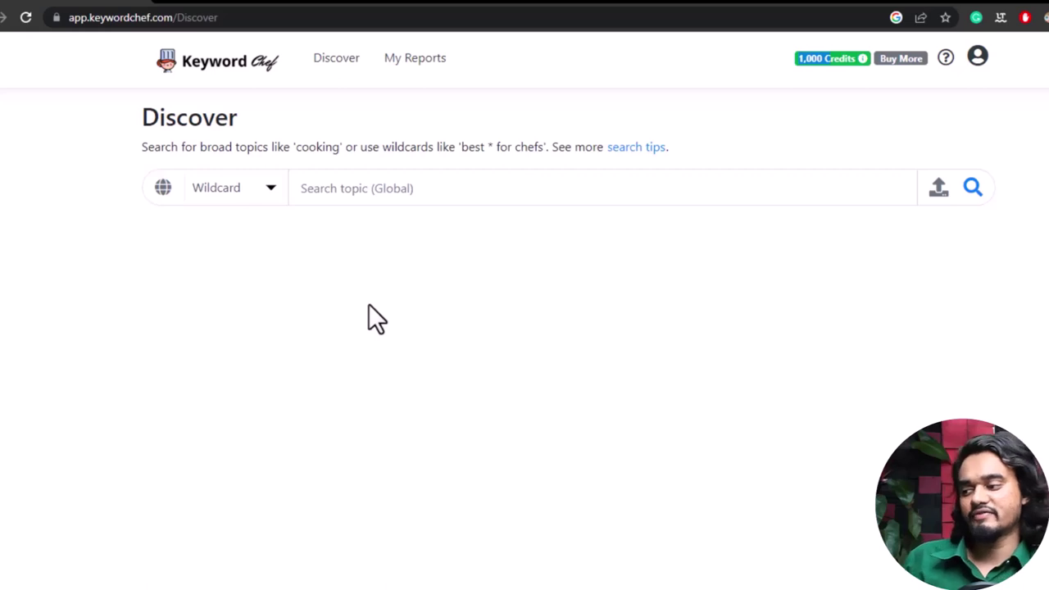
Run a global Wildcard search for "* cats" in Discover and examine the first sample keyword.
left_click(384, 190)
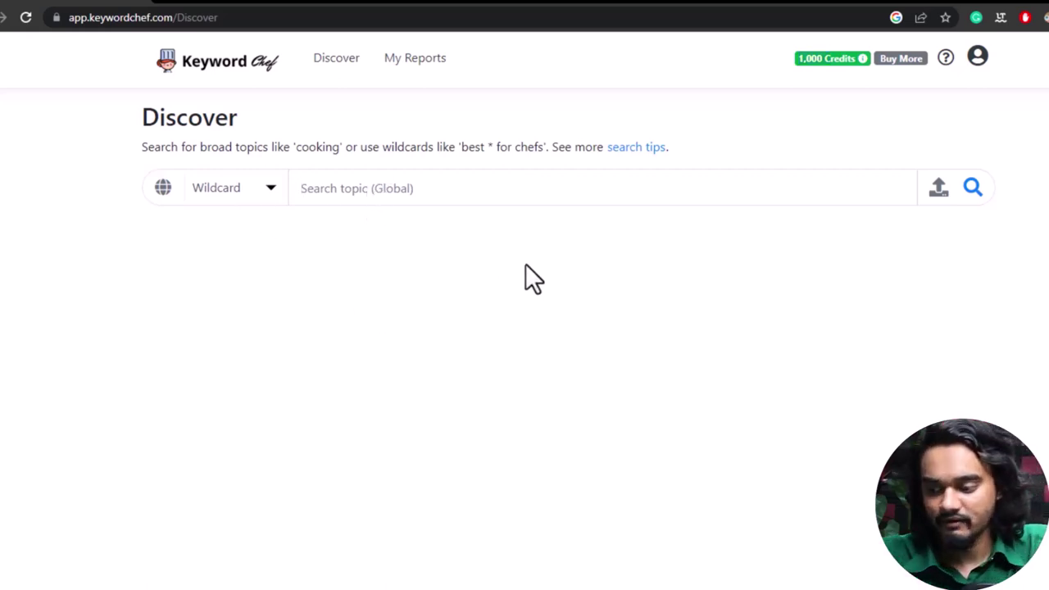
key("ctrl+v")
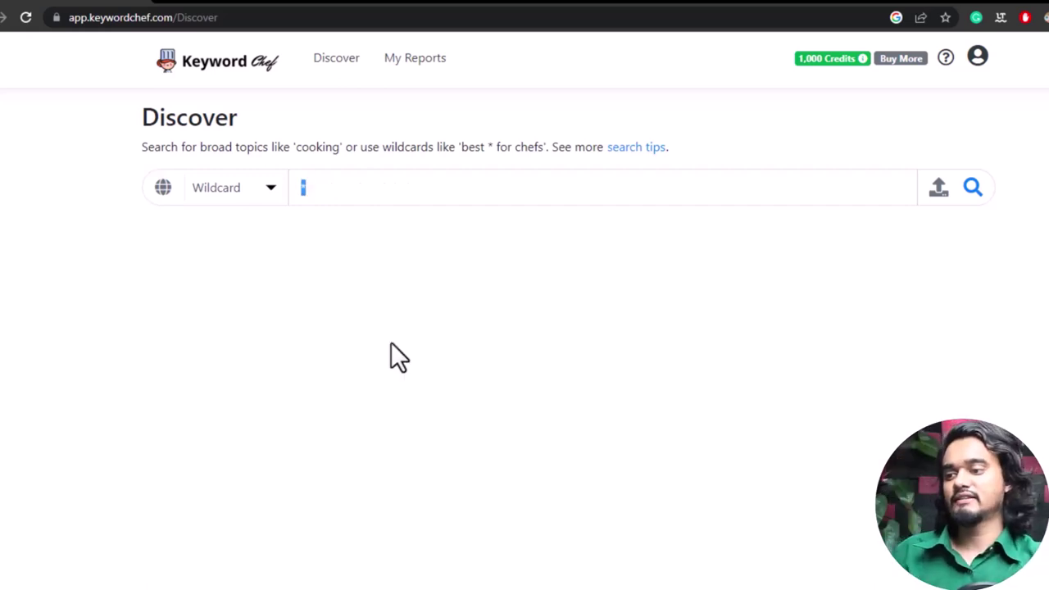
key("Right")
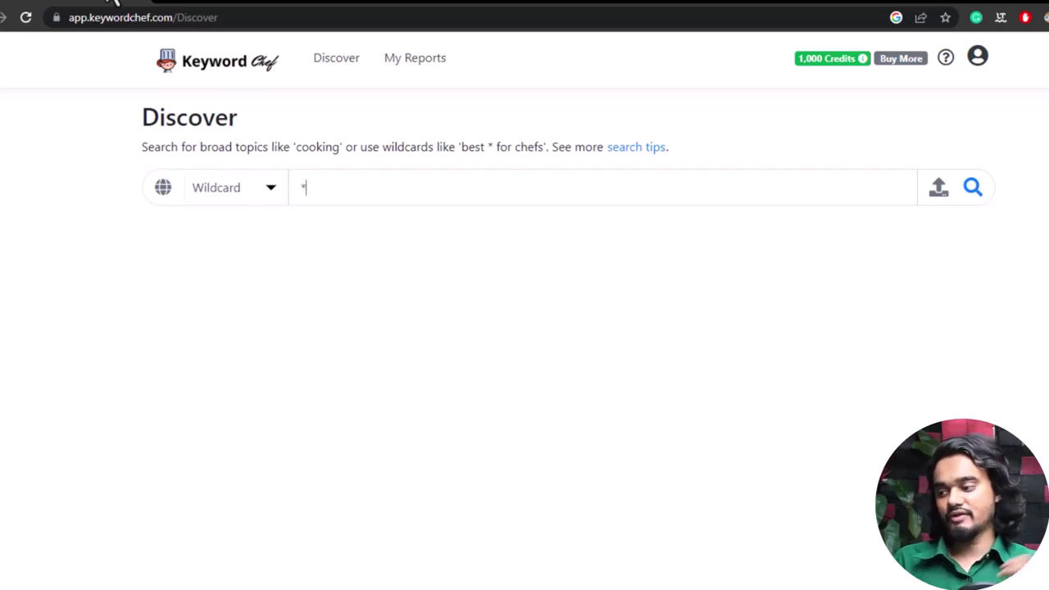
type("cat")
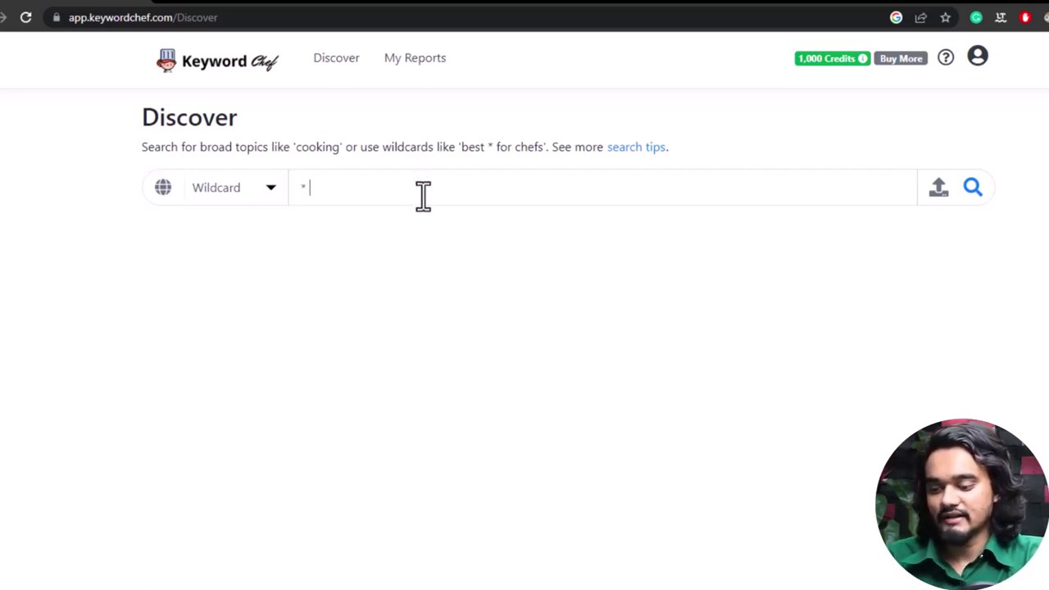
type("s")
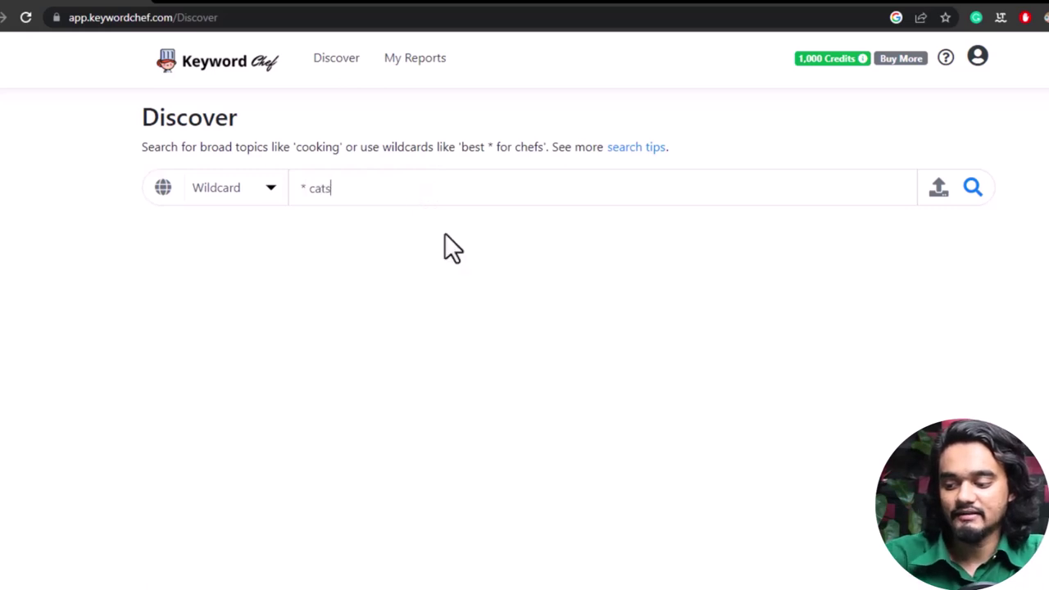
left_click(971, 187)
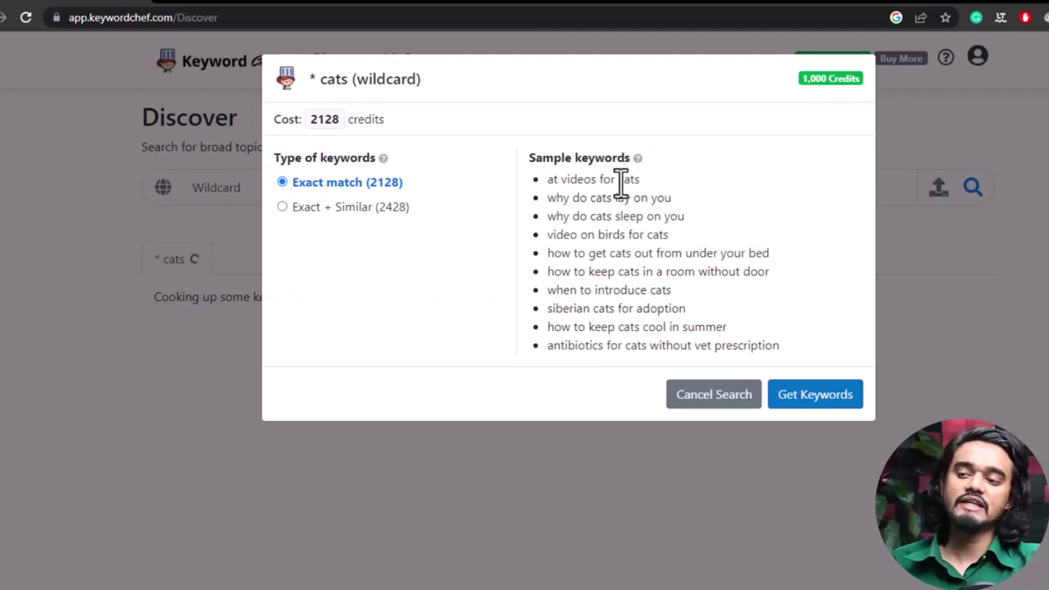
left_click_drag(620, 180, 531, 182)
left_click(658, 182)
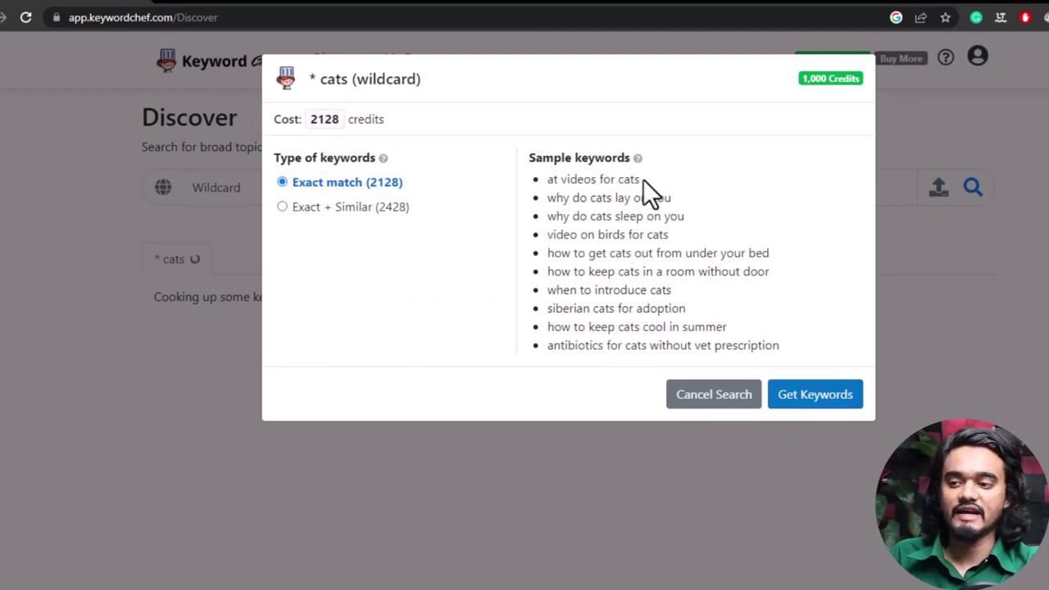
Examine the sample keywords of the "* cats" wildcard search and cancel the search.
double_click(628, 179)
left_click(613, 230)
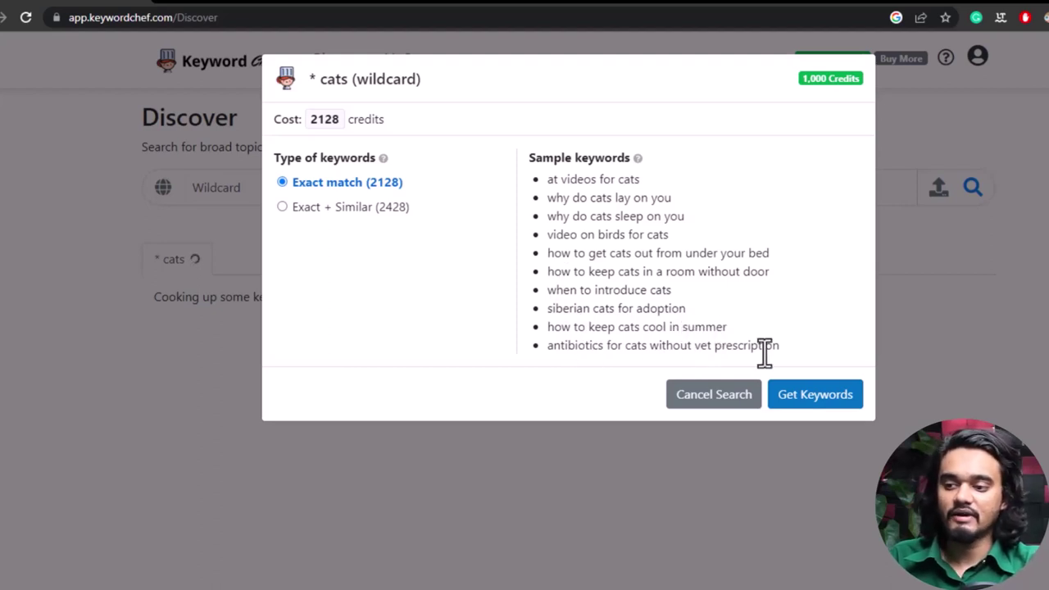
left_click(704, 401)
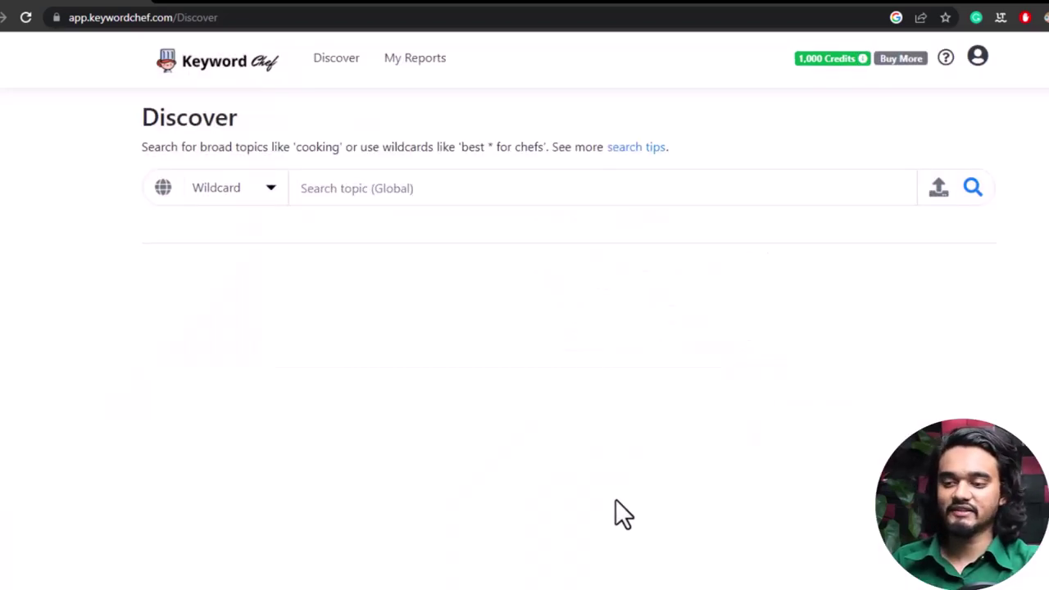
Run a global Wildcard search for "cat *" in Discover.
left_click(417, 188)
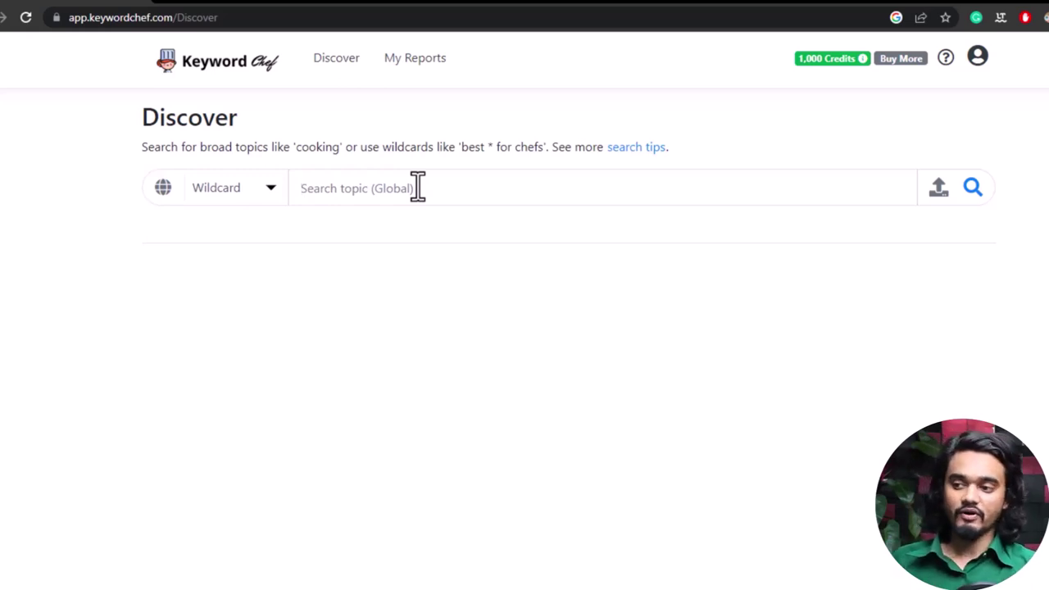
type("cat")
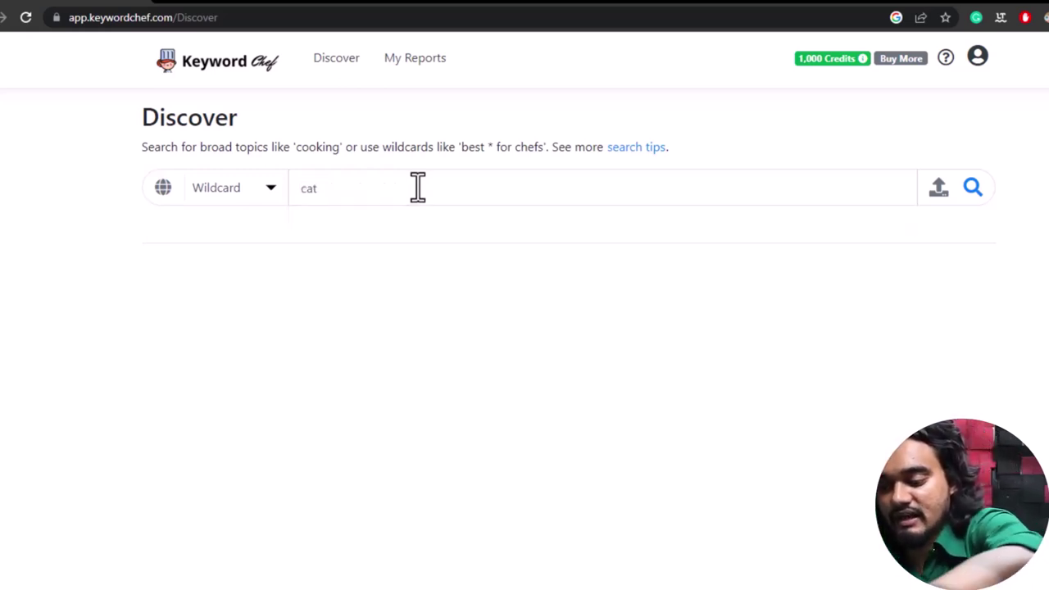
type(" *")
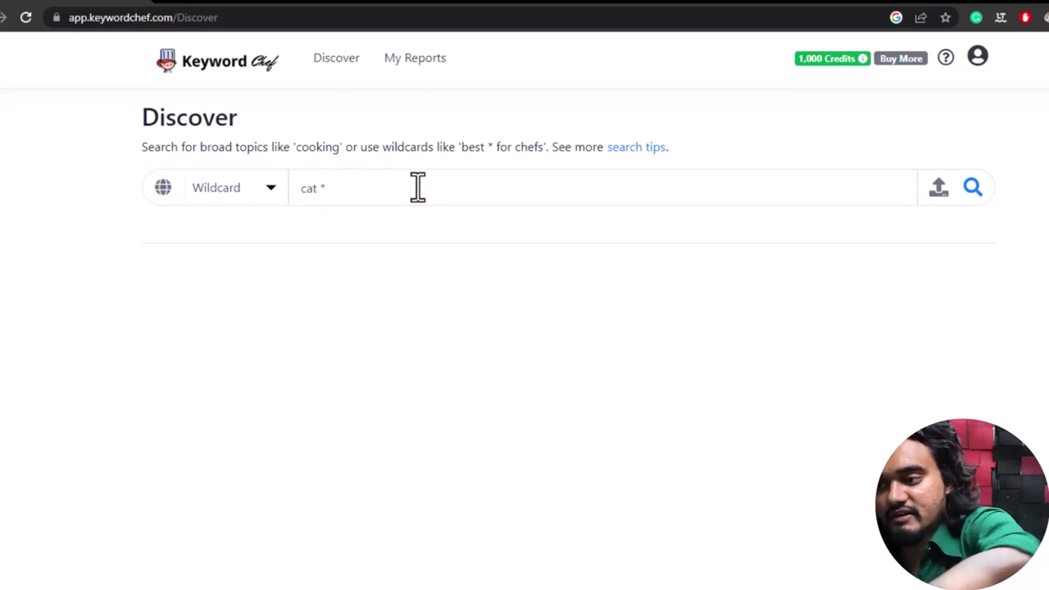
left_click(973, 187)
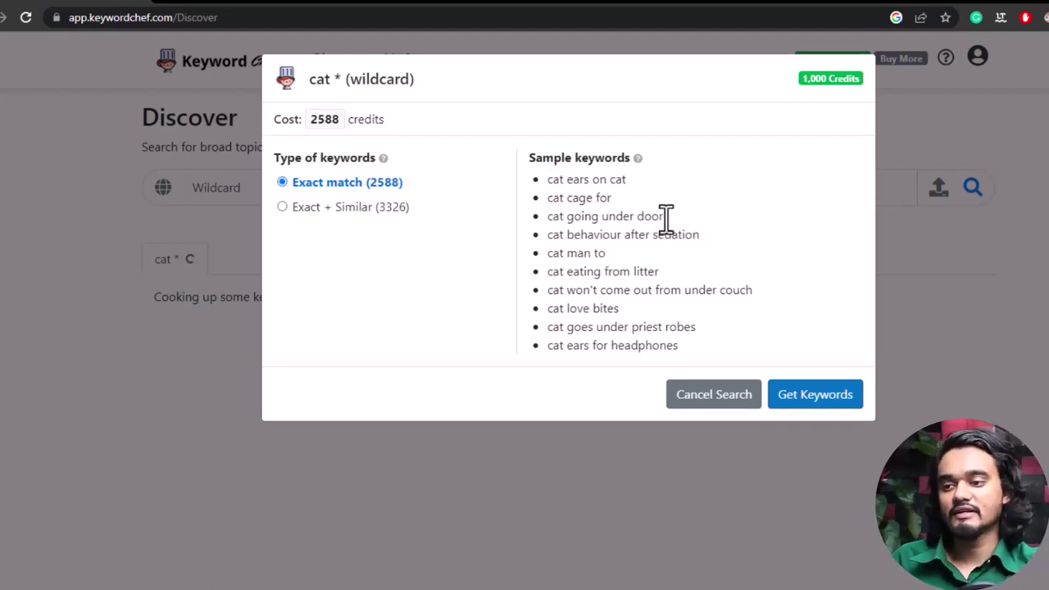
Examine the "cat *" sample keywords, from "cat going under door" to "cat love bites", and cancel the search.
left_click_drag(665, 216, 540, 219)
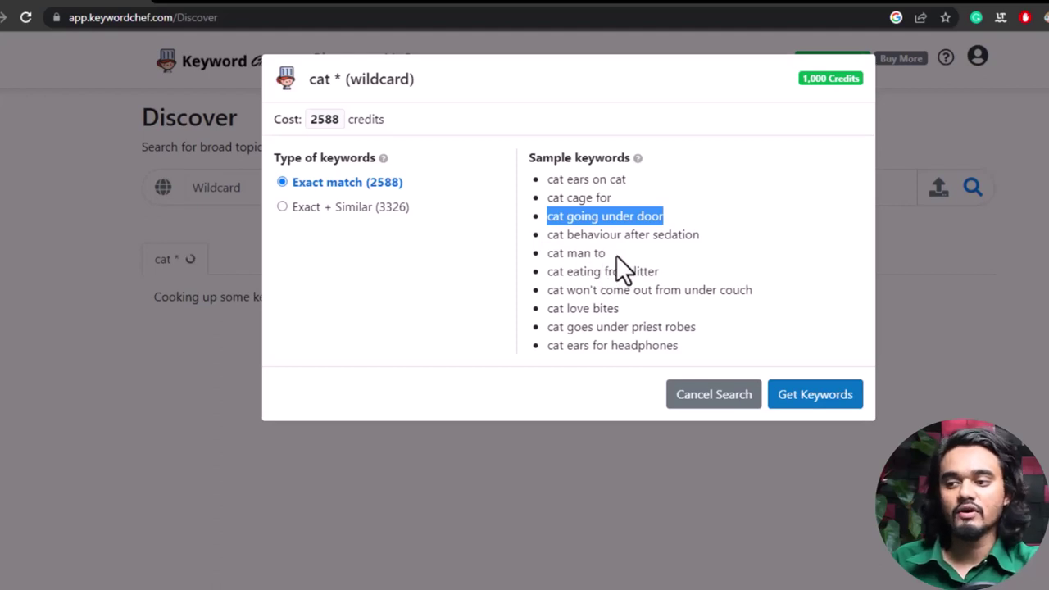
left_click_drag(616, 255, 545, 254)
left_click(644, 272)
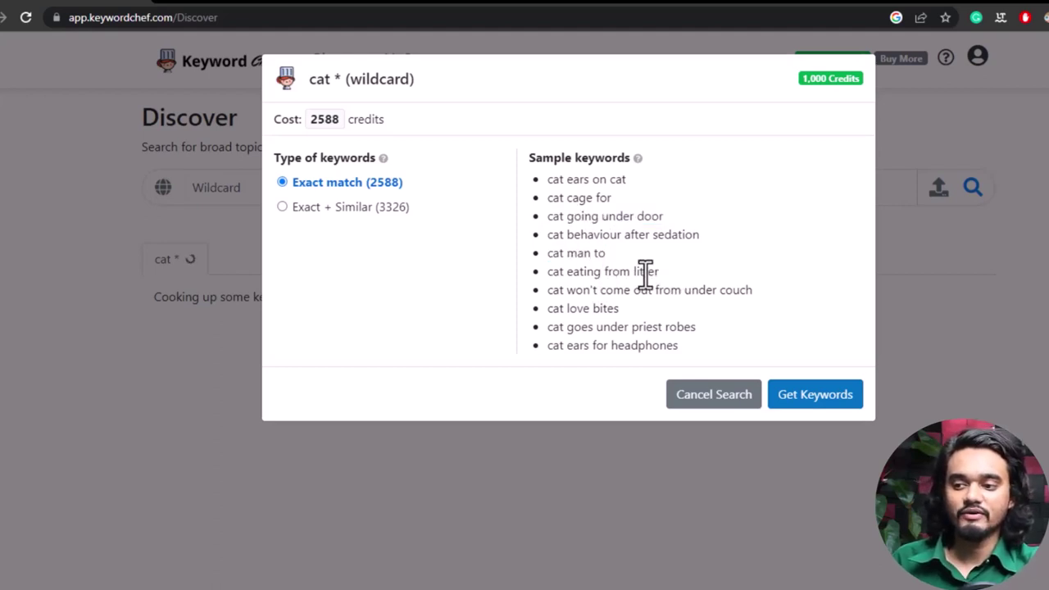
triple_click(547, 277)
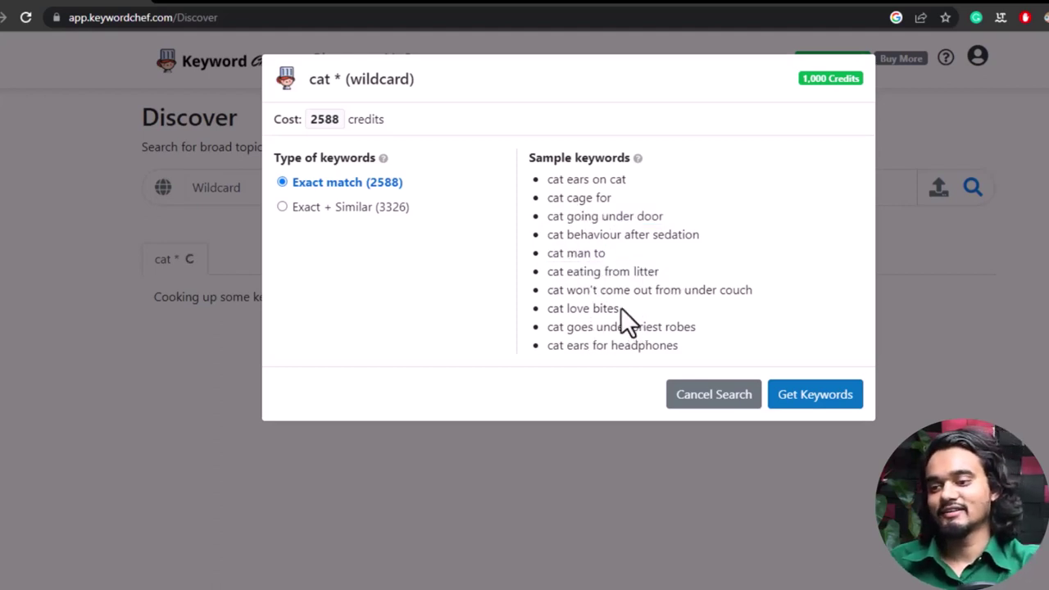
left_click_drag(620, 308, 549, 312)
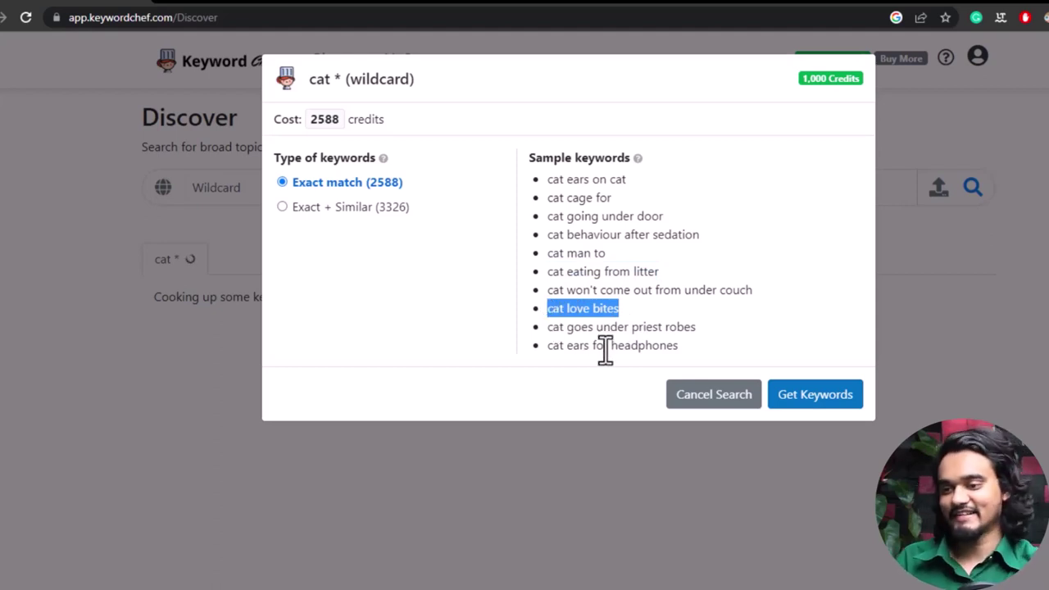
left_click(707, 398)
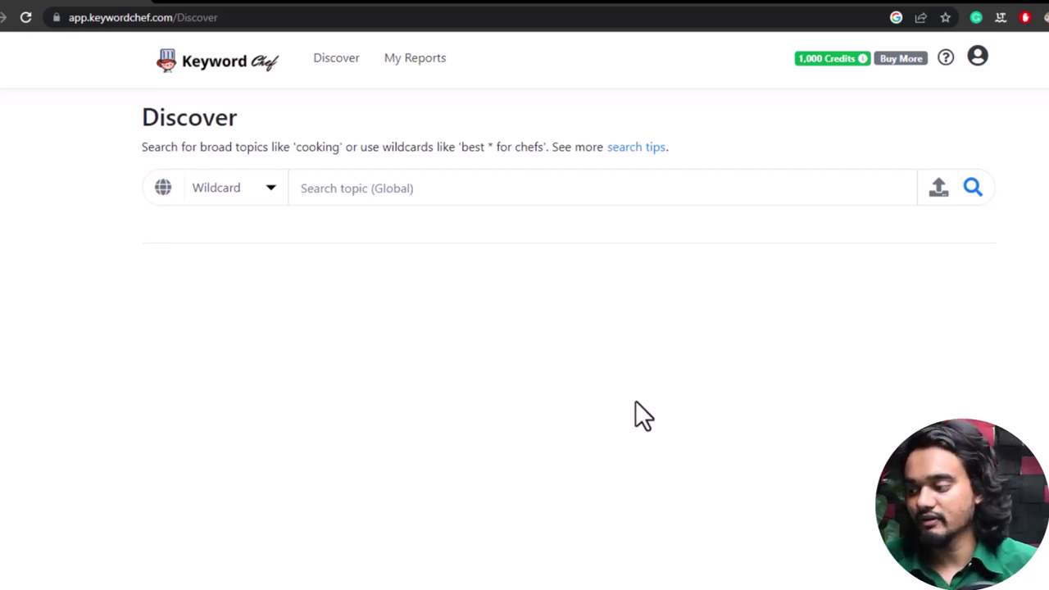
Run a global Wildcard search for "Best * for cats".
left_click(375, 187)
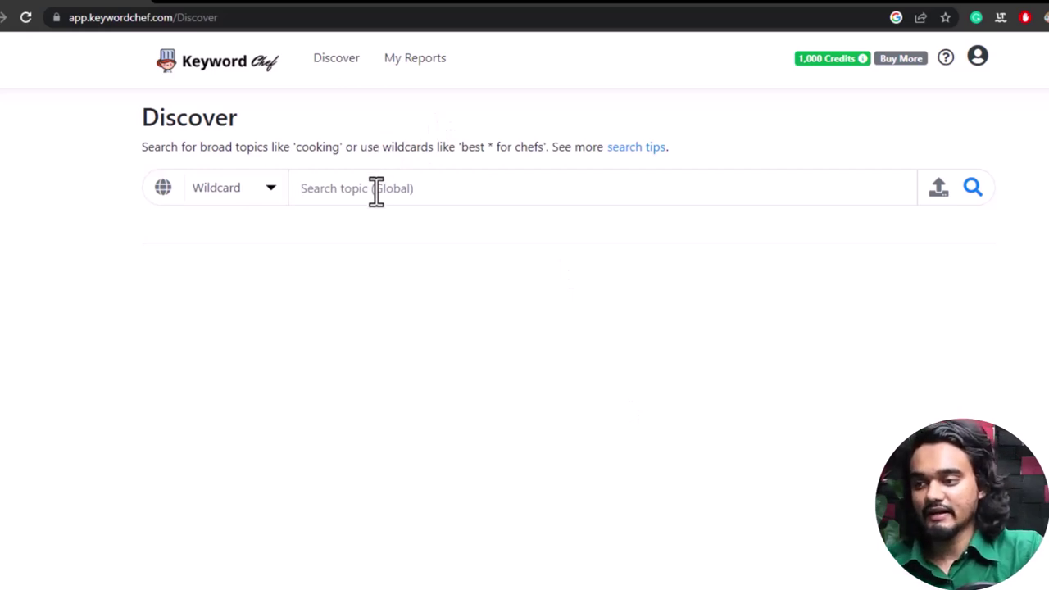
type("Best *")
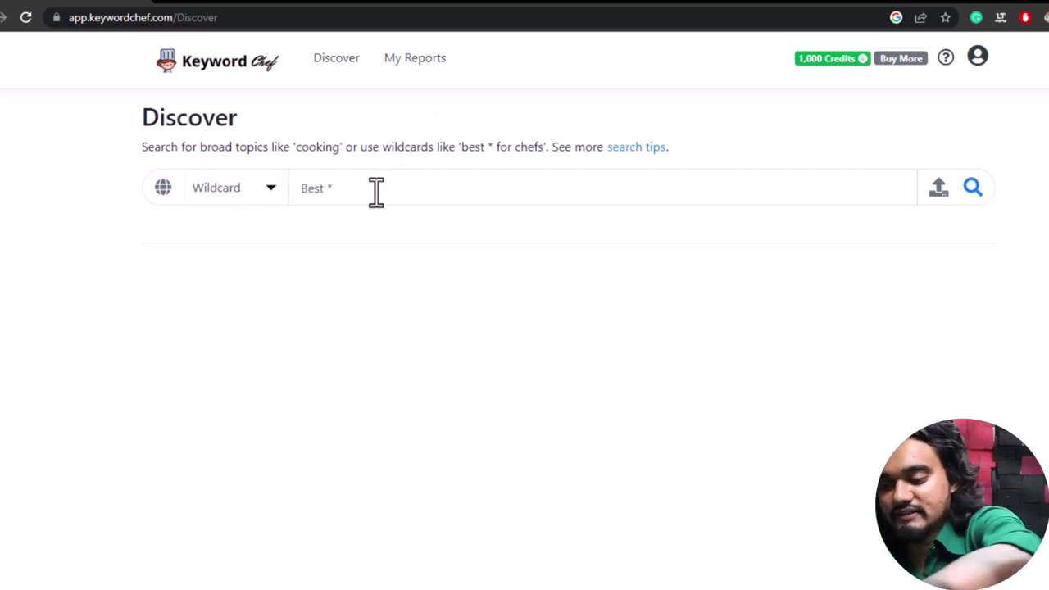
type(" for cats")
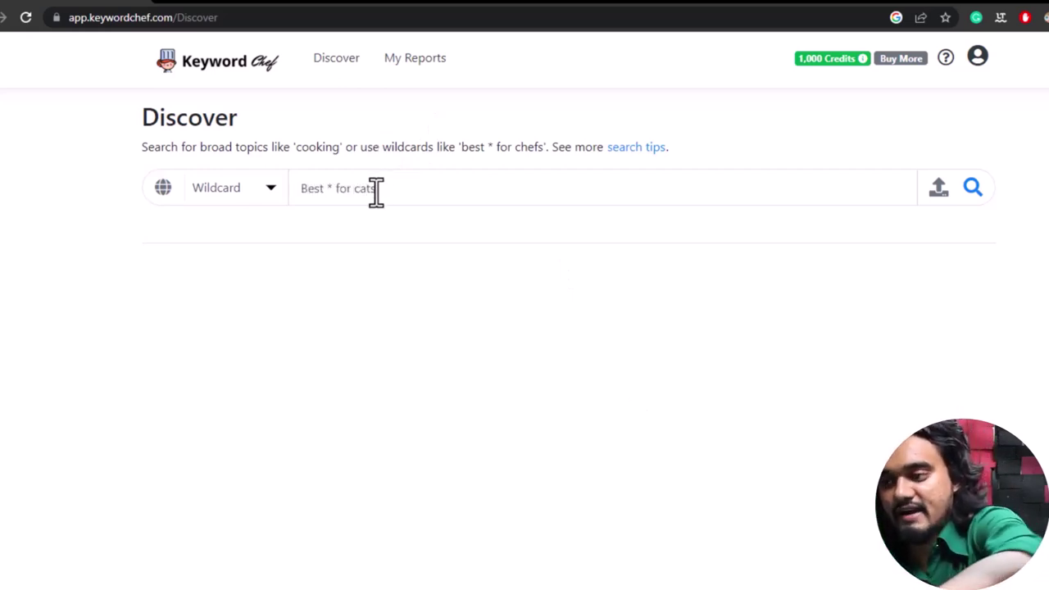
key("Return")
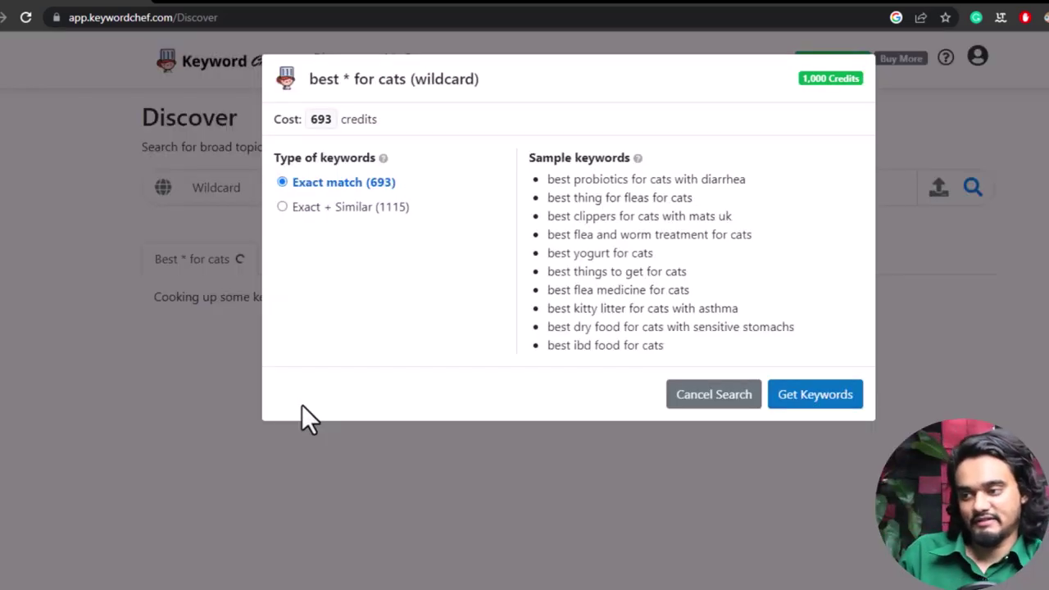
Examine the "best * for cats" sample keywords, including "best things to get for cats" and "best kitty litter for cats with asthma".
left_click_drag(594, 253, 573, 276)
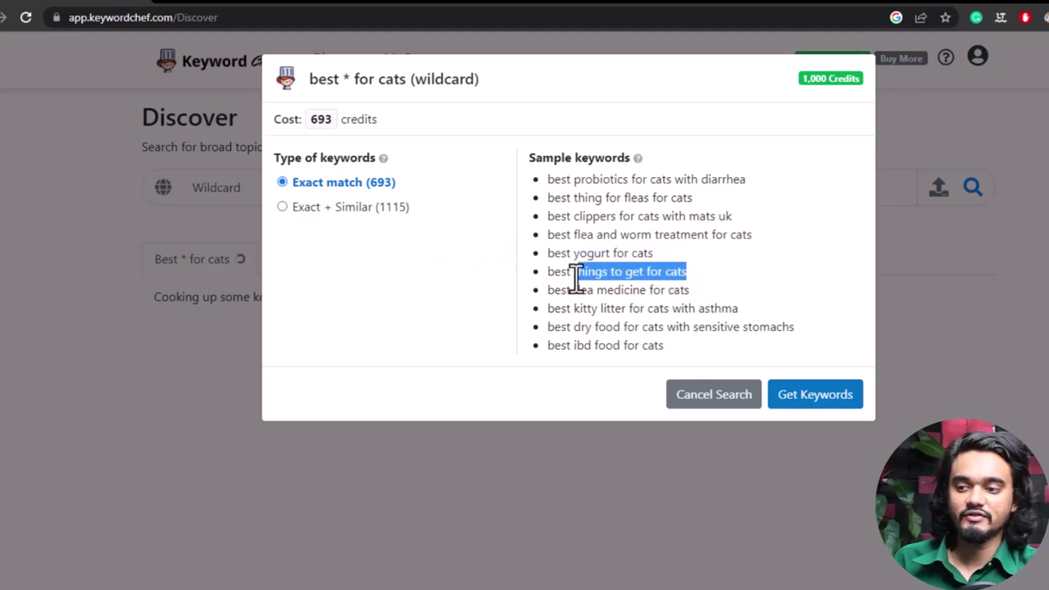
left_click(562, 311)
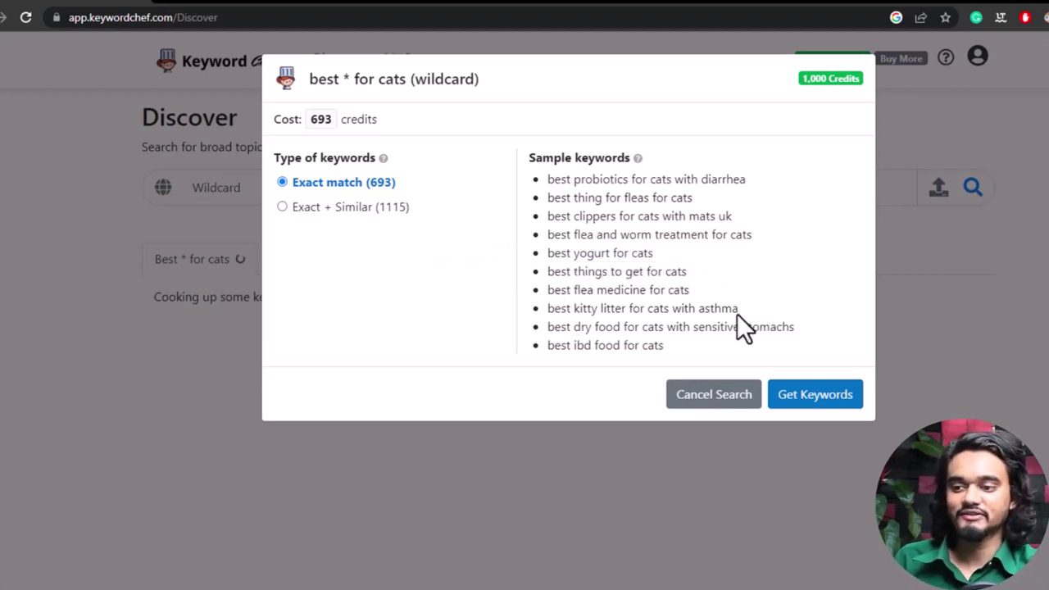
left_click_drag(738, 309, 573, 310)
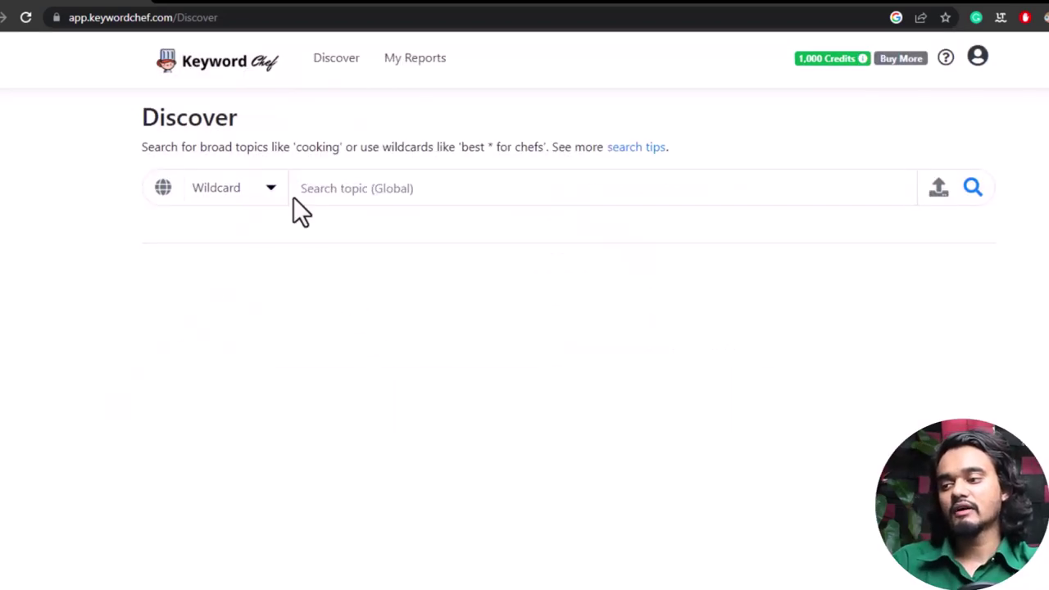
Run a global Compare search for "cat", examining the "cat vs raccoon" sample keyword before cancelling the search.
left_click(275, 188)
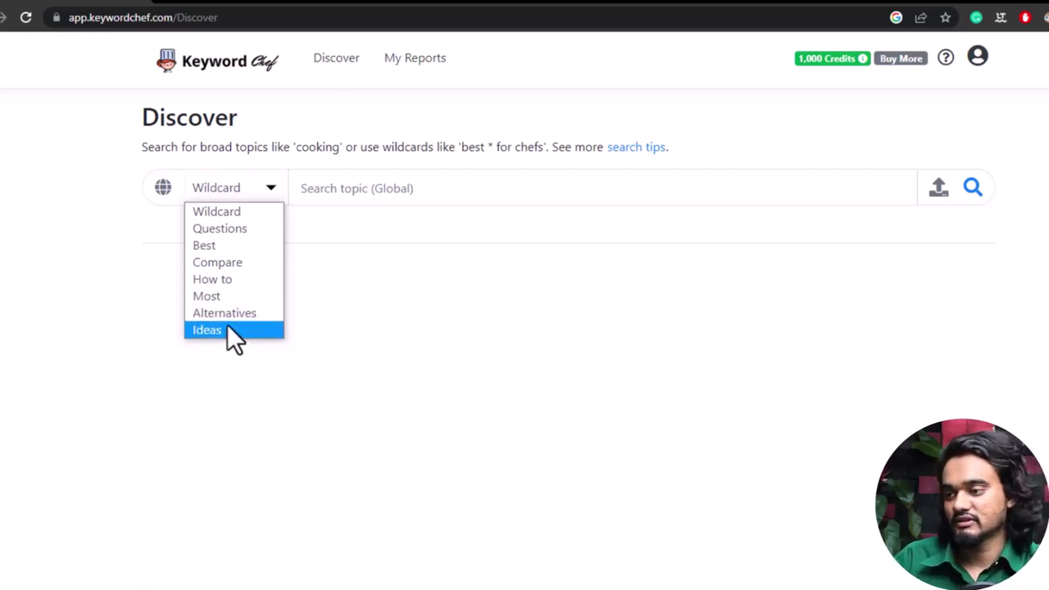
left_click(238, 262)
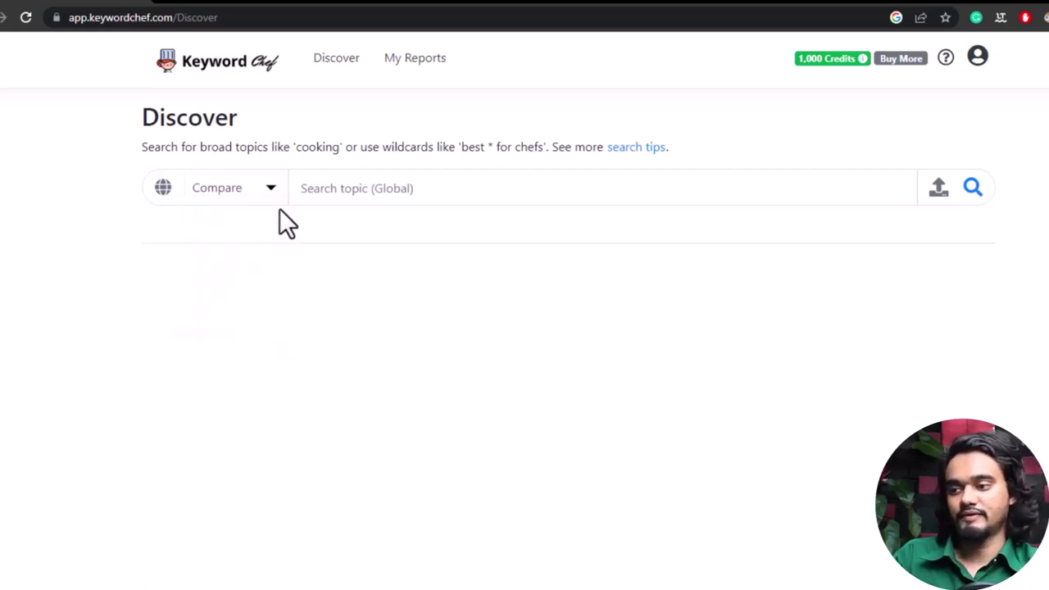
left_click(403, 187)
type("cat")
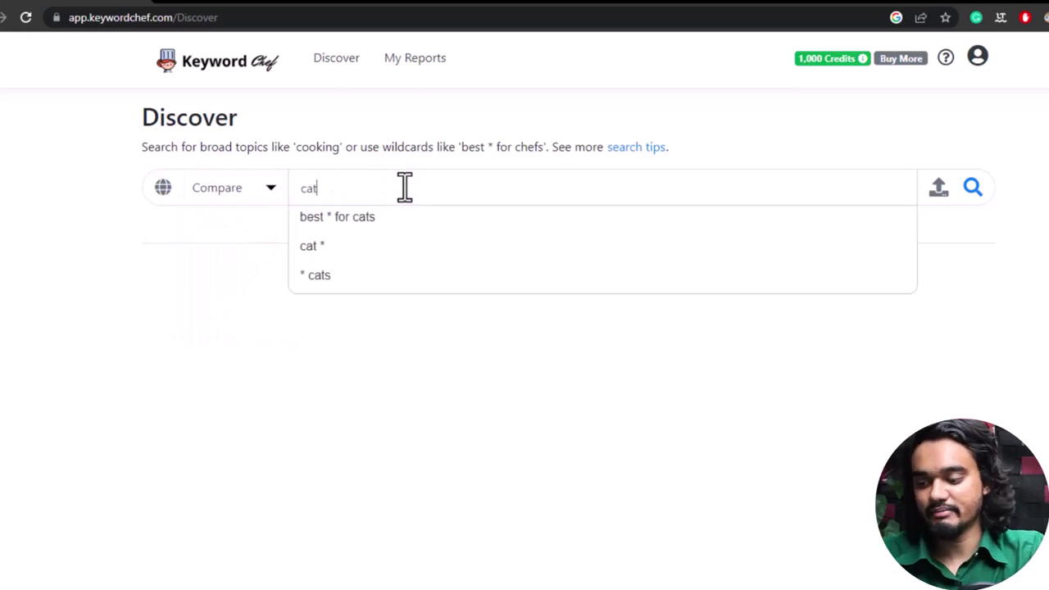
left_click(973, 192)
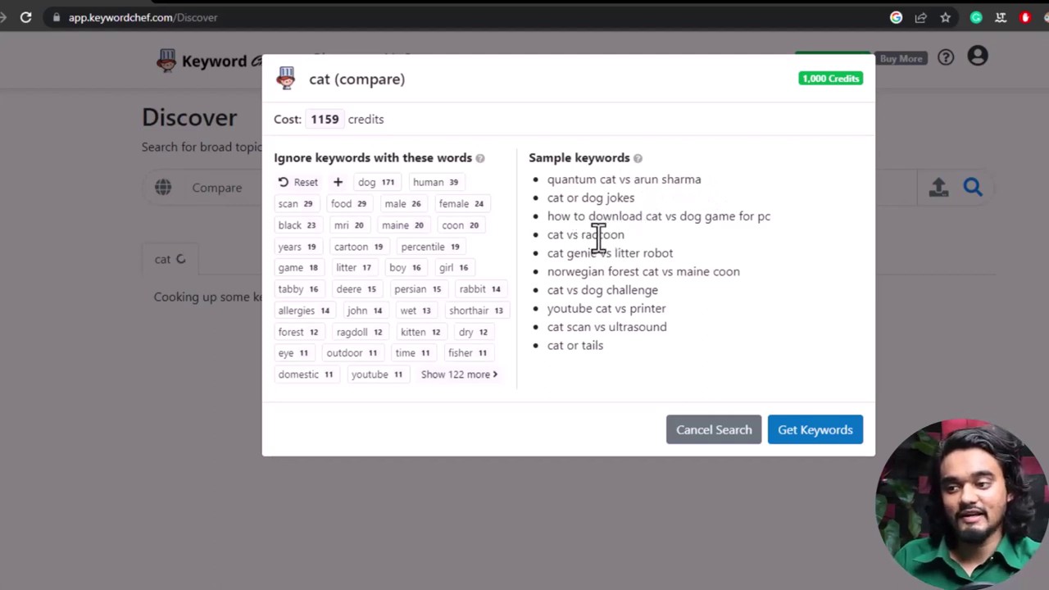
left_click_drag(620, 234, 553, 234)
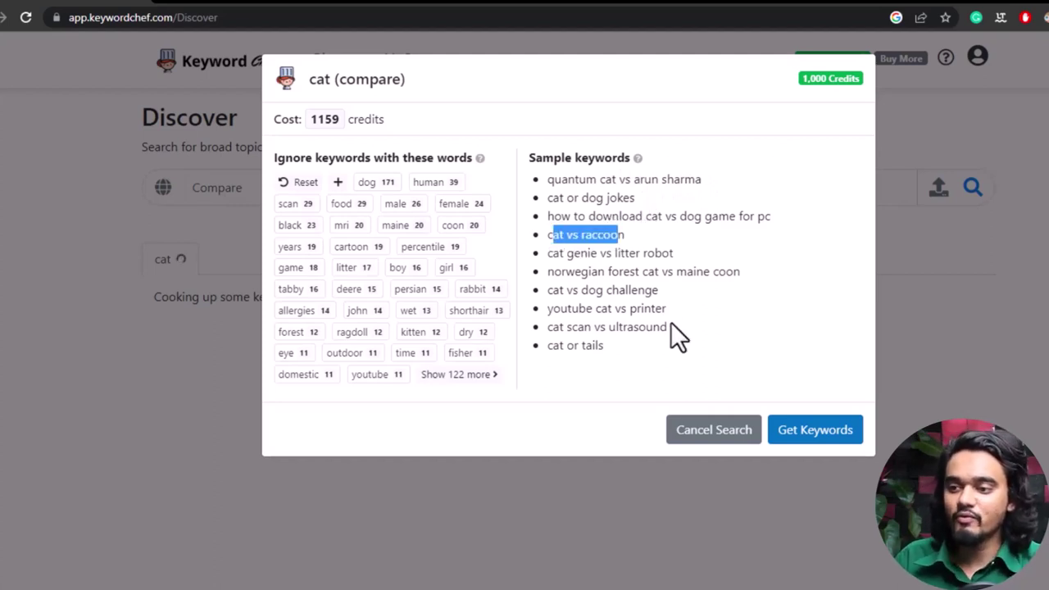
left_click(711, 440)
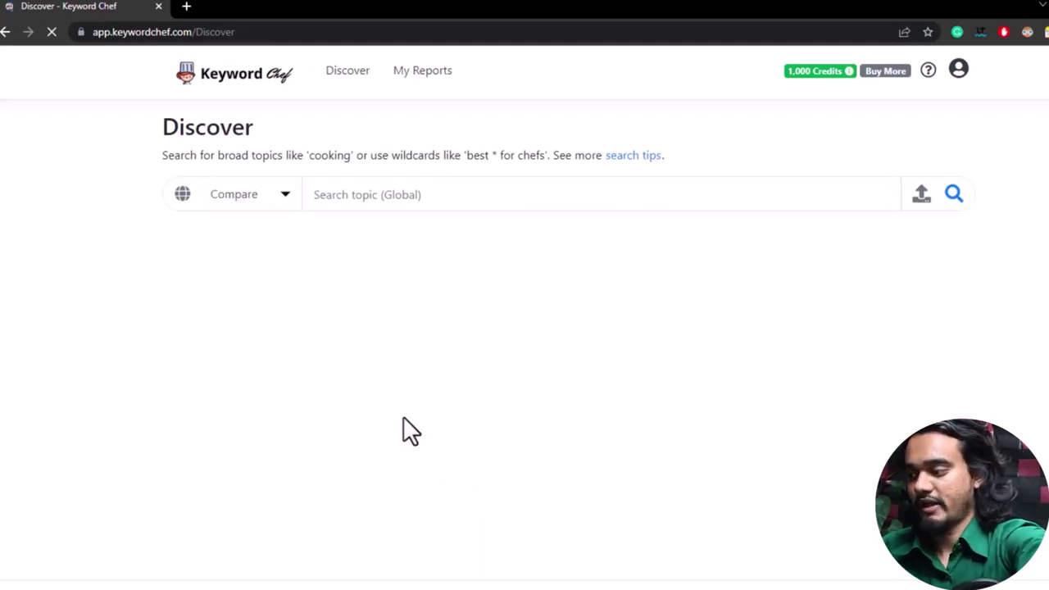
Run a global Compare search for "washing machine".
left_click(358, 197)
type("washing machine")
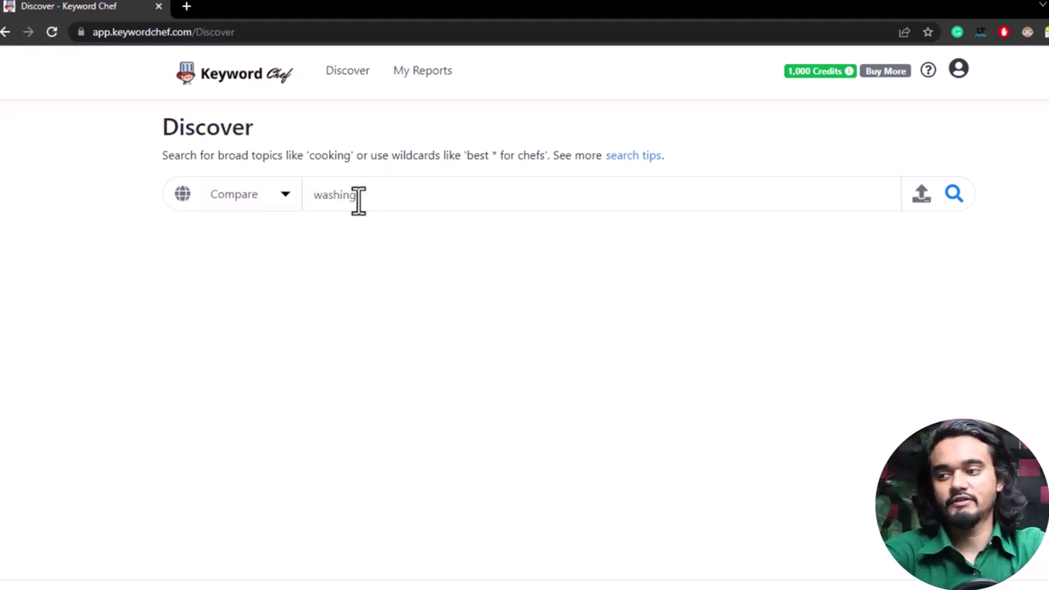
key("Return")
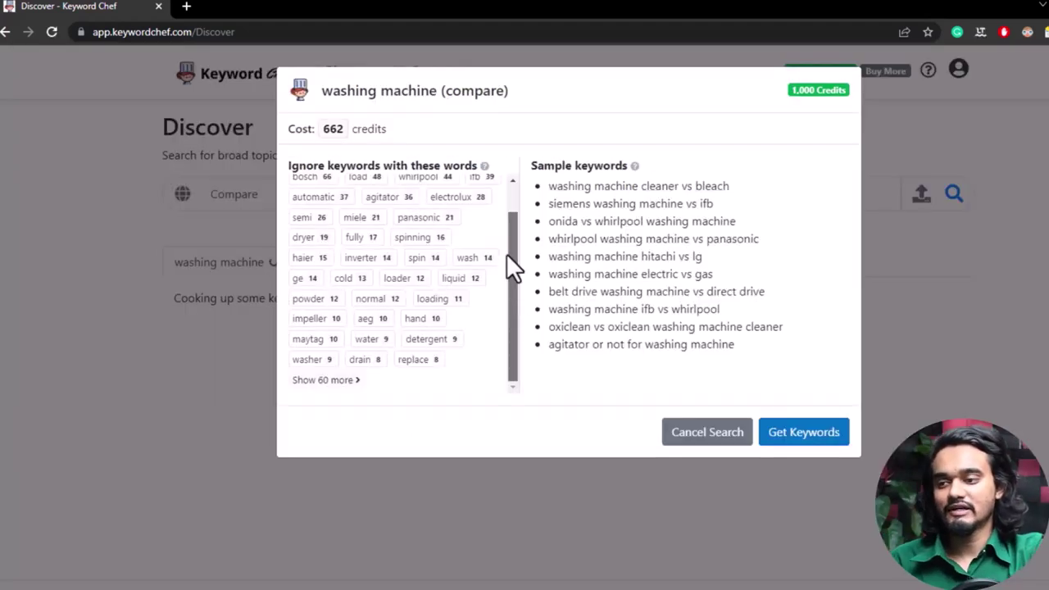
Review the ignore words and brand comparisons among the washing machine sample keywords, and cancel the search.
scroll(507, 253, "up", 1)
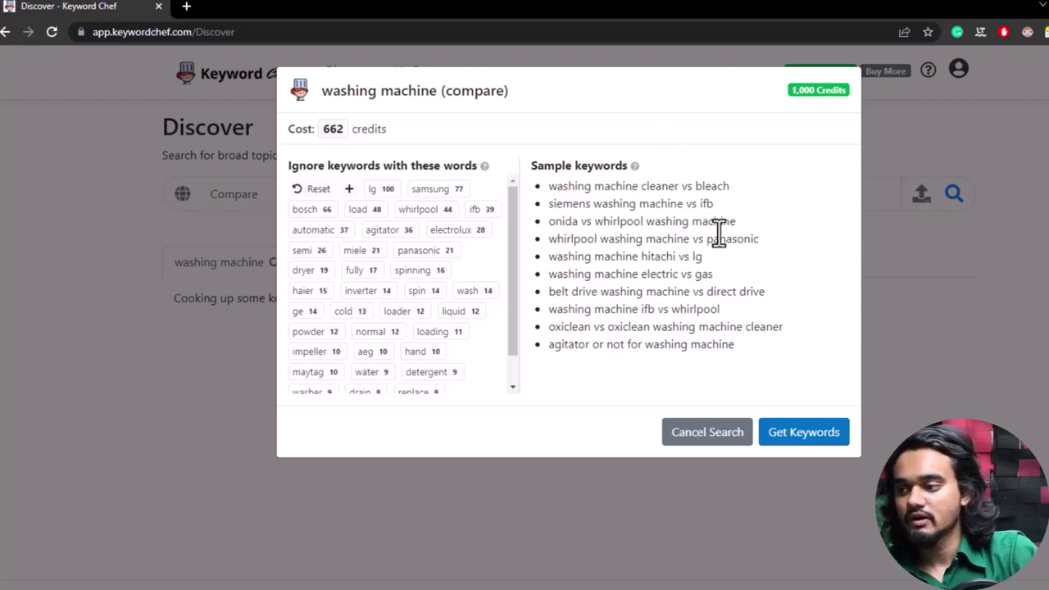
double_click(571, 203)
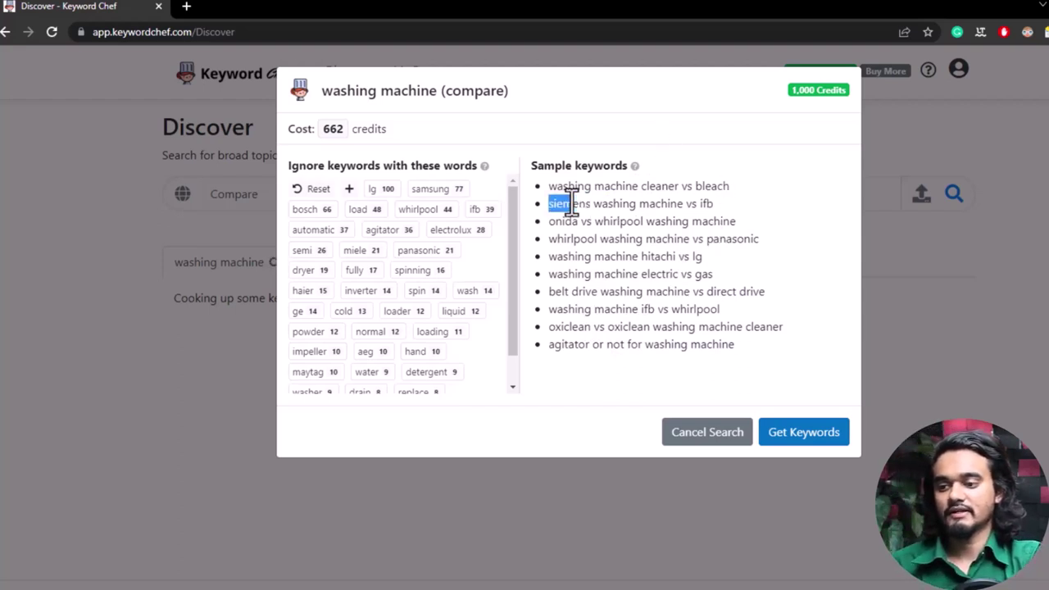
left_click(725, 240)
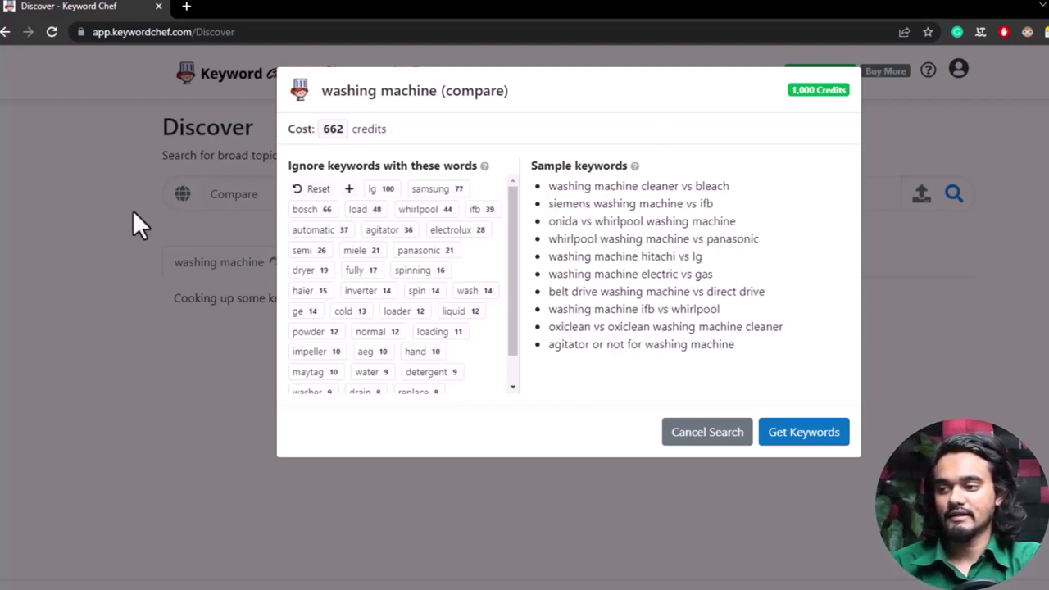
left_click(692, 435)
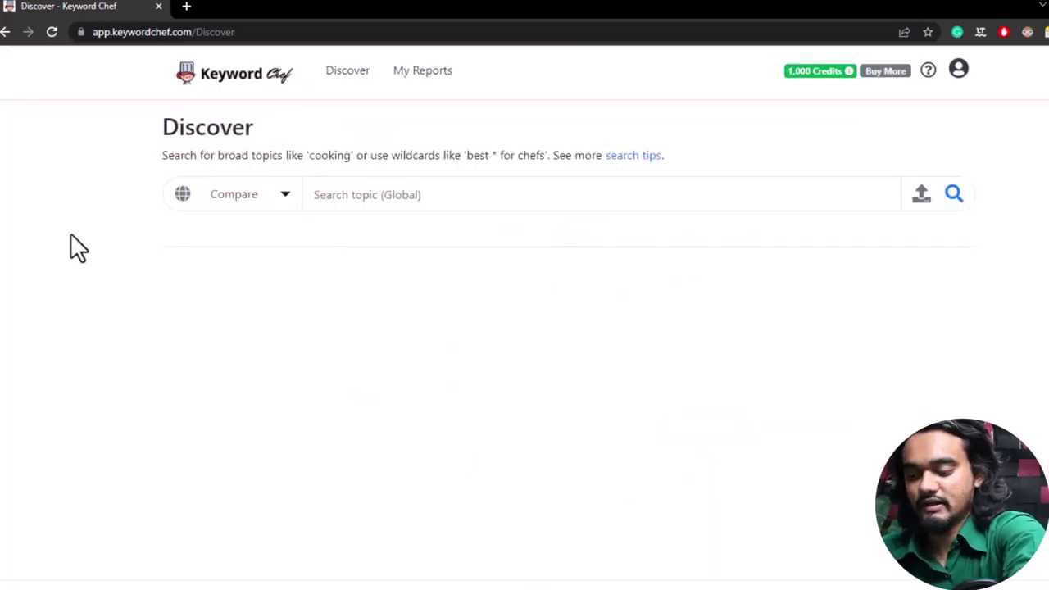
Try a global Wildcard search for "washing machine" without an asterisk.
left_click(269, 203)
left_click(269, 217)
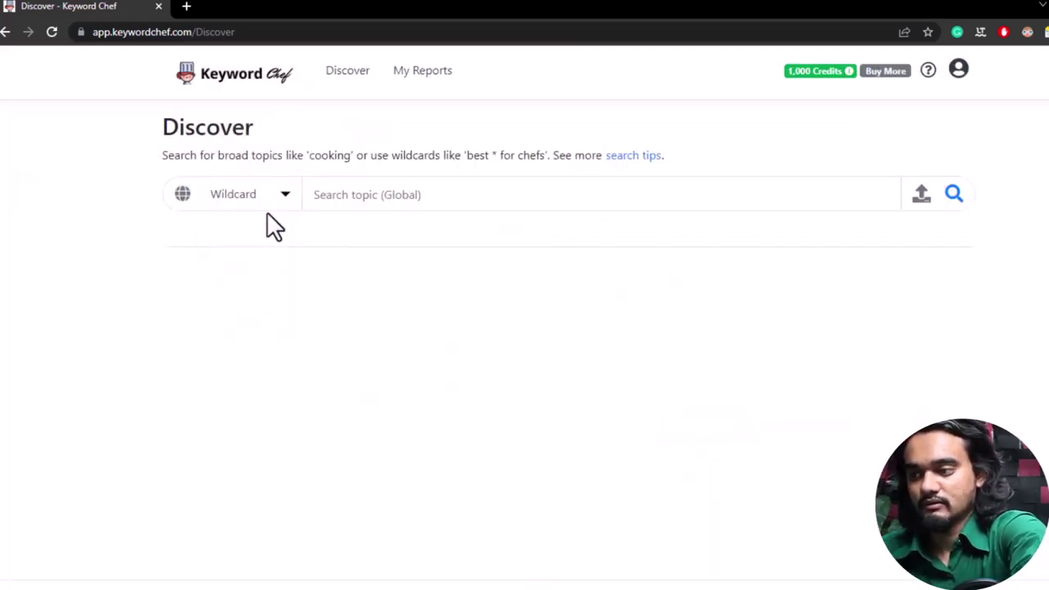
left_click(393, 195)
type("washing machine")
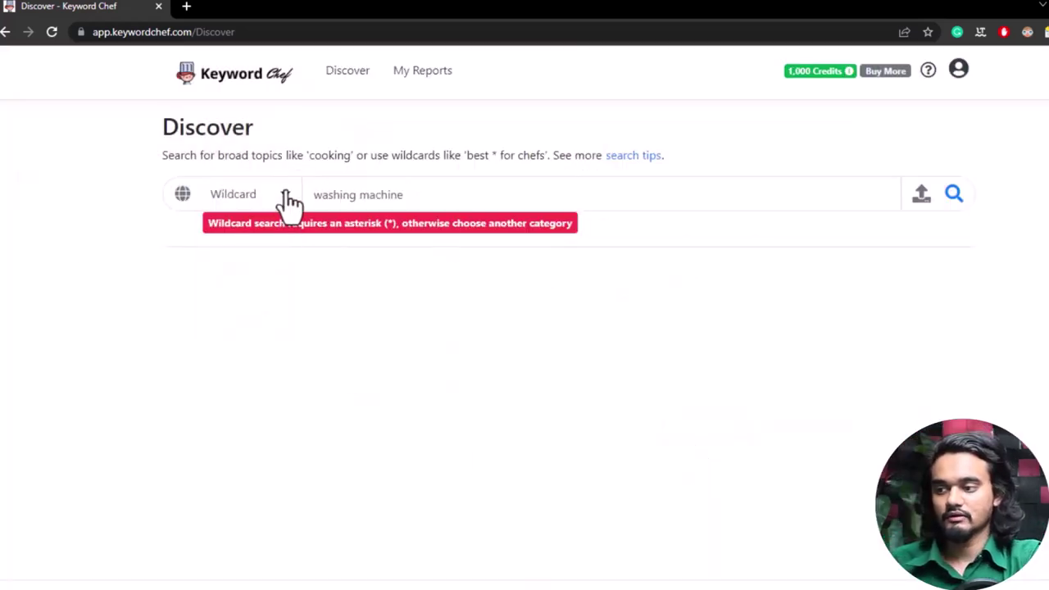
Switch the search category to How to and run the "washing machine" search.
left_click(287, 197)
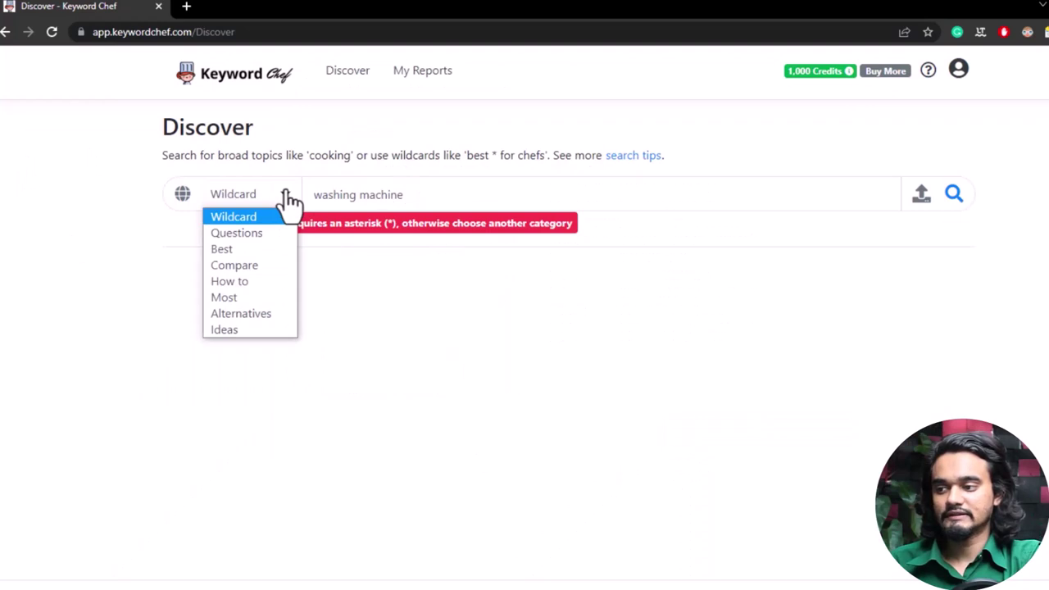
left_click(245, 281)
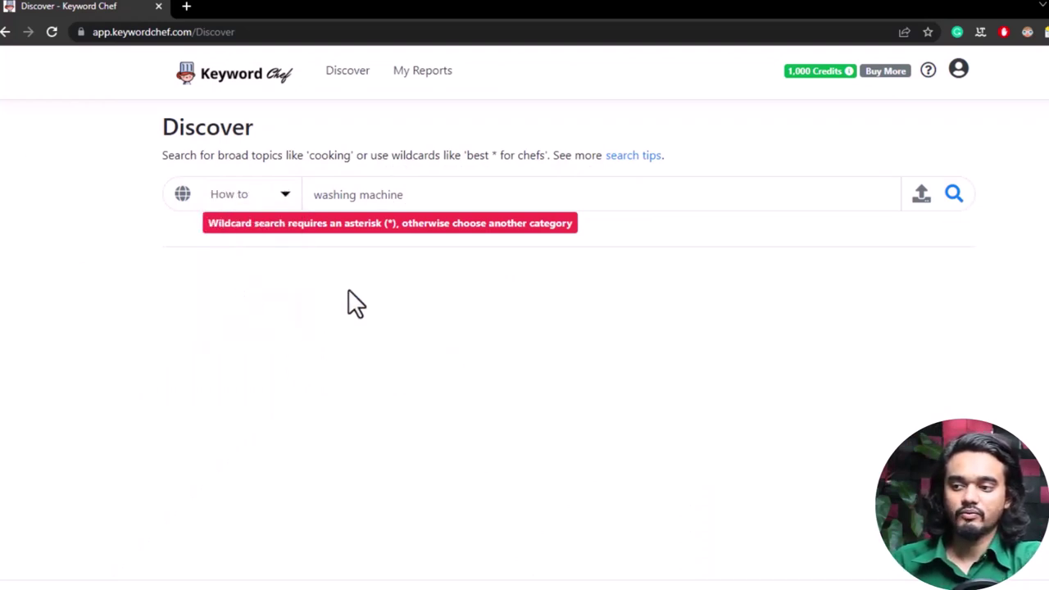
left_click(953, 194)
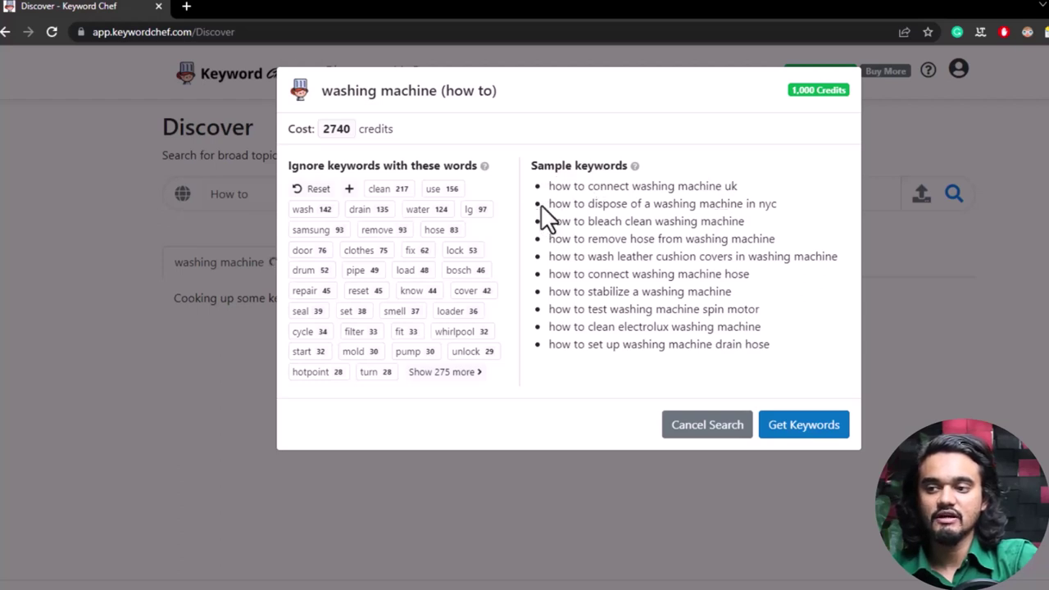
Examine the sample how-to keywords for washing machine and compare the search cost with the available credits.
left_click_drag(555, 186, 739, 190)
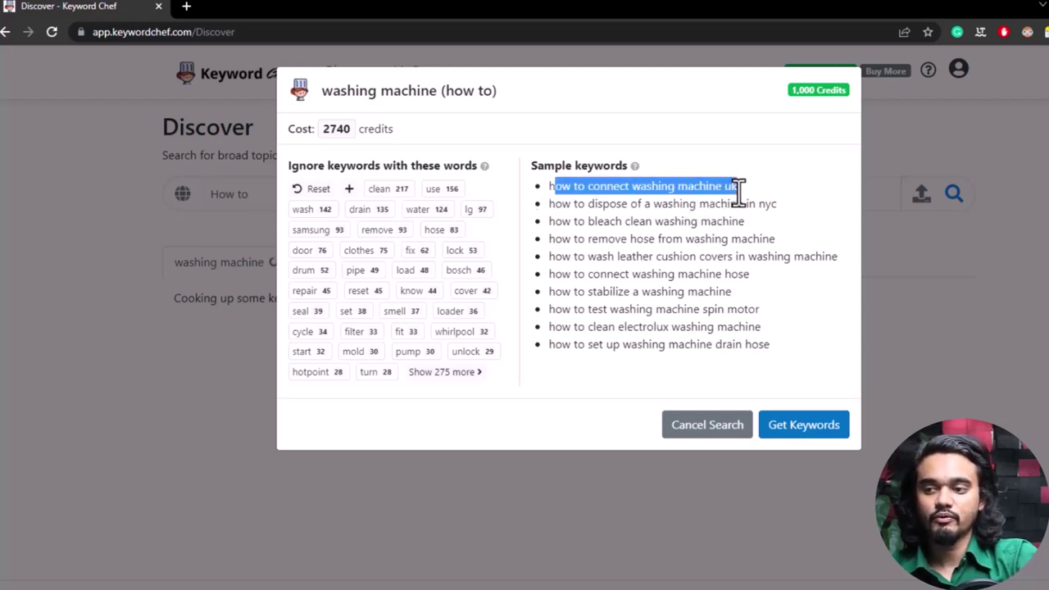
left_click_drag(550, 204, 731, 208)
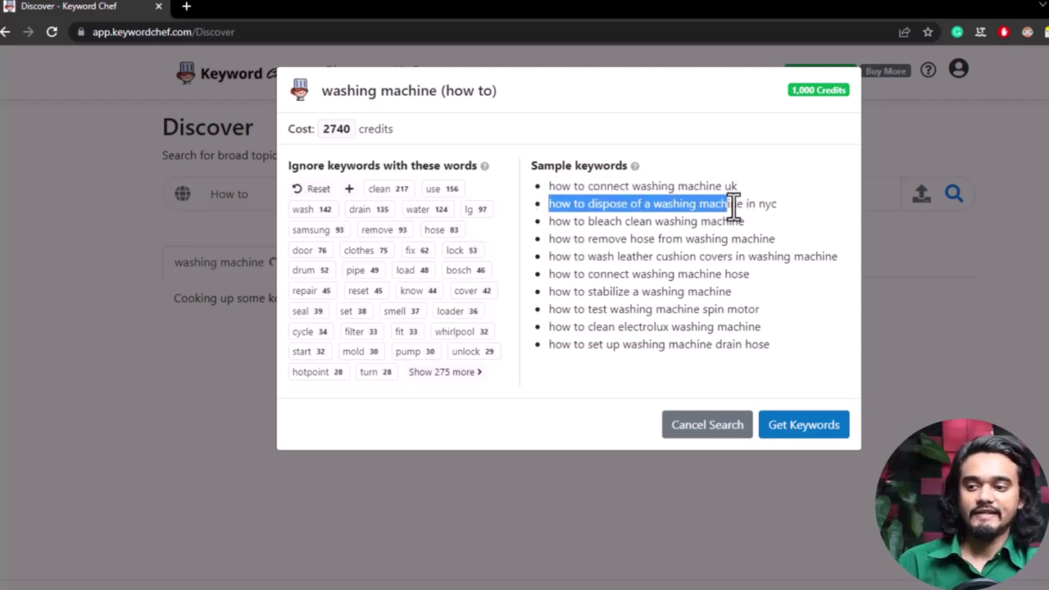
left_click(733, 209)
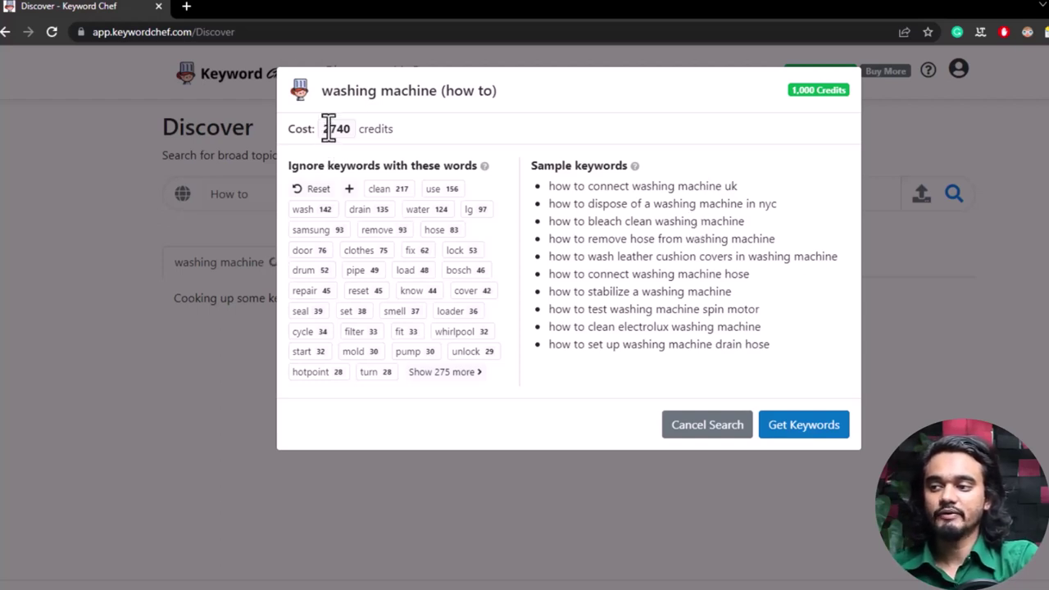
left_click_drag(326, 131, 349, 131)
left_click(373, 131)
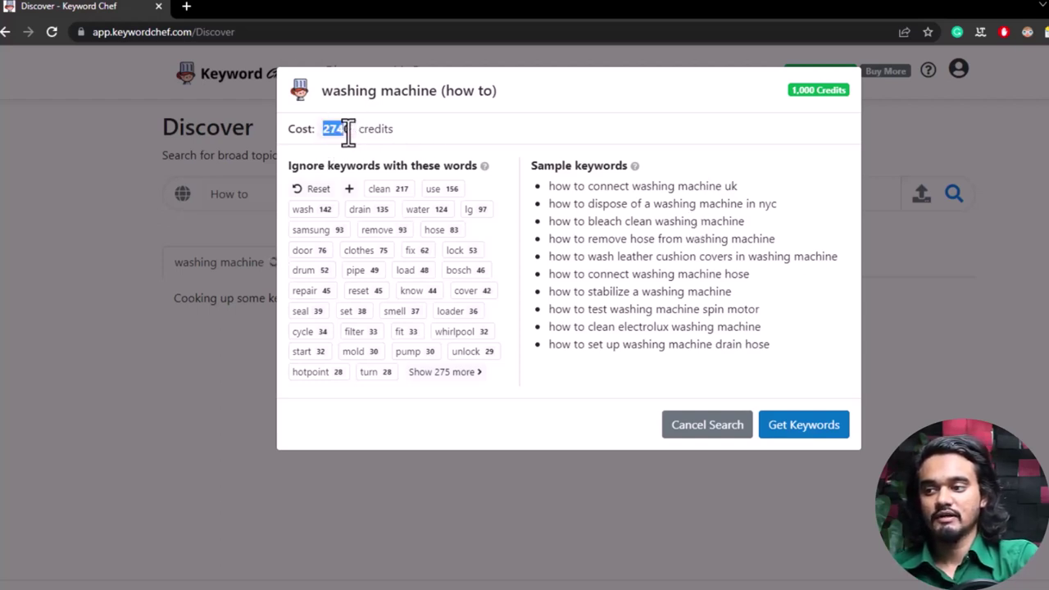
left_click(351, 134)
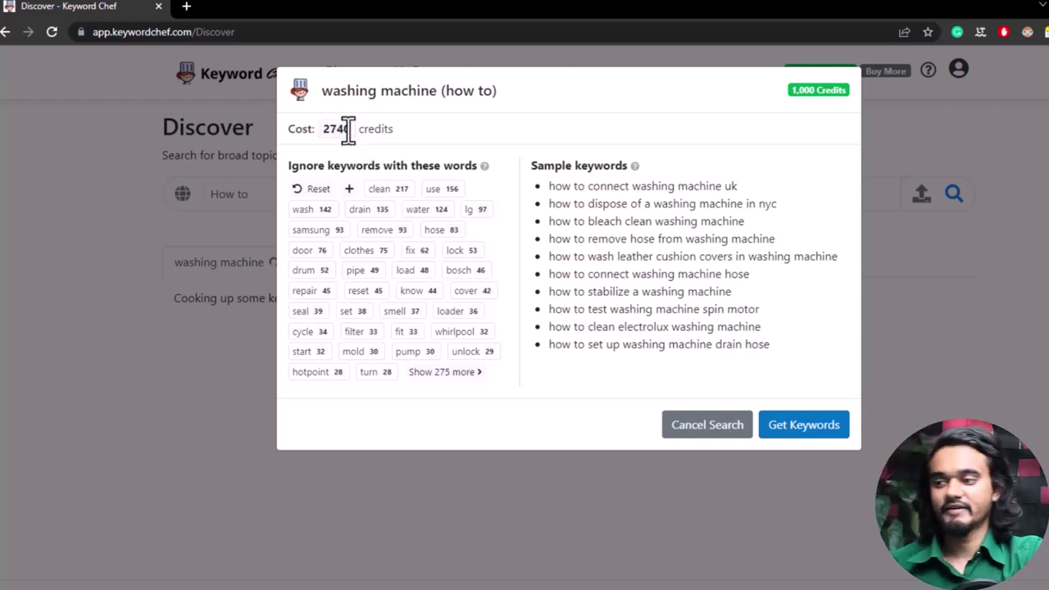
left_click_drag(352, 131, 324, 131)
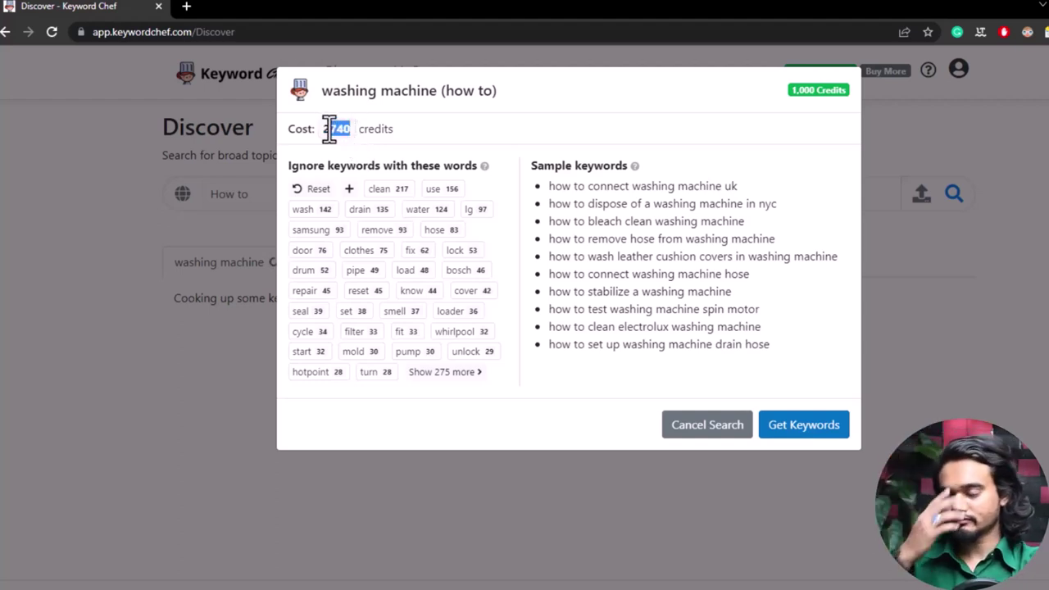
left_click(452, 179)
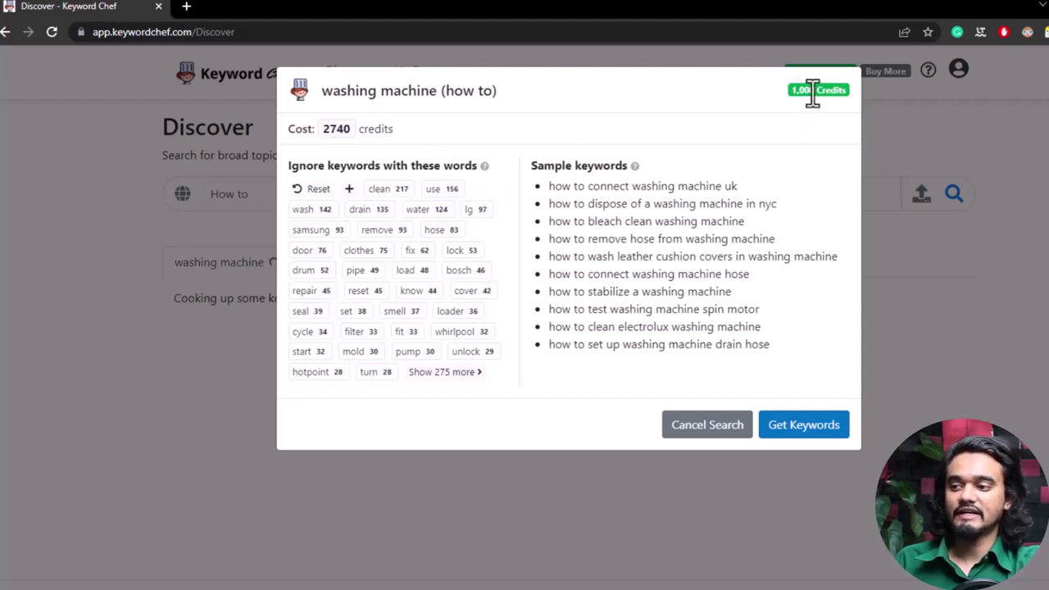
left_click_drag(818, 92, 798, 93)
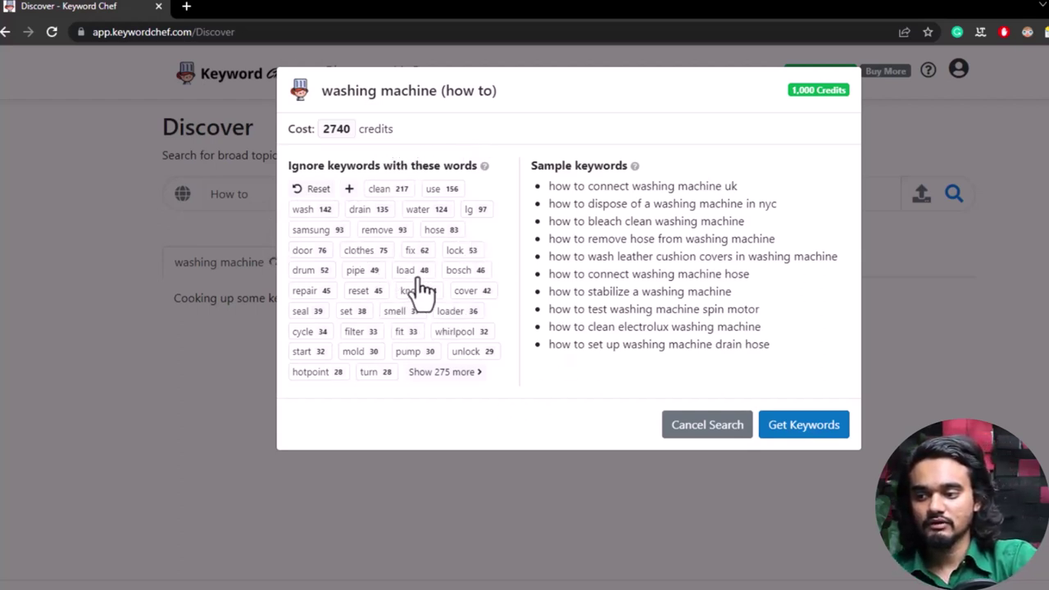
Expand the full ignore-word list and exclude samsung, remove, wash, bosch and lock.
left_click(444, 372)
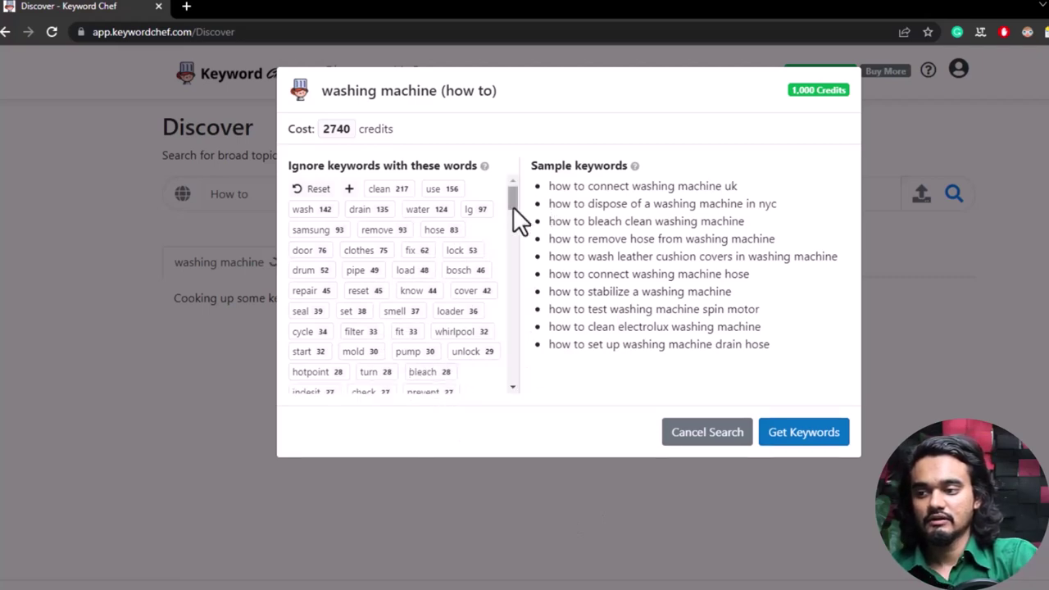
left_click_drag(513, 207, 476, 191)
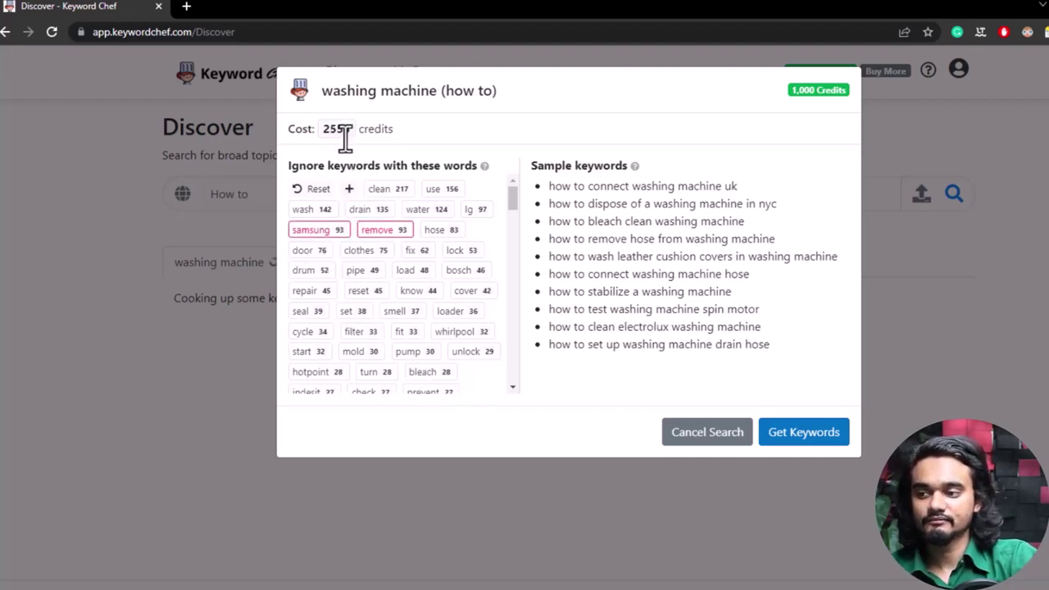
left_click(318, 211)
left_click(461, 272)
left_click(464, 249)
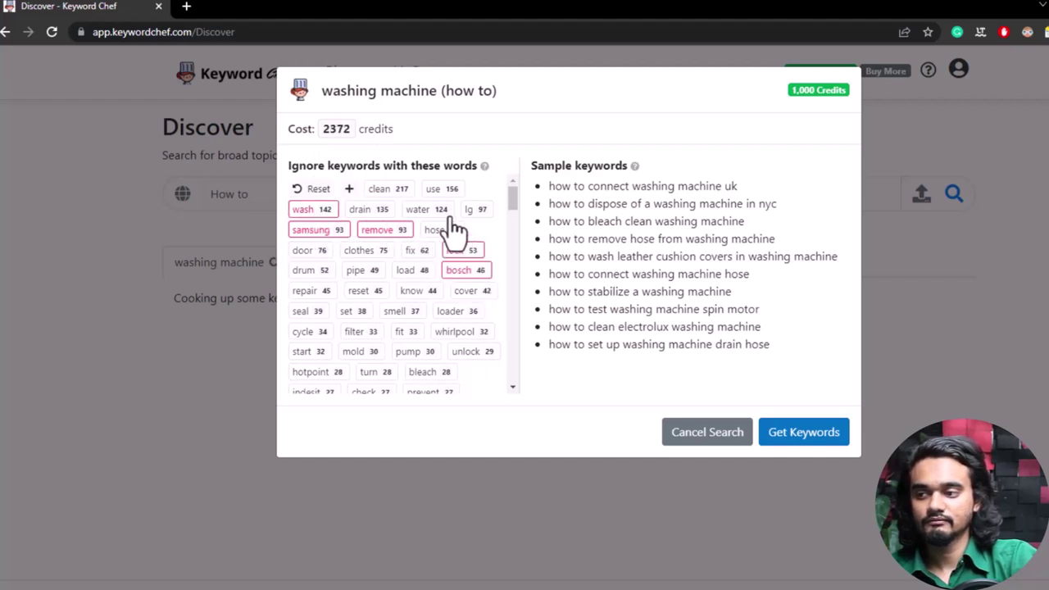
Exclude keywords containing hose, use, lg, water, drain and clean.
left_click(449, 230)
left_click(440, 189)
left_click(473, 210)
left_click(422, 209)
left_click(372, 210)
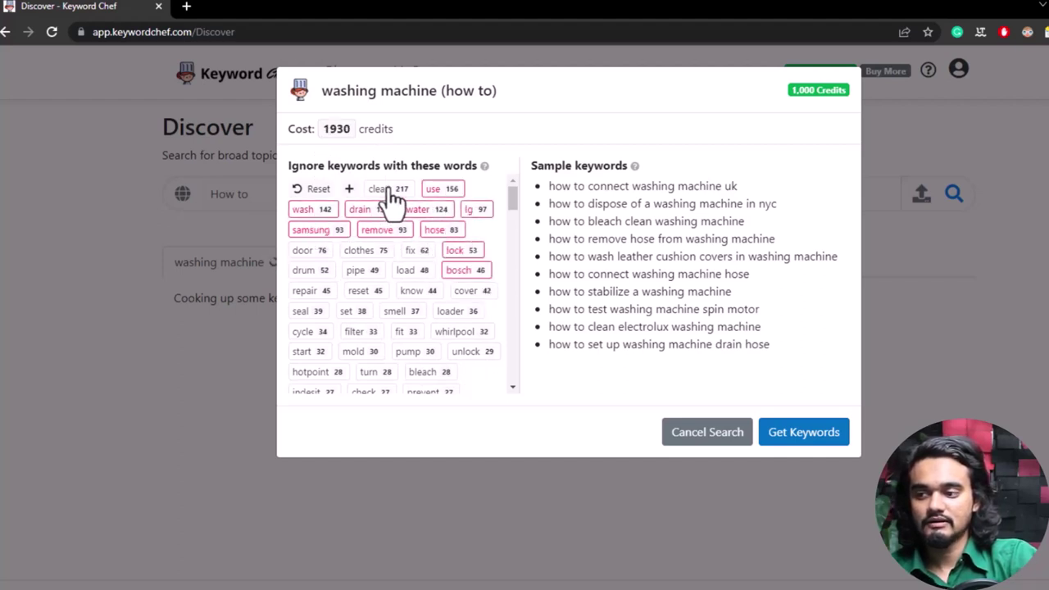
left_click(389, 191)
Exclude keywords containing repair, pipe, know, cover, load, clothes and door.
left_click(308, 291)
left_click(361, 270)
left_click(413, 291)
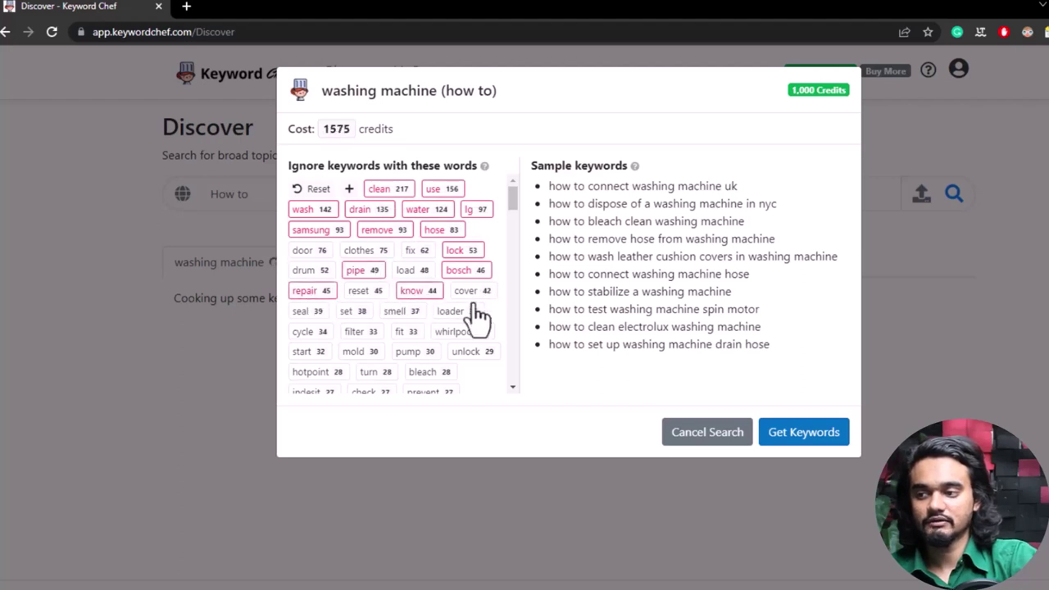
left_click(465, 290)
left_click(406, 270)
left_click(360, 251)
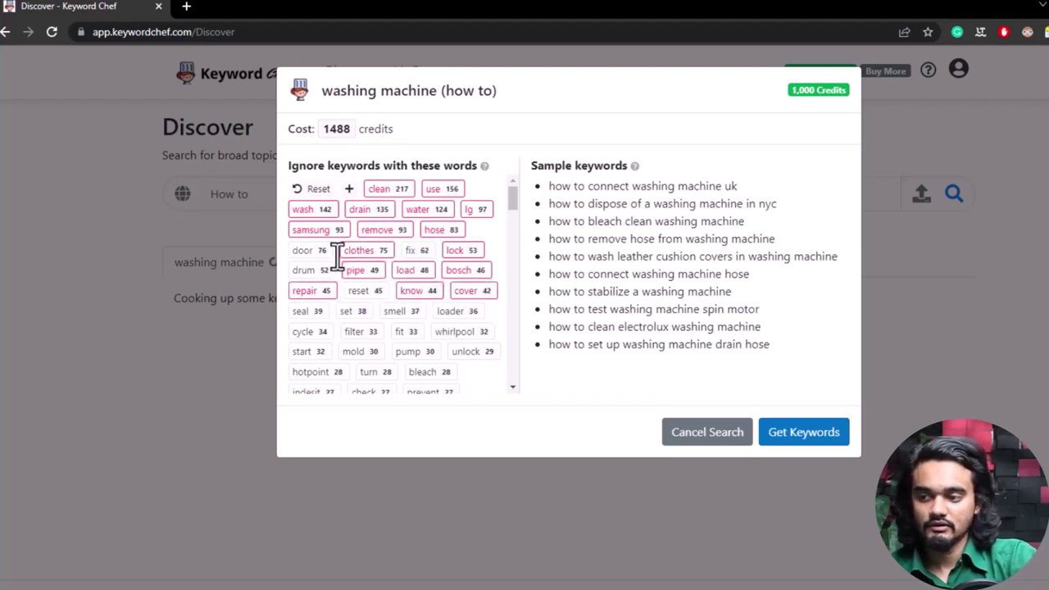
left_click(303, 250)
Exclude keywords containing filter, whirlpool, loader, fit, smell, set and seal.
left_click(355, 331)
left_click(455, 331)
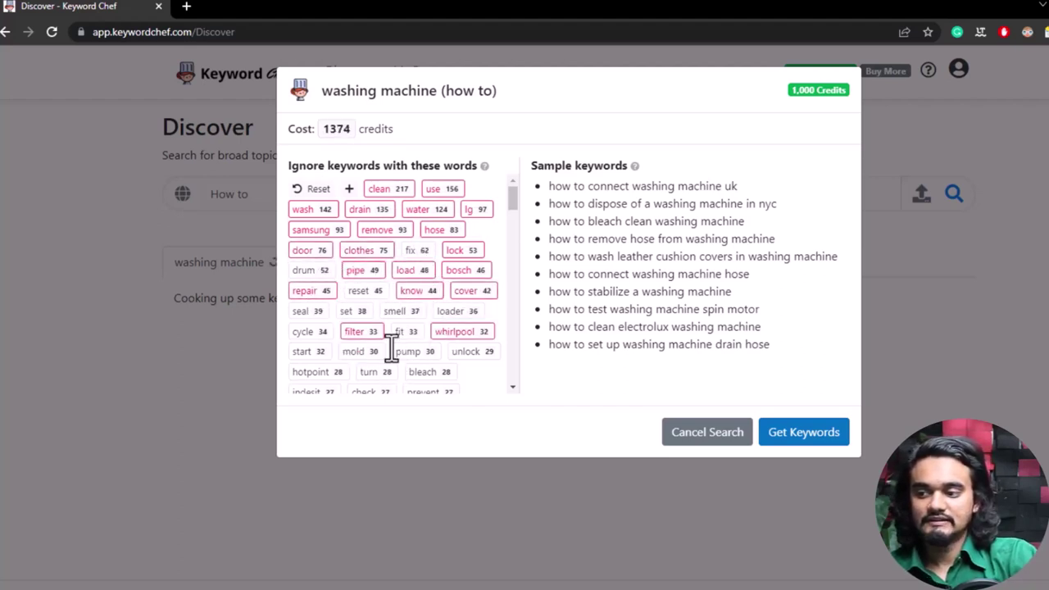
left_click(448, 312)
left_click(409, 330)
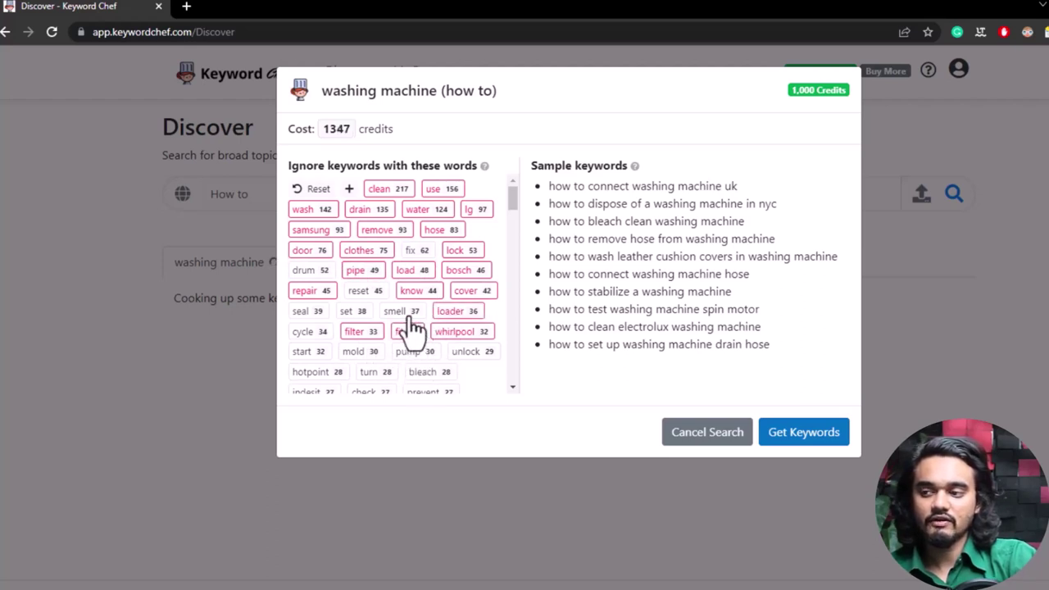
left_click(395, 311)
left_click(347, 311)
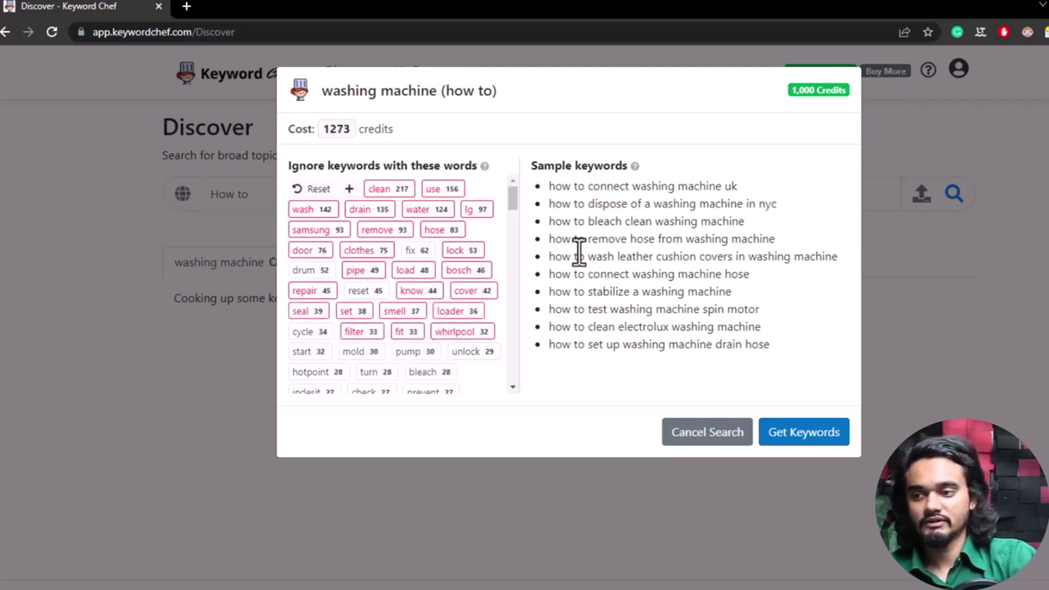
Exclude keywords containing drum, reset and fix.
left_click_drag(510, 200, 487, 174)
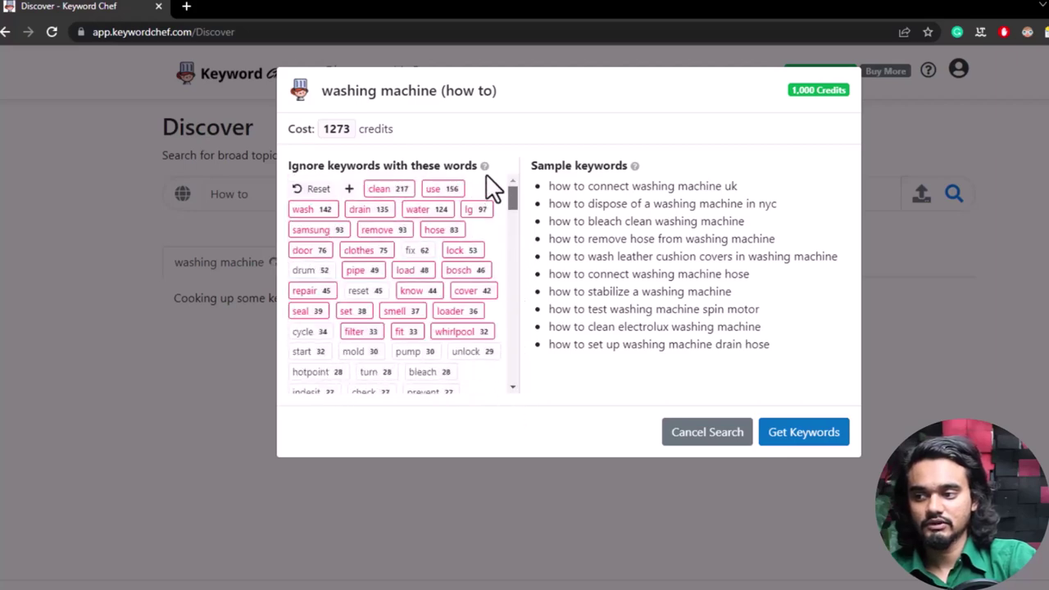
scroll(399, 351, "down", 5)
scroll(344, 234, "up", 5)
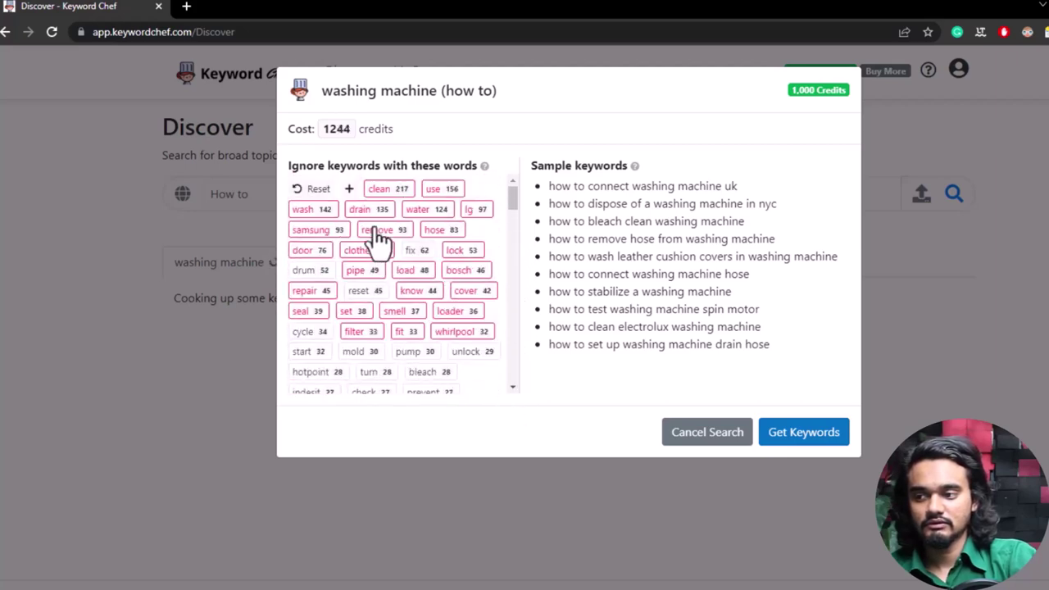
left_click(305, 269)
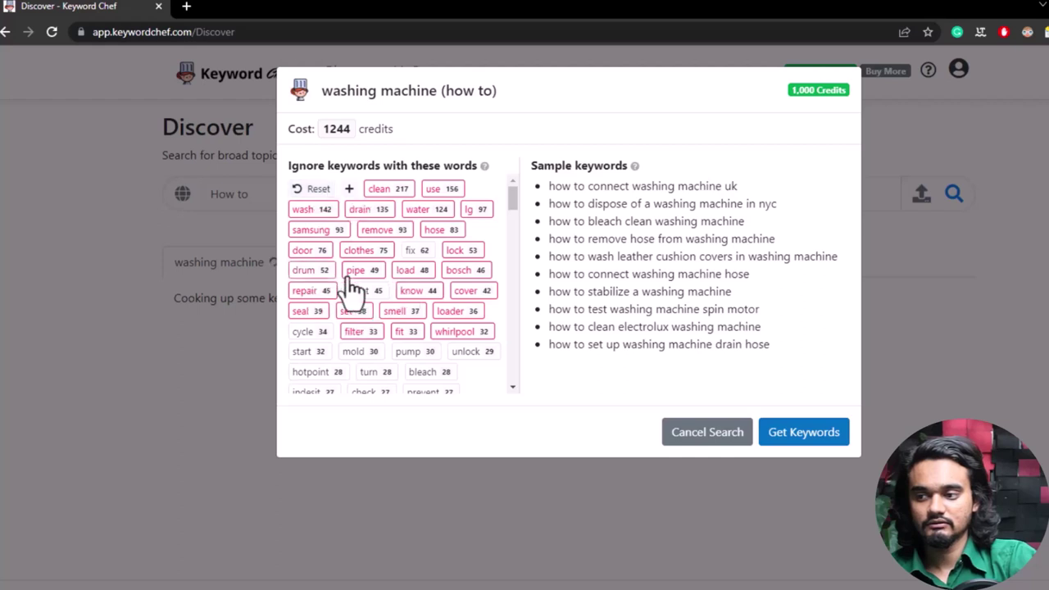
left_click(359, 290)
left_click(419, 251)
Add build, agitator, pump, unlock, start, hotpoint and cycle to the ignored words.
scroll(458, 311, "down", 3)
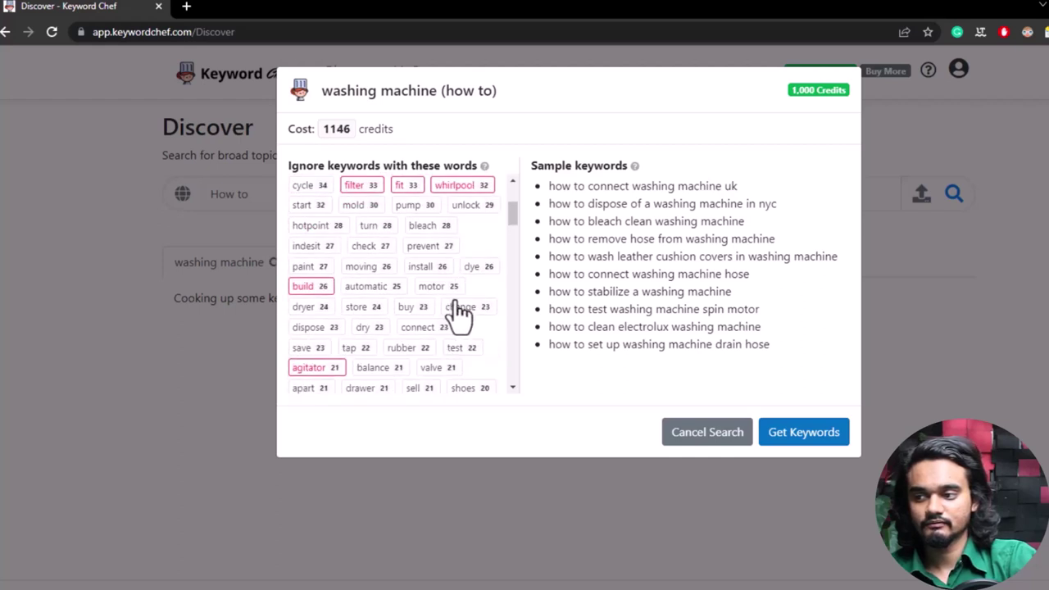
scroll(479, 278, "up", 2)
left_click(311, 280)
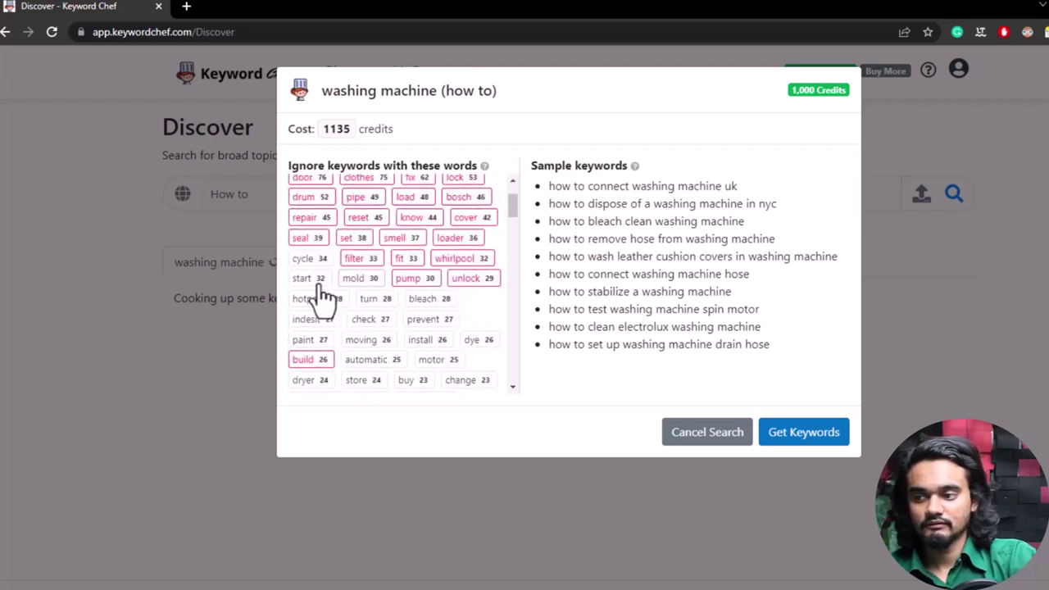
left_click(310, 298)
left_click(307, 258)
Ignore more words further down the list, including determine, jeans, bolts, asko, trainers and clear.
scroll(320, 286, "down", 5)
left_click(318, 280)
left_click(375, 278)
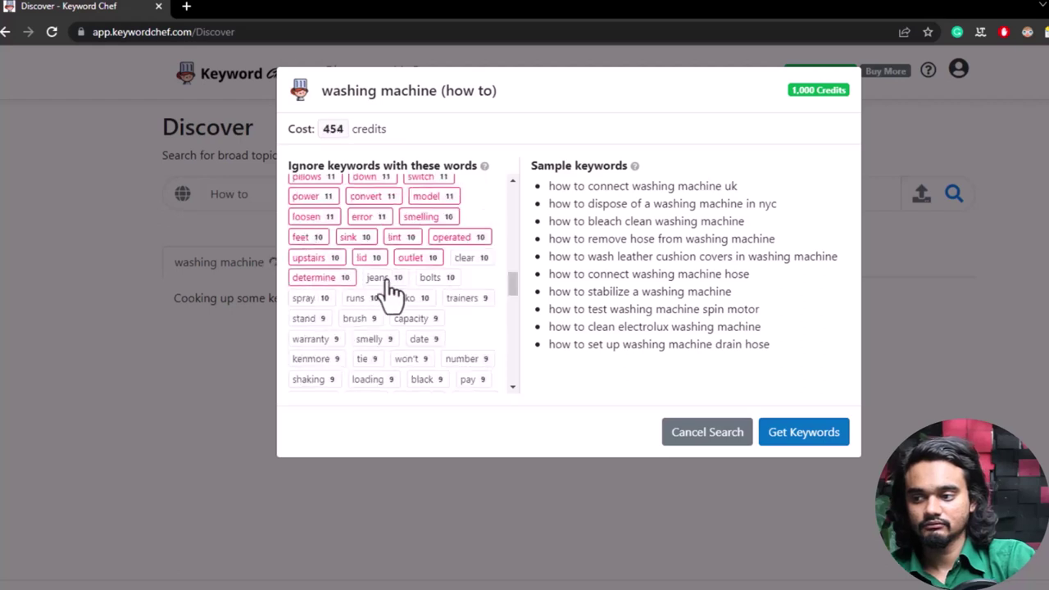
left_click(430, 278)
left_click(460, 299)
left_click(464, 257)
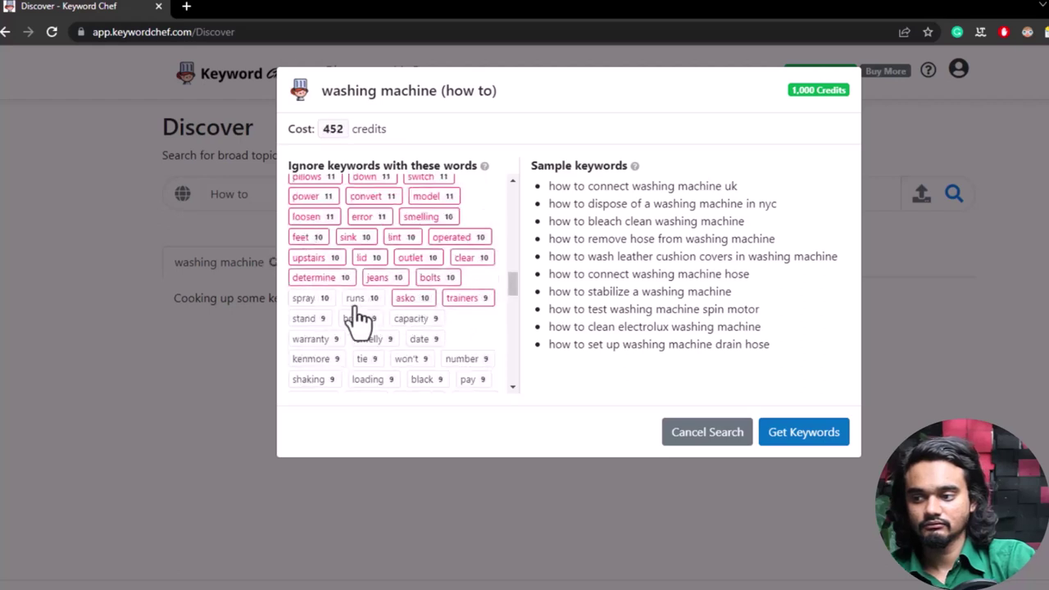
Add runs, spray, stand, brush, capacity, smelly, warranty and date to the ignored words.
left_click(355, 298)
left_click(304, 298)
left_click(304, 318)
left_click(355, 319)
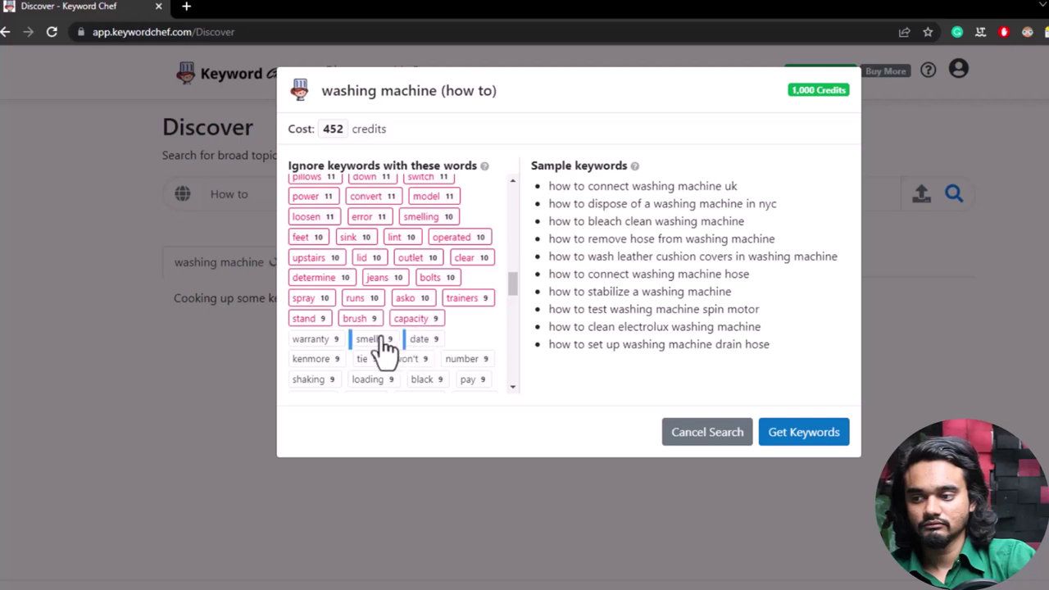
left_click(378, 339)
left_click(311, 339)
left_click(419, 339)
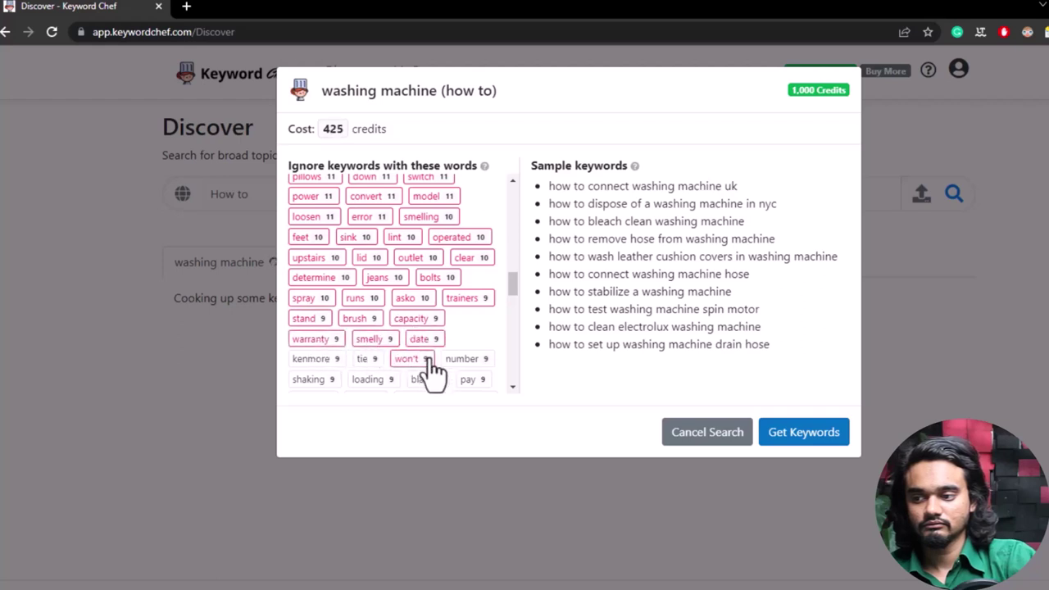
Add won't, kenmore, tie, number, shaking, recycle, extend, laundry and claim to the ignored words.
left_click(312, 358)
left_click(363, 359)
left_click(463, 359)
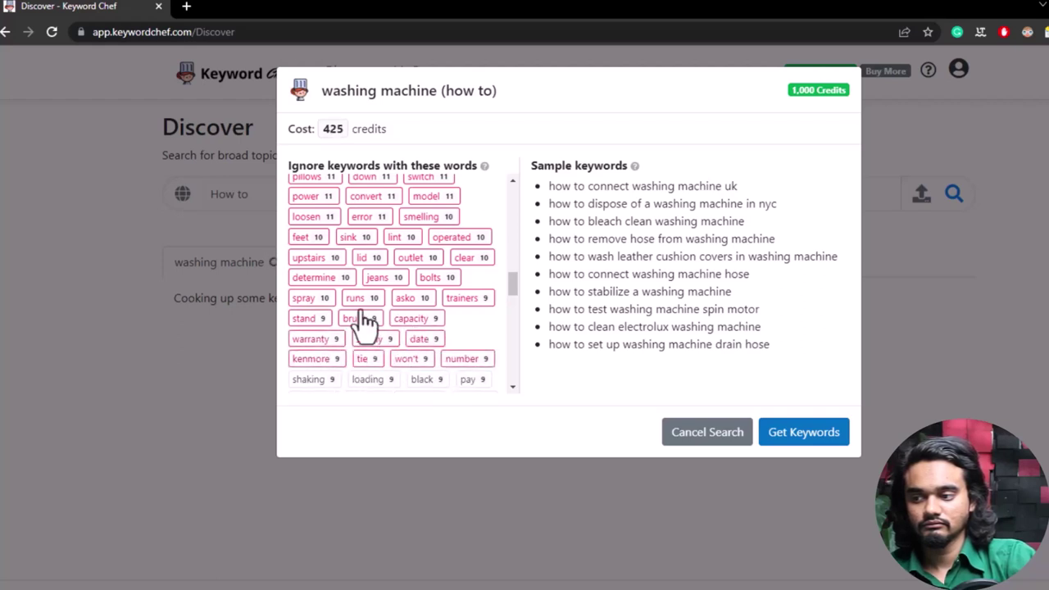
scroll(365, 324, "down", 2)
left_click(318, 310)
left_click(313, 328)
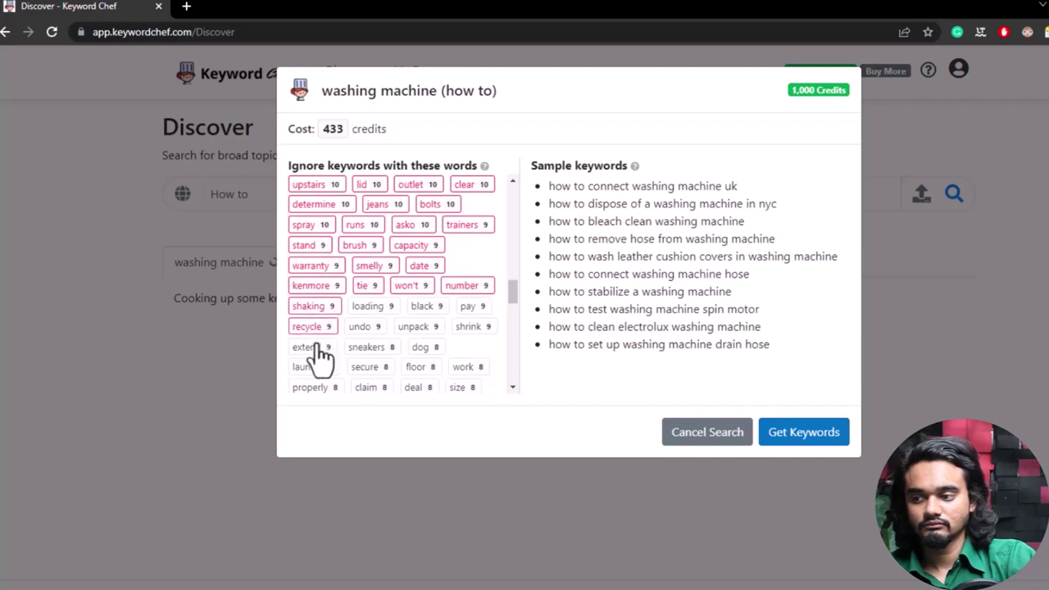
left_click(313, 346)
left_click(365, 386)
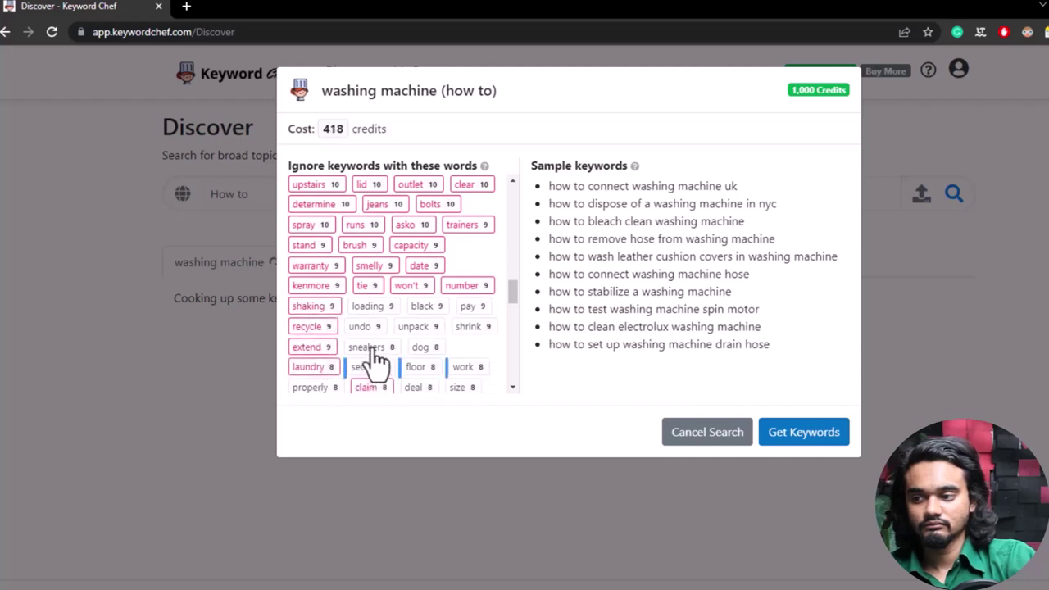
Add sneakers, undo, loading, black, unpack and secure to the ignored words.
left_click(366, 346)
left_click(360, 326)
left_click(368, 306)
left_click(424, 308)
left_click(414, 327)
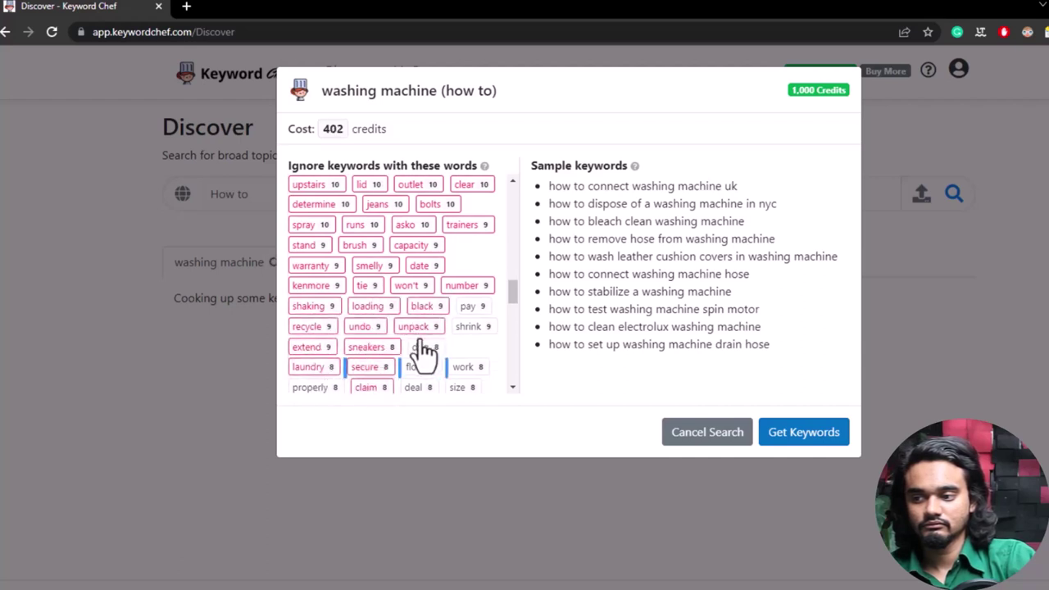
Ignore floor, deal and most of the remaining low-count words, and get the filtered how-to keywords.
left_click(418, 366)
left_click(420, 386)
scroll(368, 328, "down", 5)
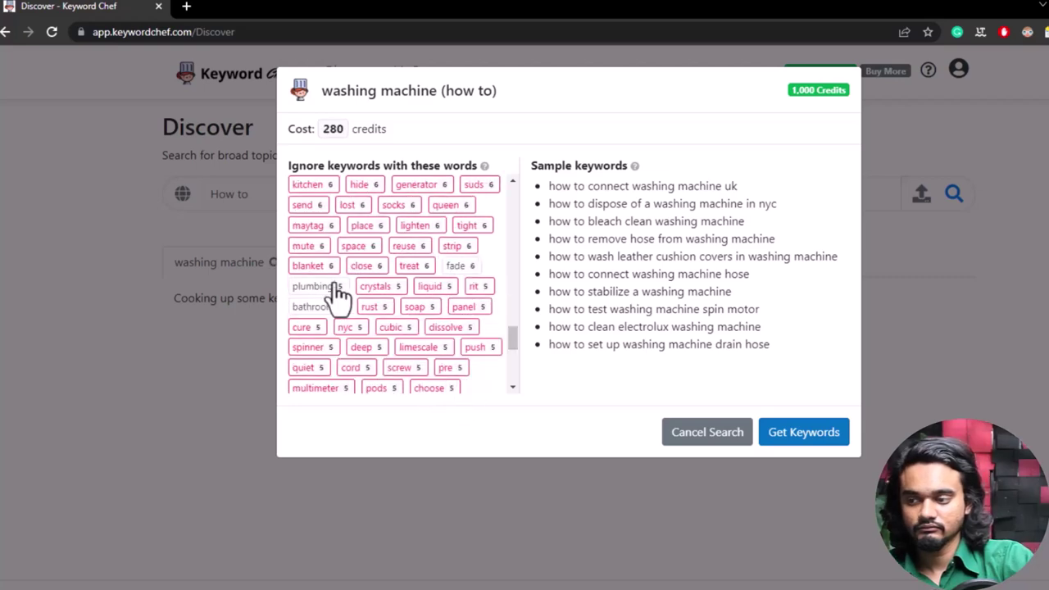
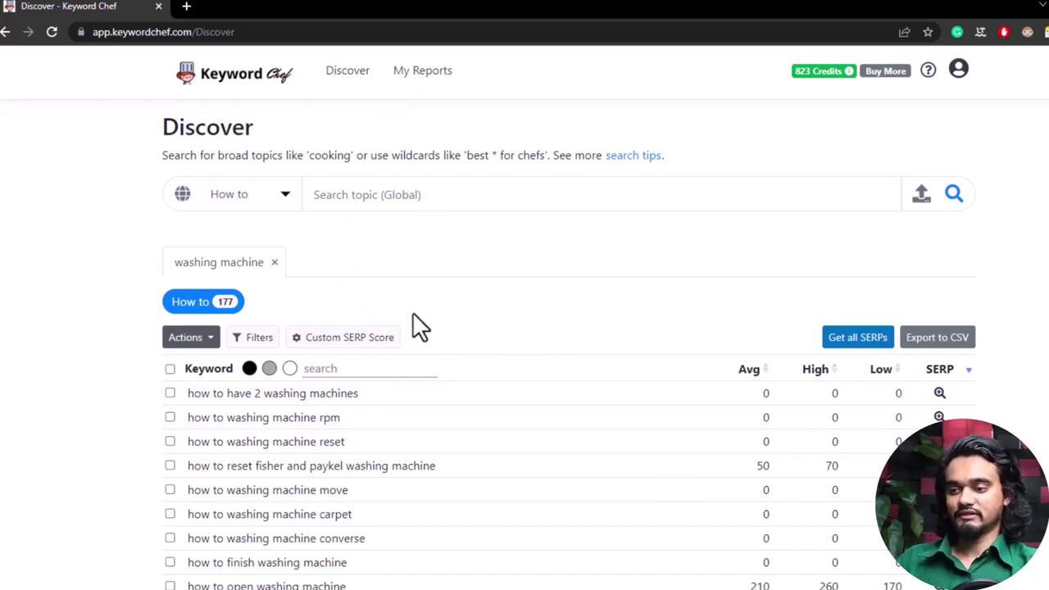
Review the how-to keyword results for washing machine with their average, high and low search volumes.
scroll(412, 336, "down", 2)
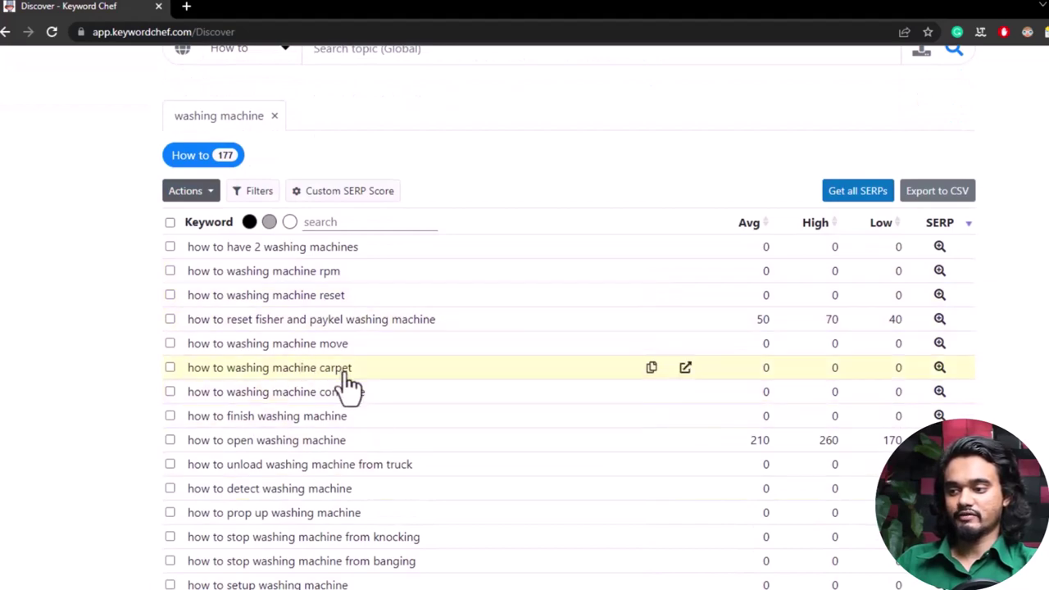
scroll(348, 381, "down", 20)
scroll(382, 415, "up", 20)
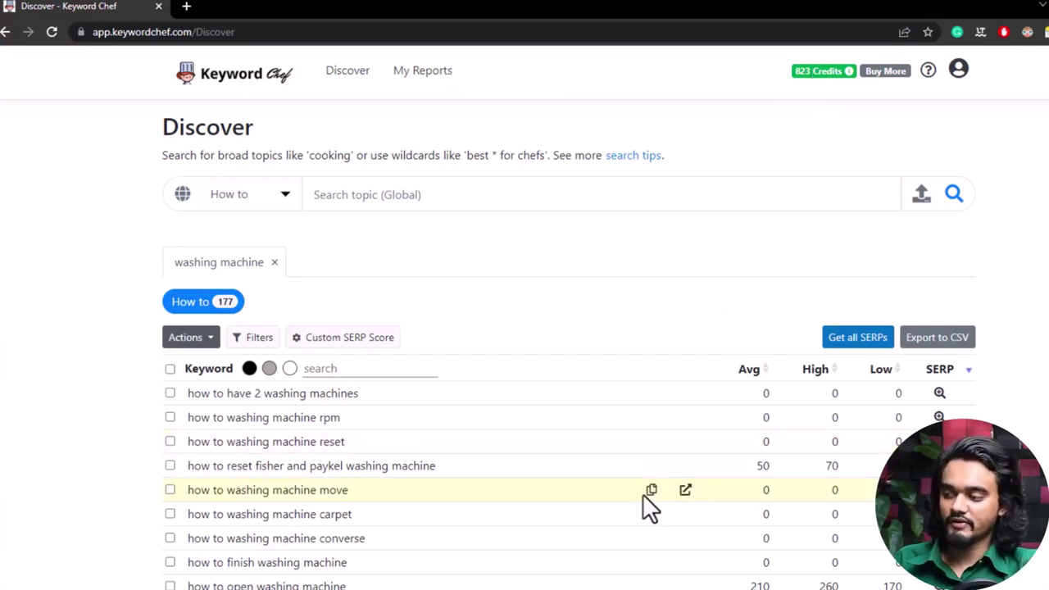
scroll(622, 504, "down", 3)
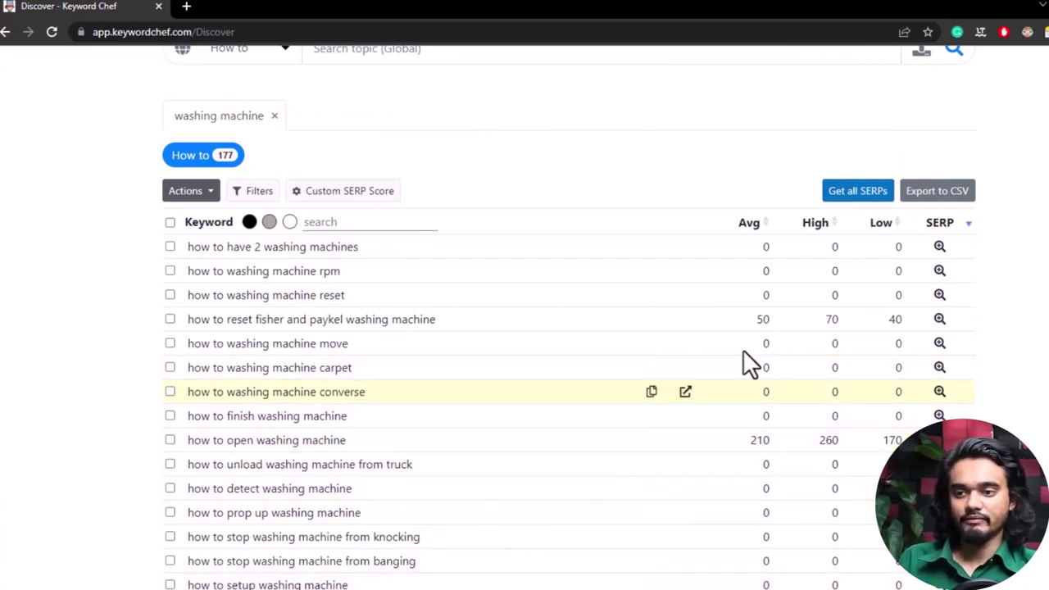
Open the custom keyword import and copy the whole keyword list from Keywords.txt in New folder.
scroll(936, 199, "up", 3)
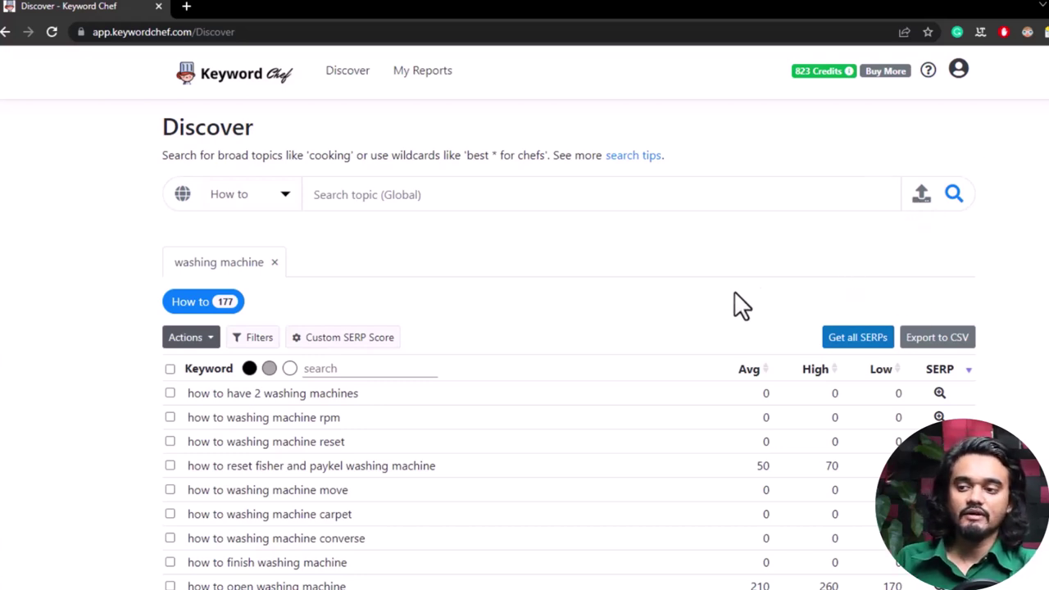
left_click(924, 196)
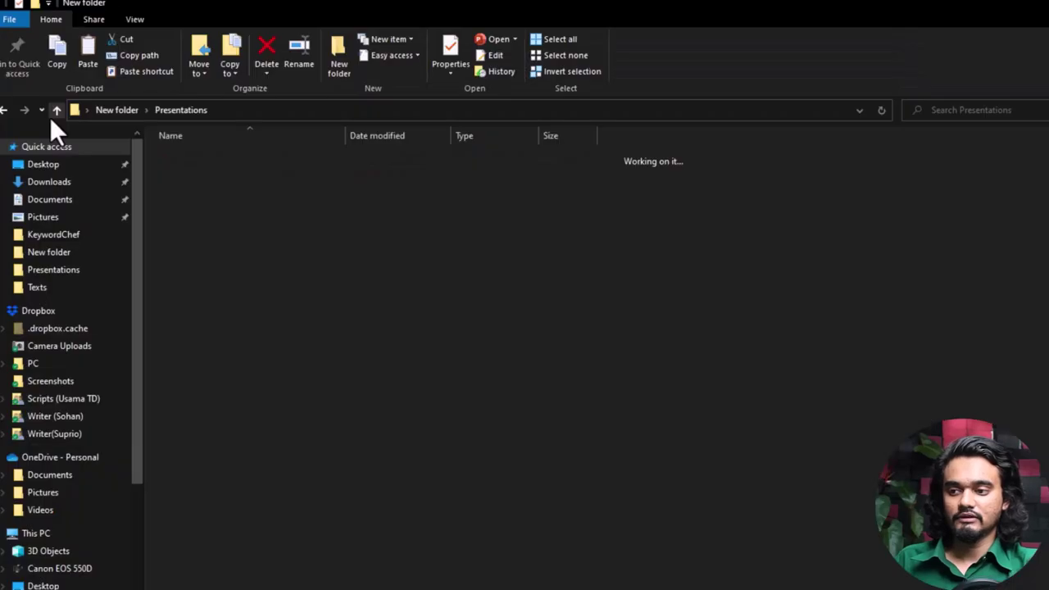
left_click(54, 112)
double_click(187, 188)
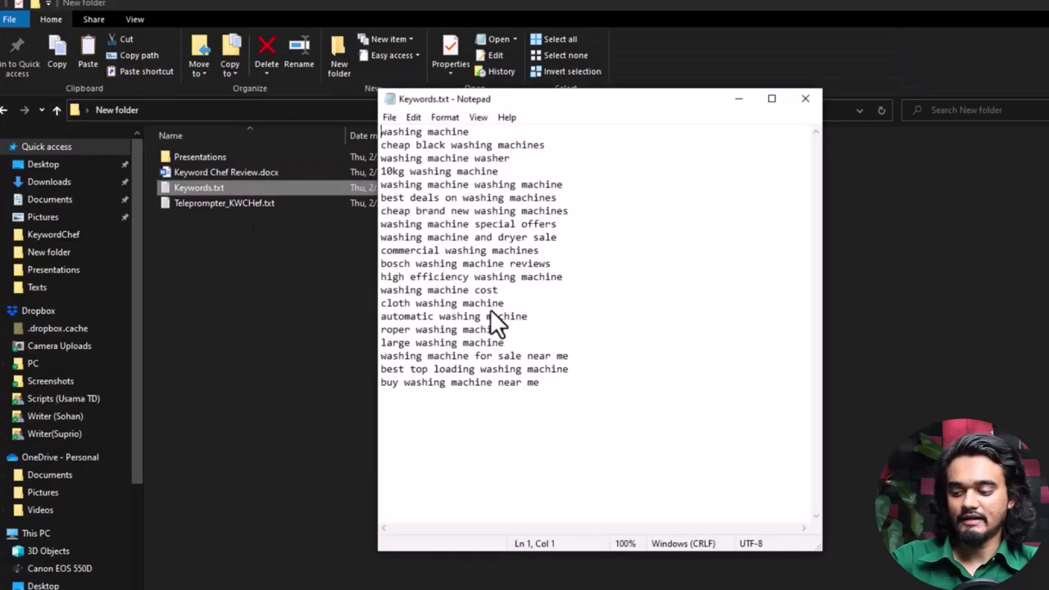
left_click_drag(568, 374, 380, 131)
key("ctrl+c")
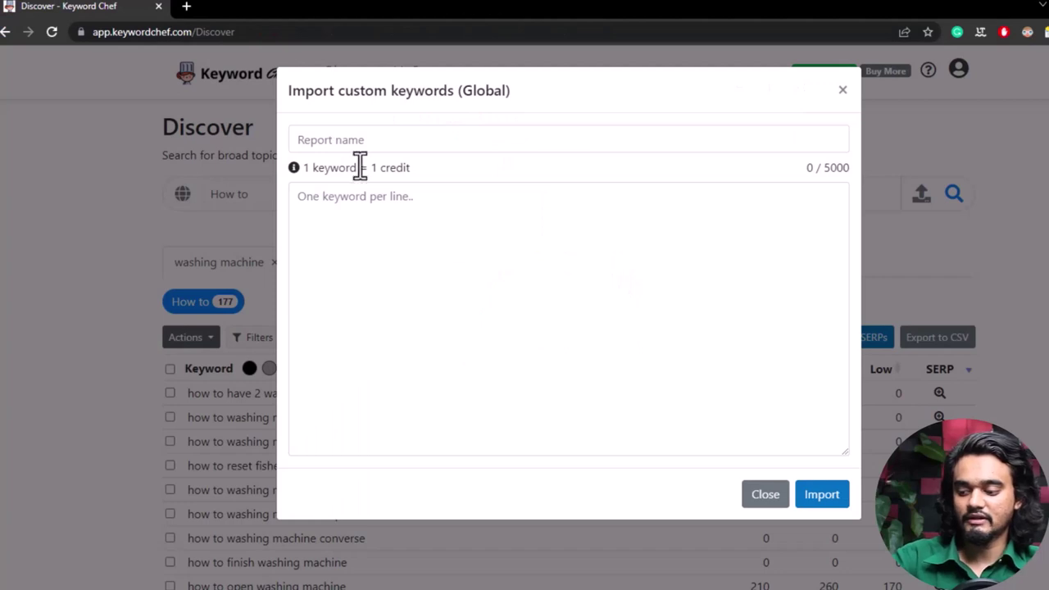
Paste the copied keyword list into the custom import form and close it without importing.
left_click(390, 241)
key("ctrl+v")
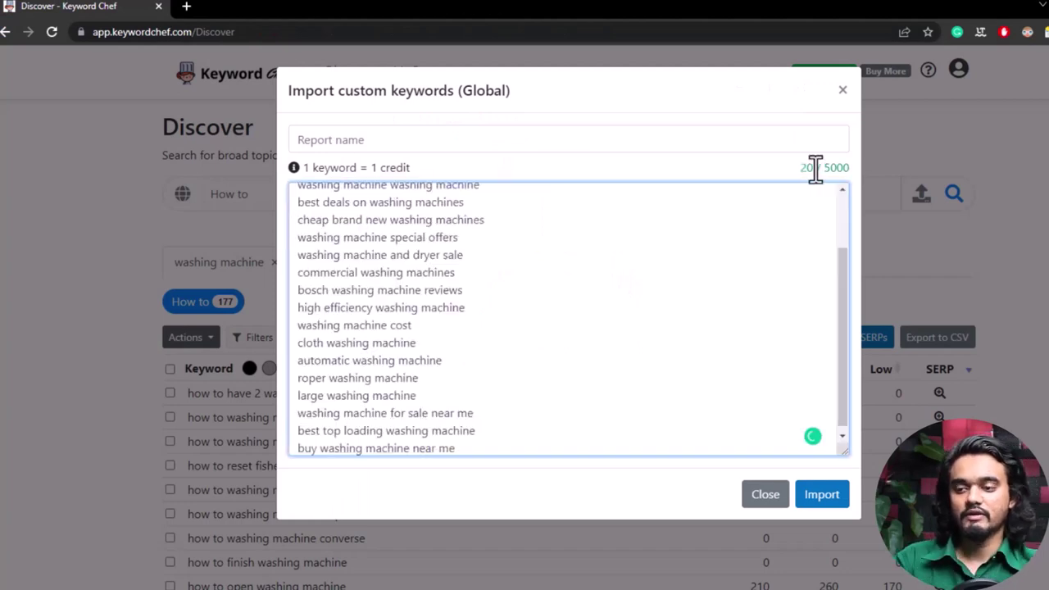
left_click_drag(824, 168, 843, 205)
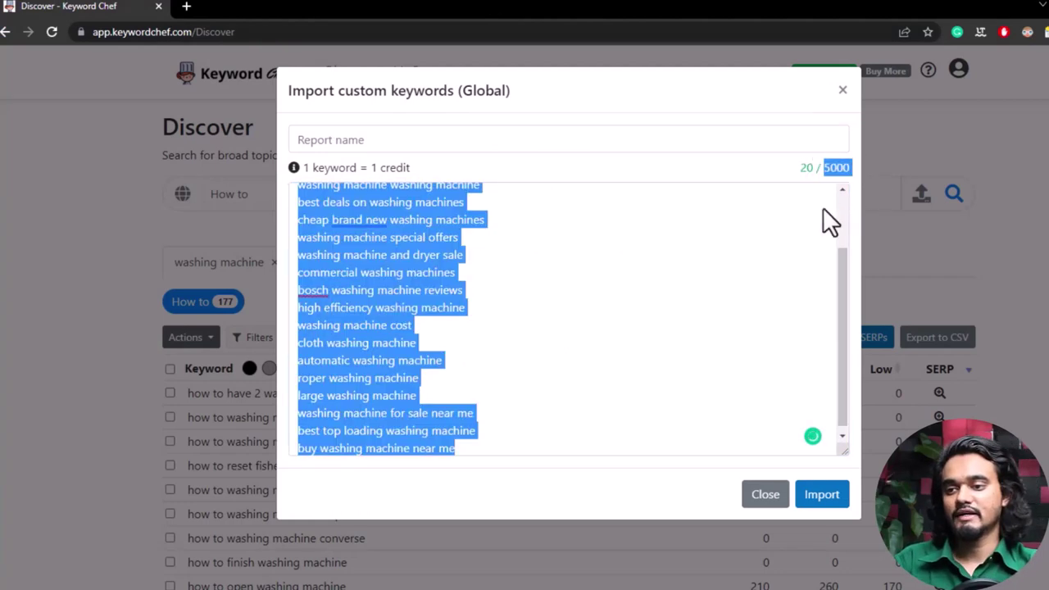
left_click(774, 240)
left_click_drag(833, 168, 855, 166)
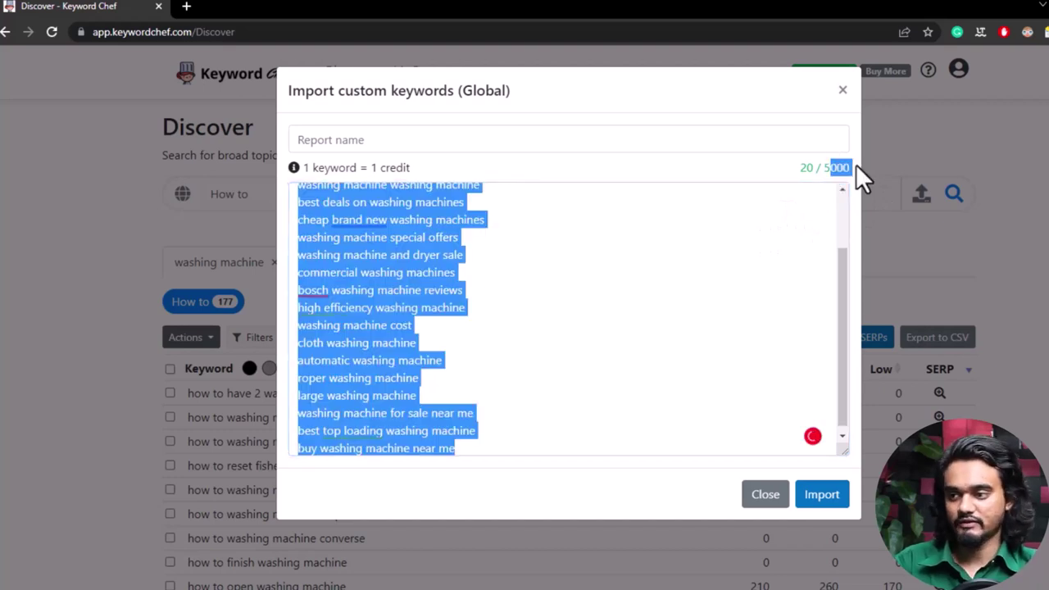
scroll(532, 344, "up", 3)
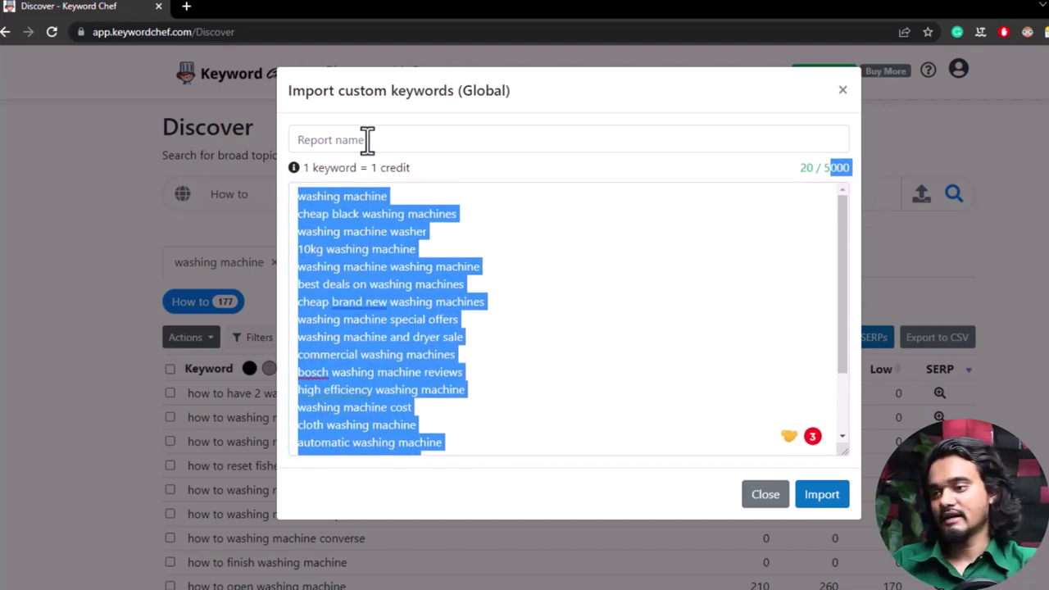
left_click(368, 140)
left_click(483, 243)
left_click(386, 141)
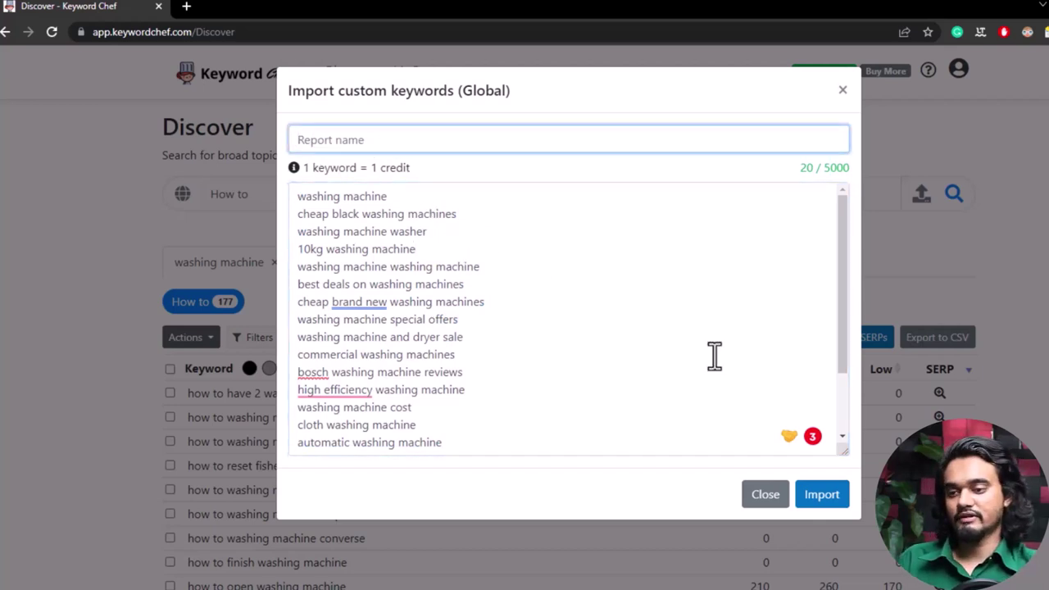
left_click(765, 494)
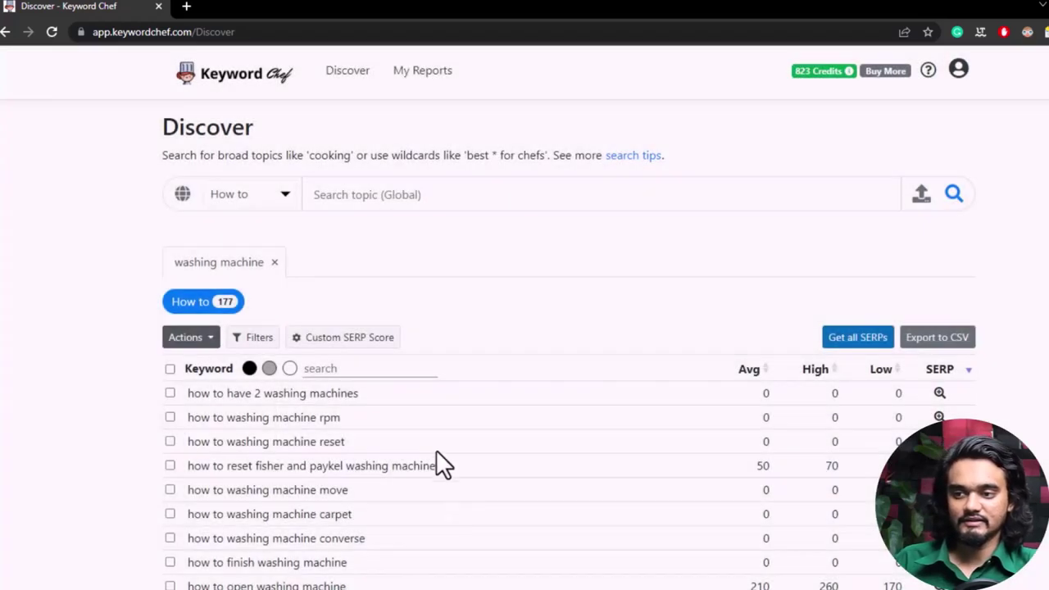
Sort the how-to keywords by highest average volume and get the SERP score for "how to a washing machine".
scroll(319, 328, "down", 4)
scroll(459, 360, "up", 4)
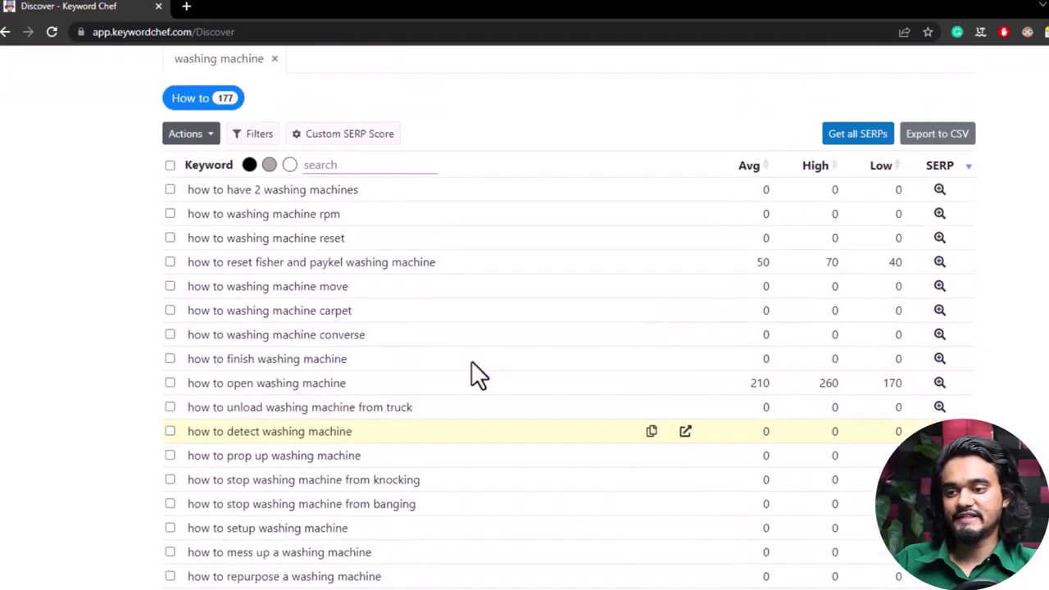
scroll(688, 377, "down", 3)
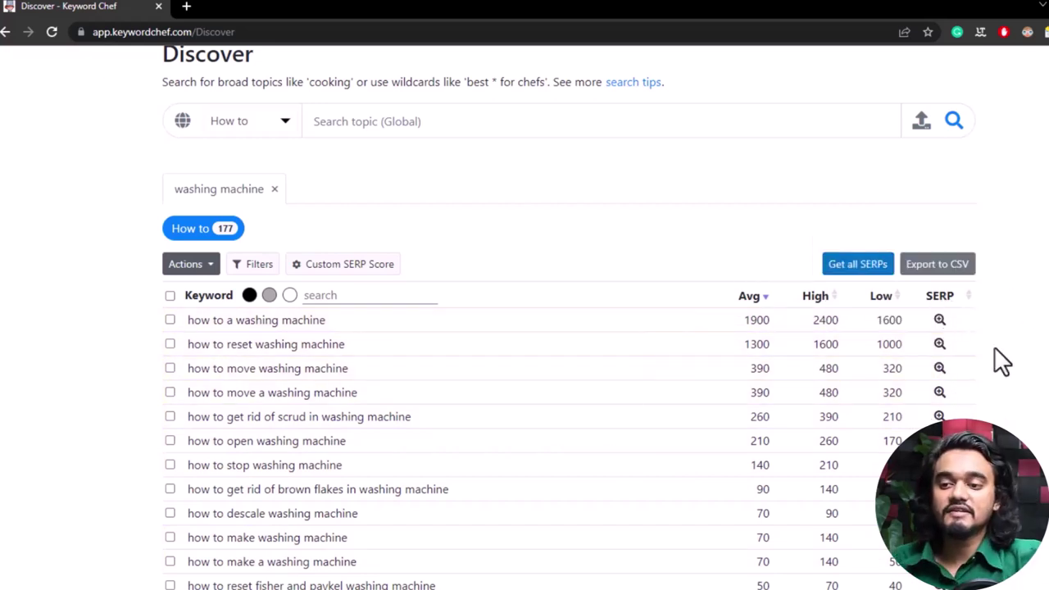
left_click(939, 321)
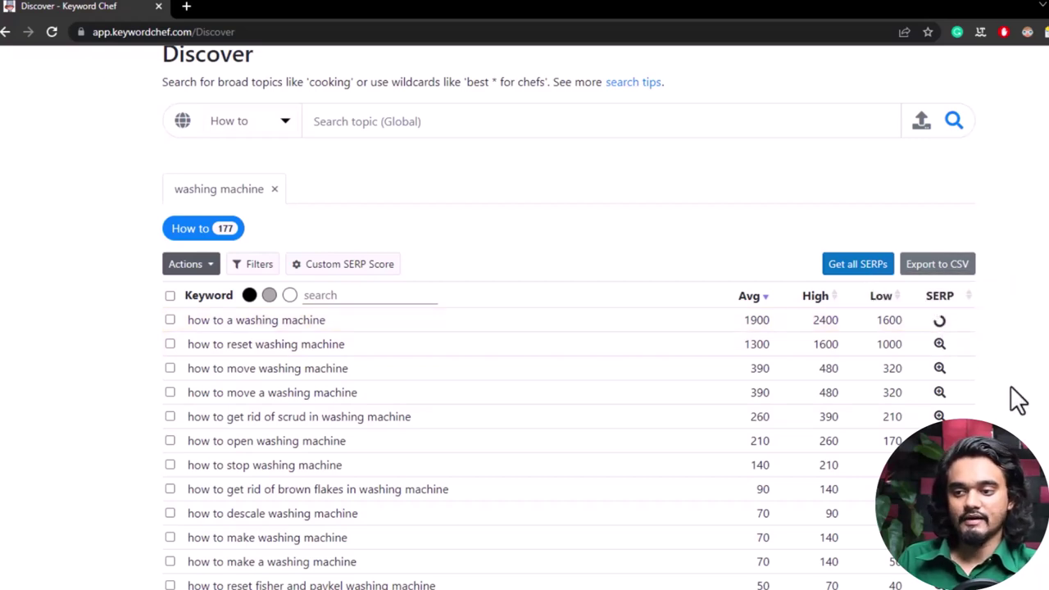
Examine the ranking pages and their word counts in the SERP details of "how to a washing machine".
mouse_move(917, 327)
scroll(701, 342, "down", 3)
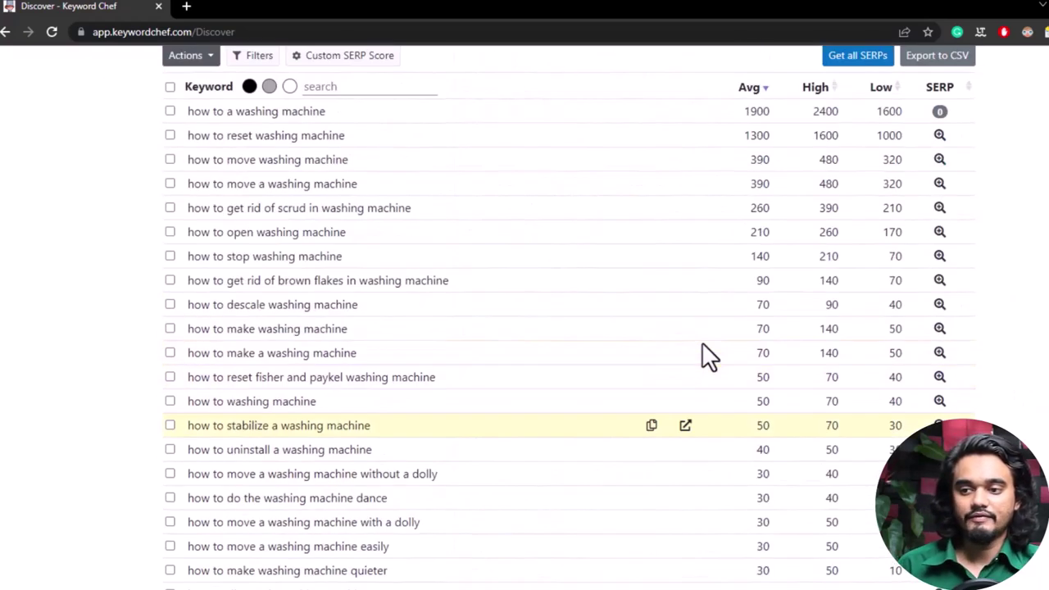
scroll(939, 262, "up", 2)
mouse_move(939, 248)
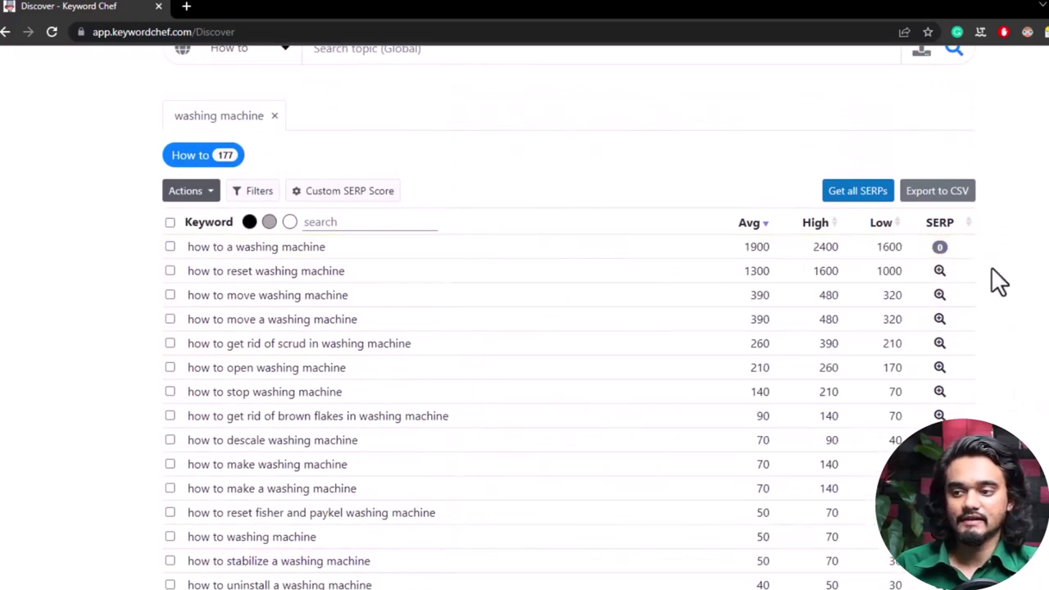
scroll(498, 346, "down", 2)
scroll(593, 367, "up", 2)
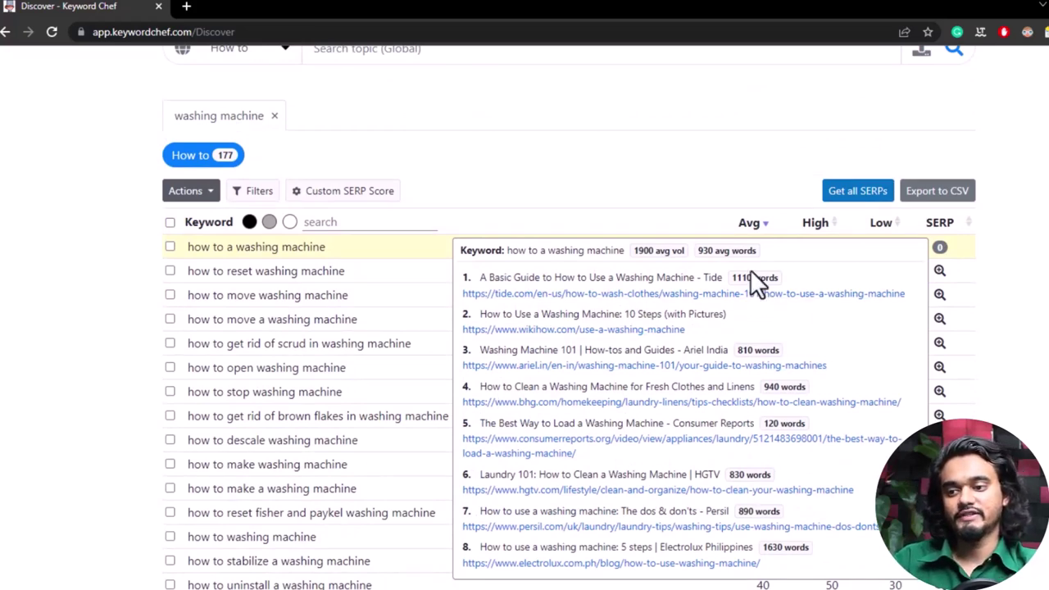
double_click(771, 423)
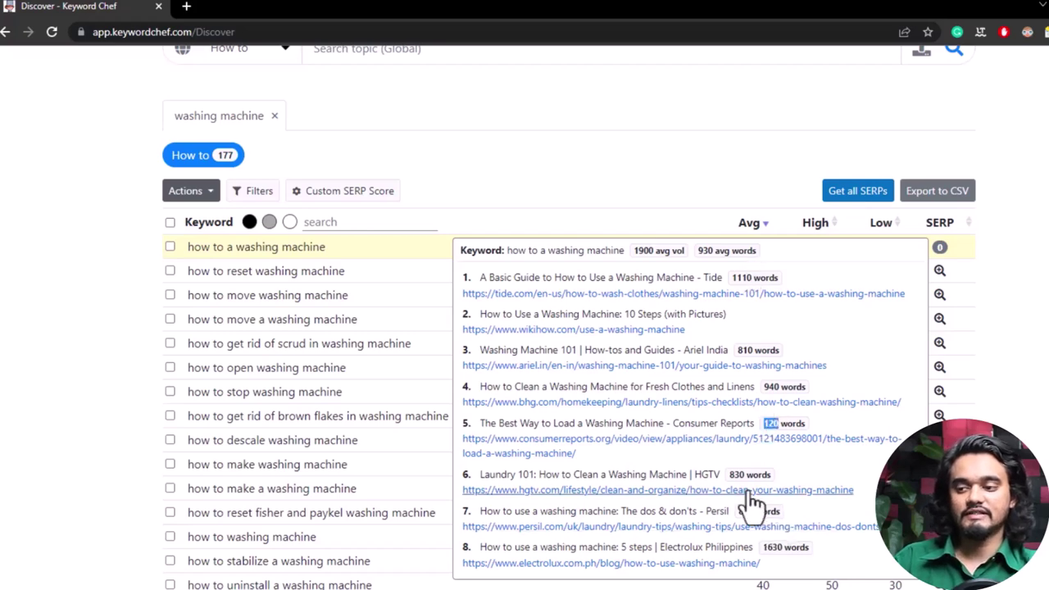
left_click_drag(745, 475, 731, 475)
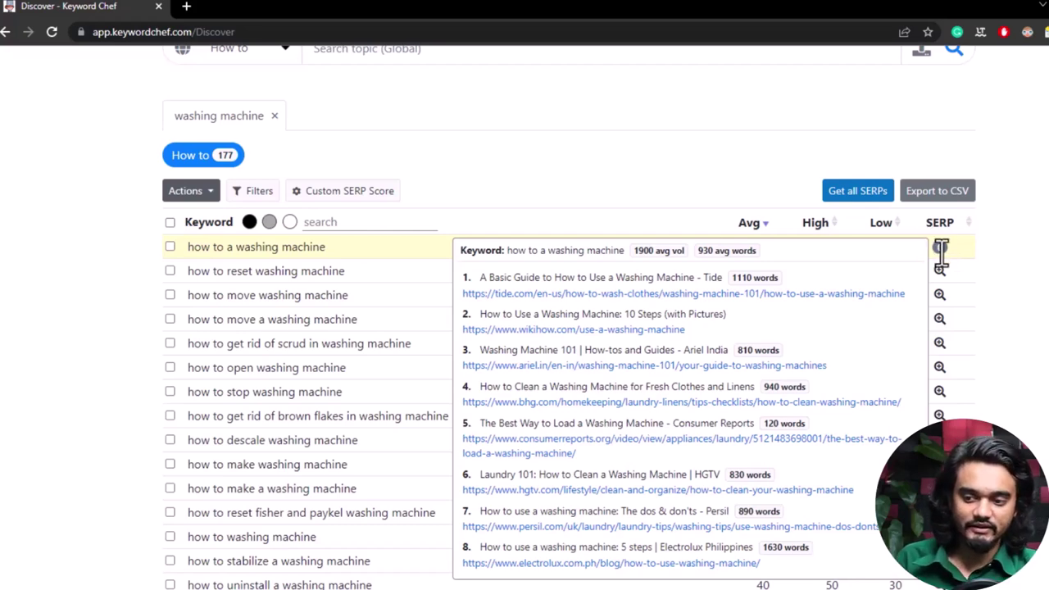
scroll(875, 534, "down", 15)
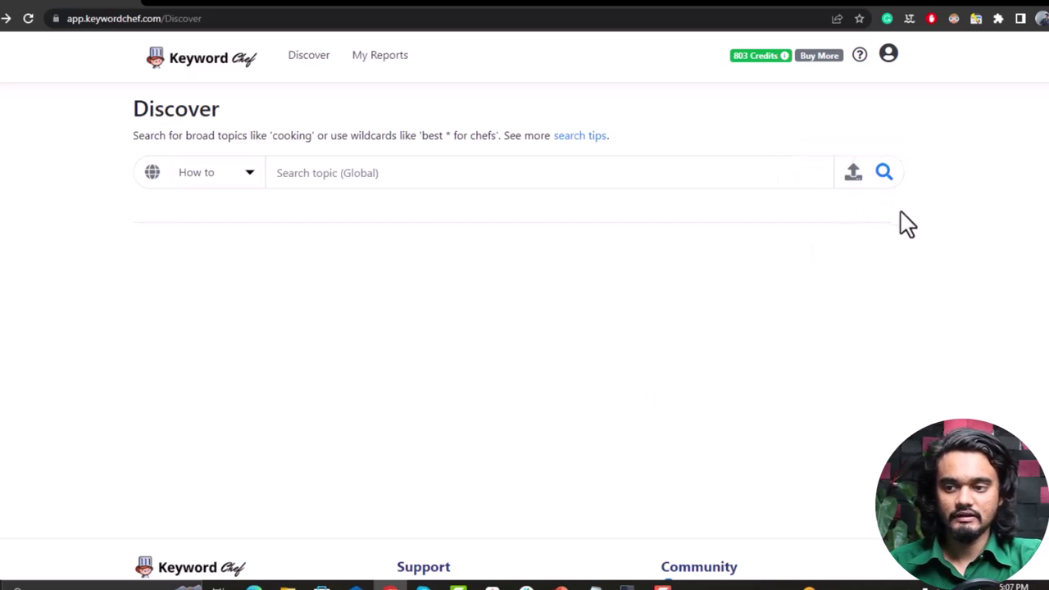
Fill the custom keyword import with the washing machine keyword list from Keywords.txt.
left_click(852, 176)
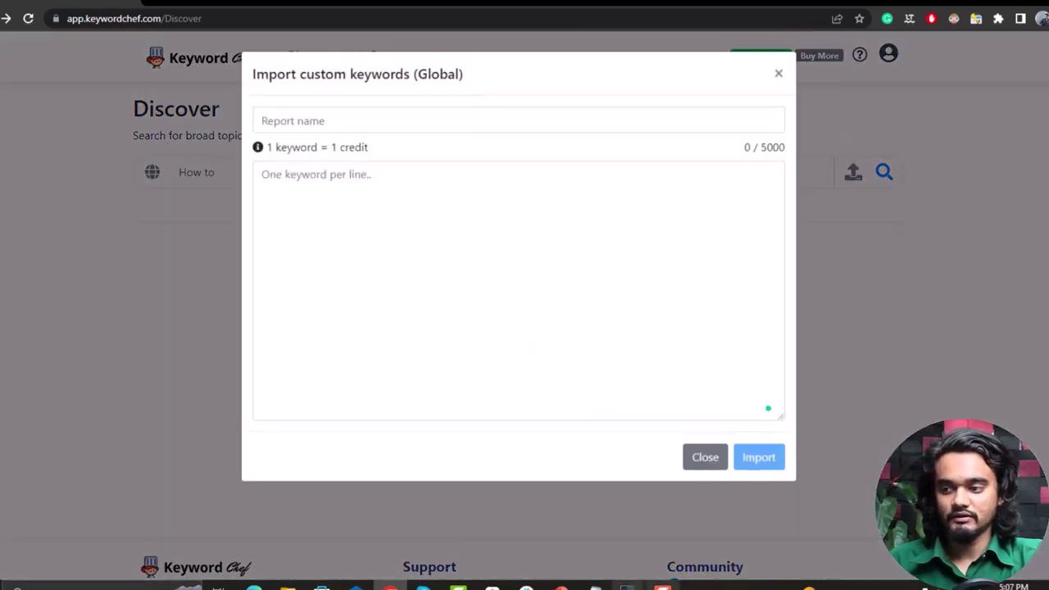
mouse_move(595, 585)
left_click(640, 532)
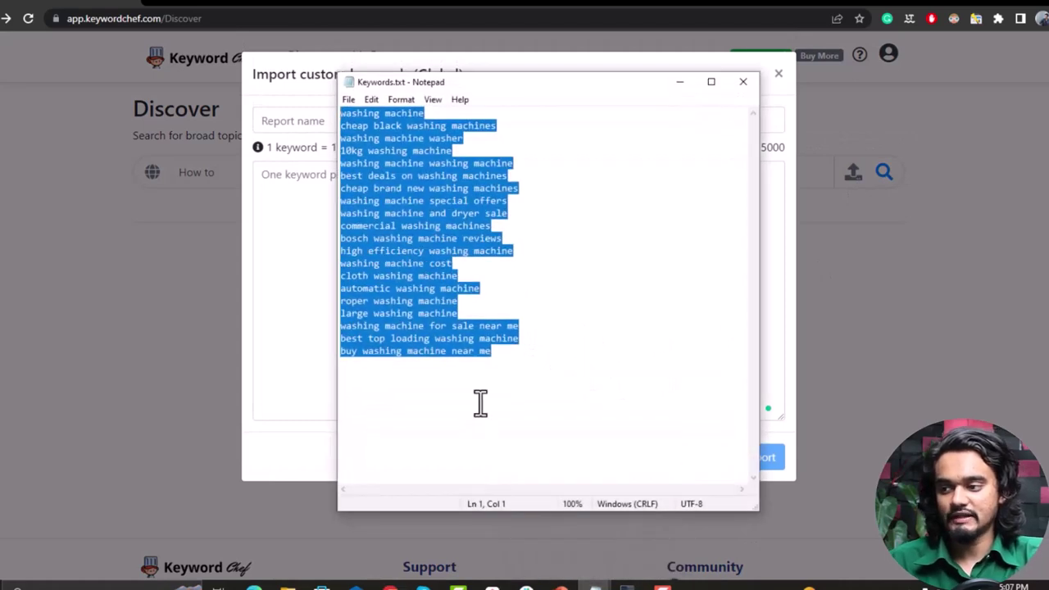
left_click(275, 312)
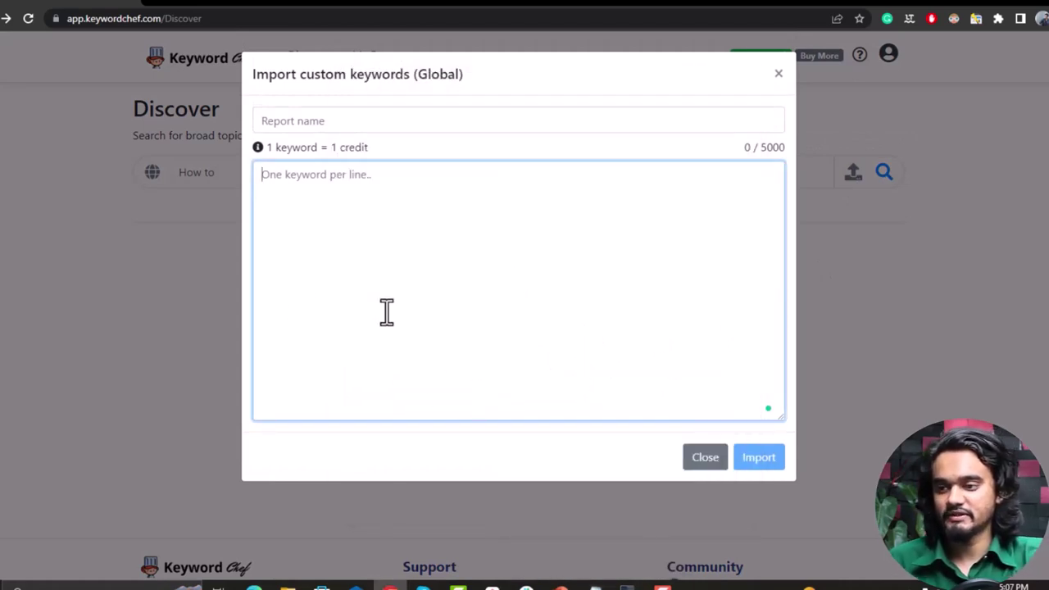
type("washing machine cheap black washing machines washing machine washer 10kg washing machine washing machine washing machine best deals on washing machines cheap brand new washing machines washing machine special offers washing machine and dryer sale commercial washing machines bosch washing machine reviews high efficiency washing machine washing machine cost cloth washing machine automatic washing machine roper washing machine large washing machine washing machine for sale near me best top loading washing machine buy washing machine near me")
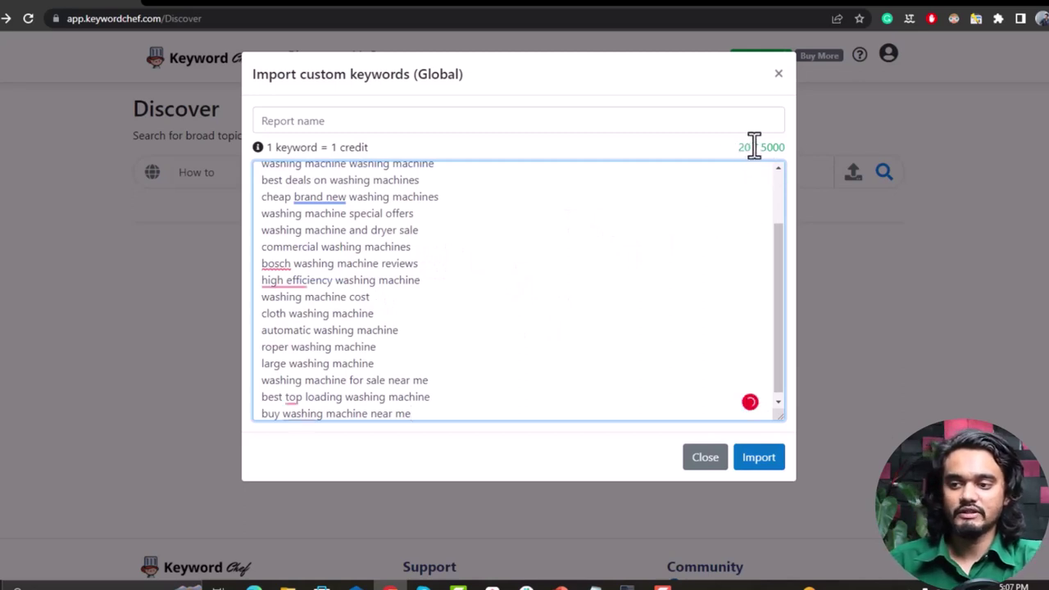
left_click_drag(760, 148, 806, 160)
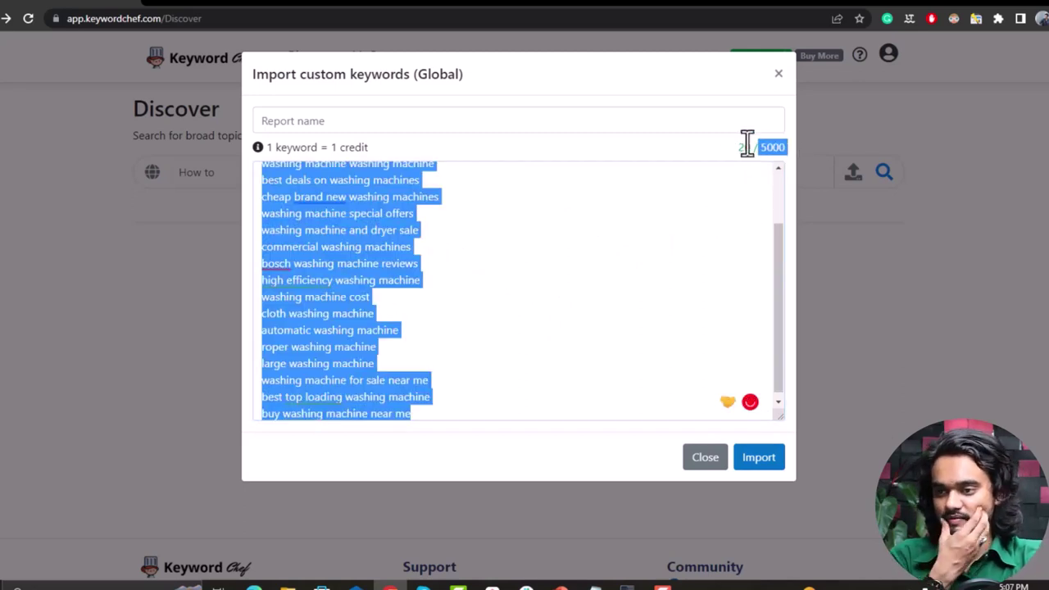
left_click(494, 260)
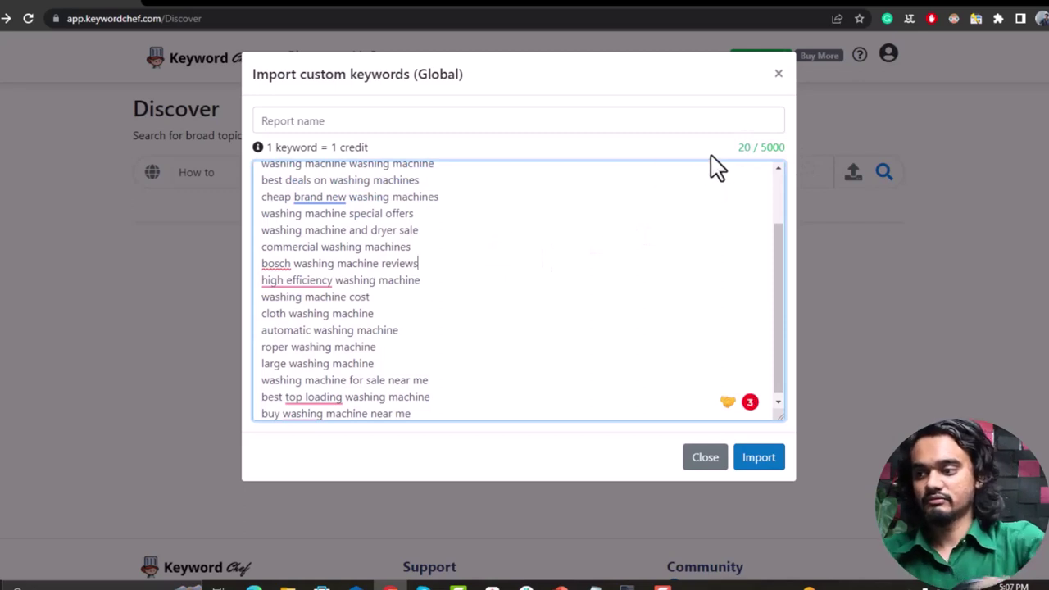
Name the custom report "washing machine" and import the keywords.
left_click(293, 118)
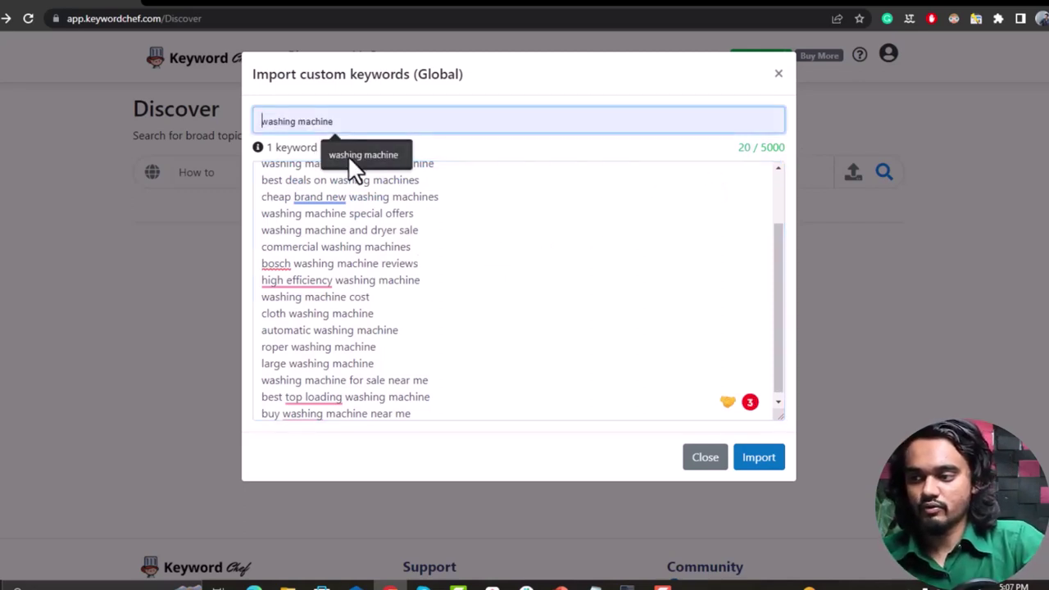
left_click(365, 157)
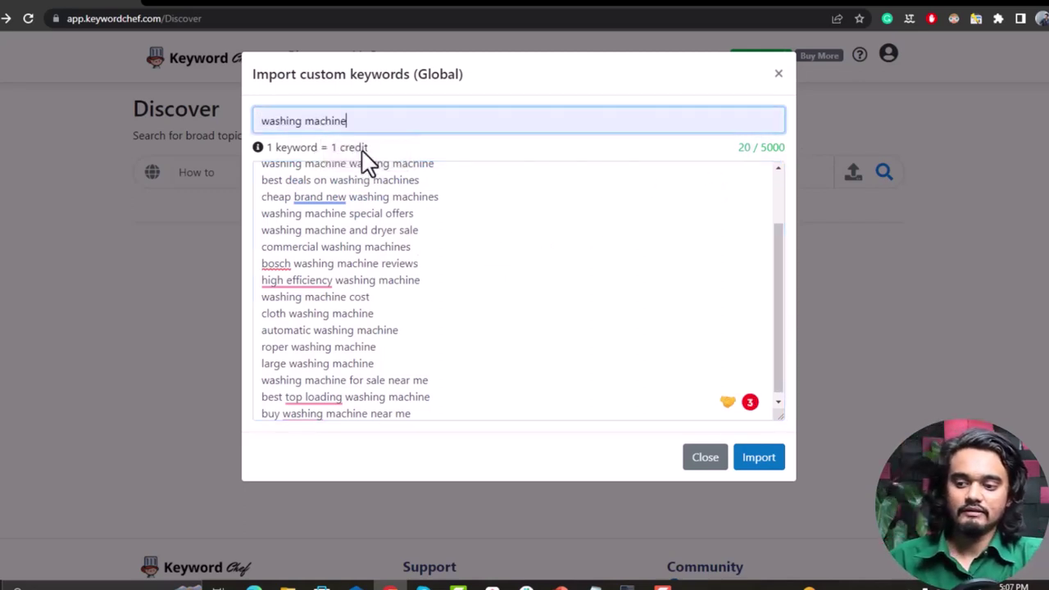
left_click(756, 459)
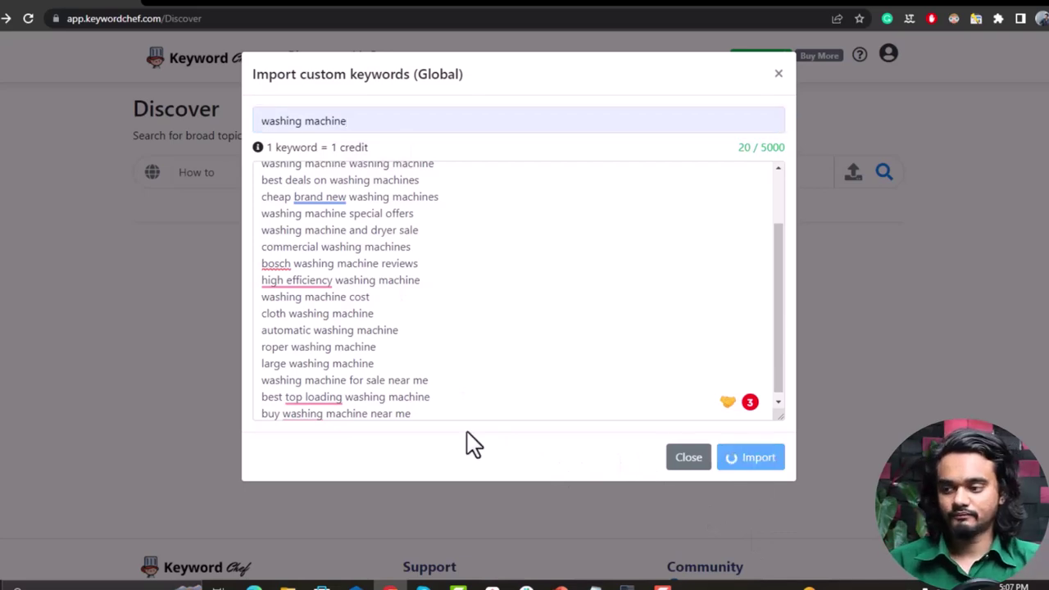
Look over the imported keywords' search volumes and get the SERP score for "buy washing machine near me".
scroll(471, 410, "down", 3)
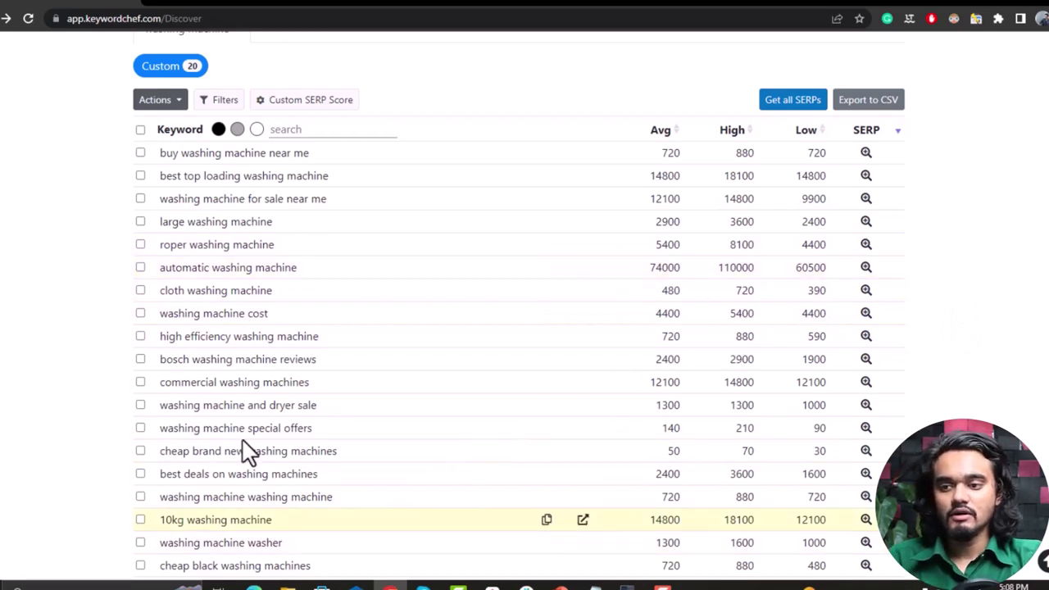
scroll(758, 406, "up", 1)
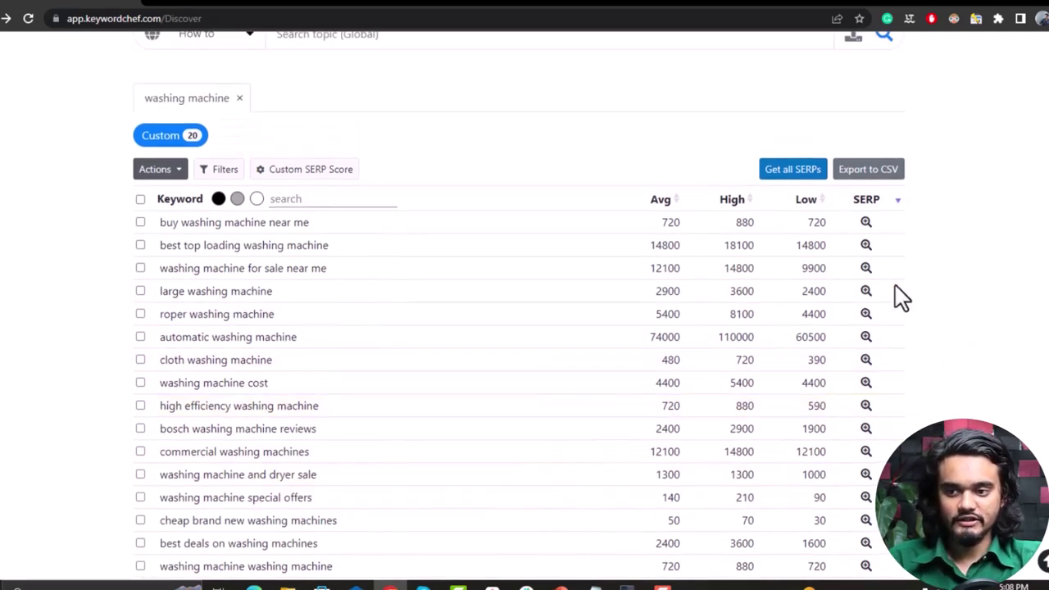
left_click(866, 222)
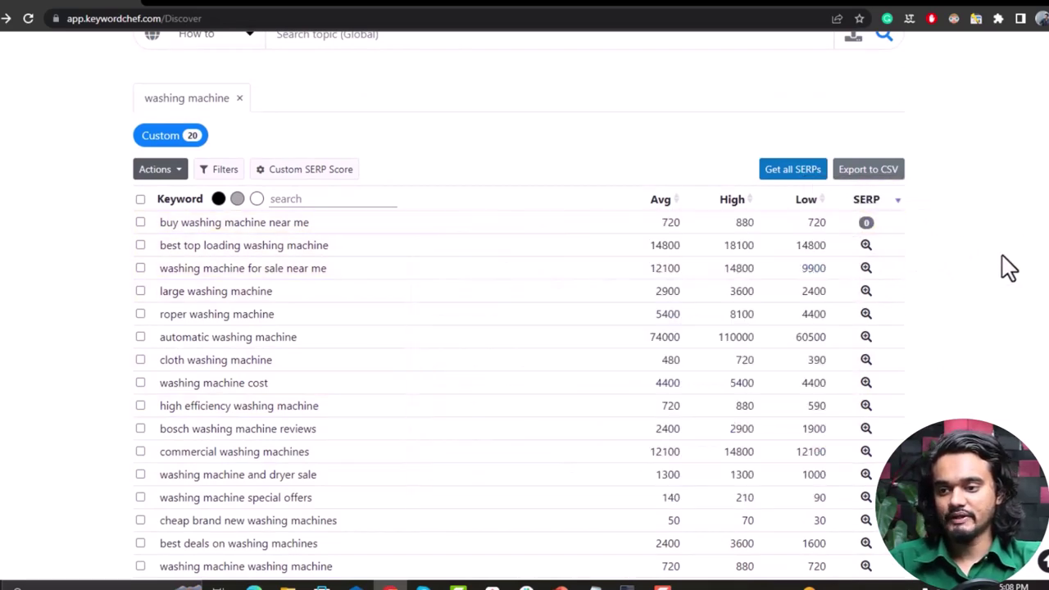
Get the SERP scores from "roper washing machine" through "commercial washing machines" and view the ranking pages for "high efficiency washing machine".
mouse_move(848, 233)
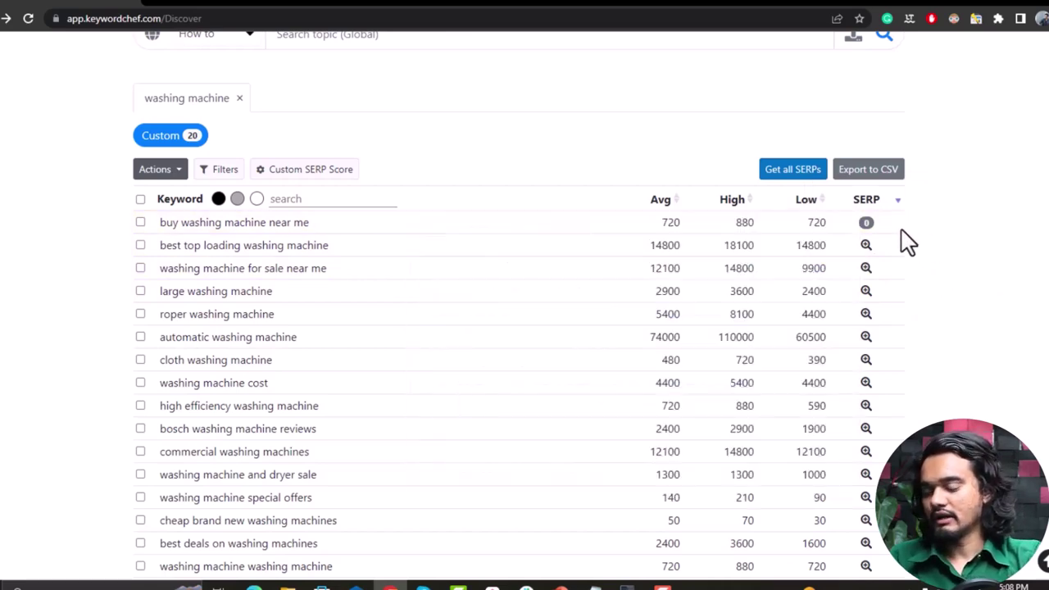
left_click(865, 314)
left_click(866, 360)
left_click(866, 336)
left_click(866, 382)
left_click(866, 406)
left_click(866, 428)
left_click(866, 451)
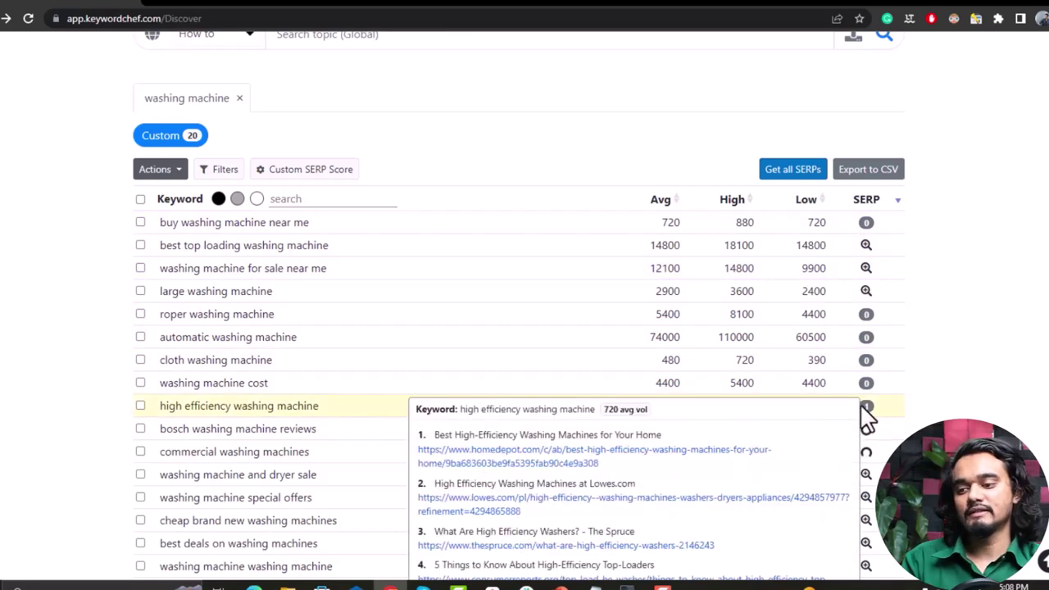
mouse_move(888, 416)
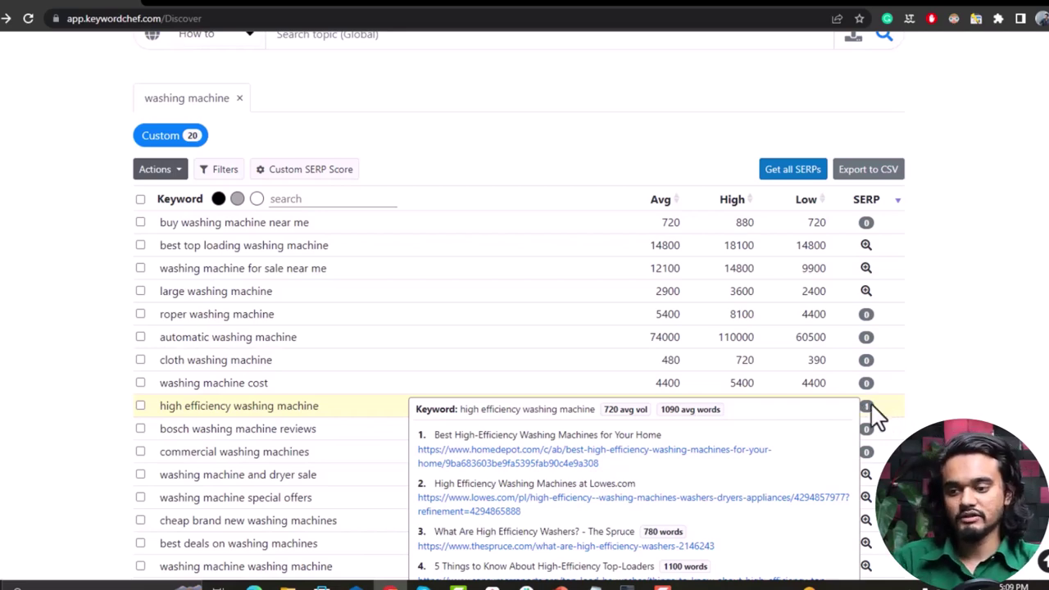
scroll(791, 421, "down", 3)
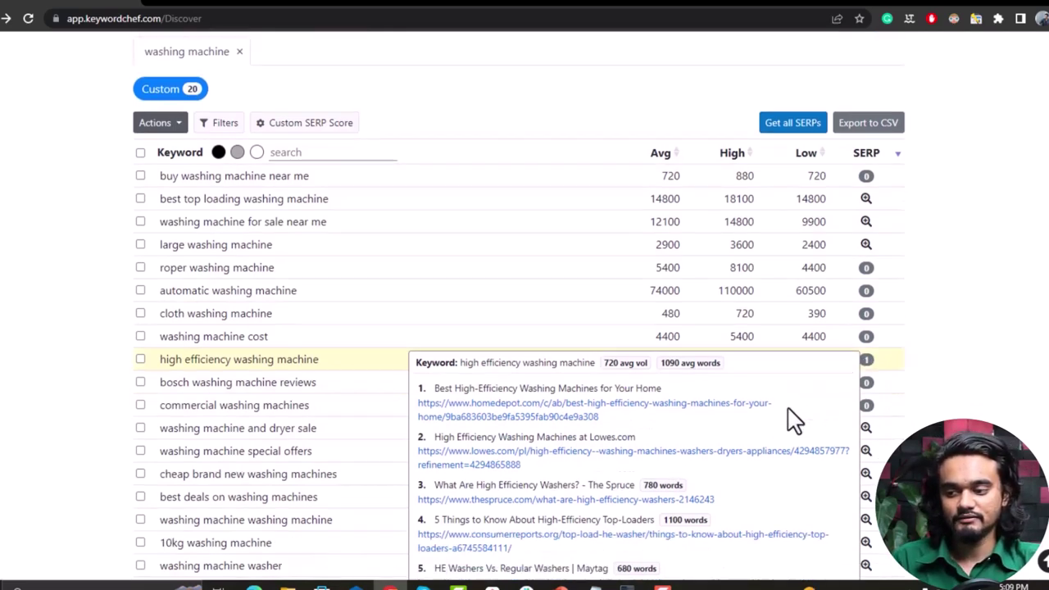
Select the keyword "high efficiency washing machine" in the imported list.
scroll(511, 443, "down", 1)
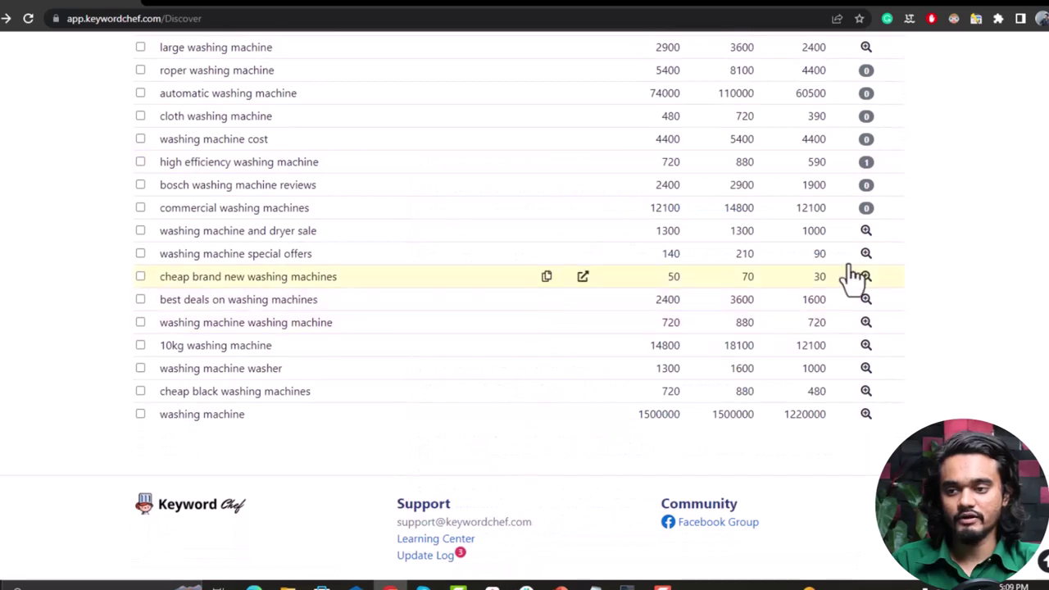
mouse_move(862, 164)
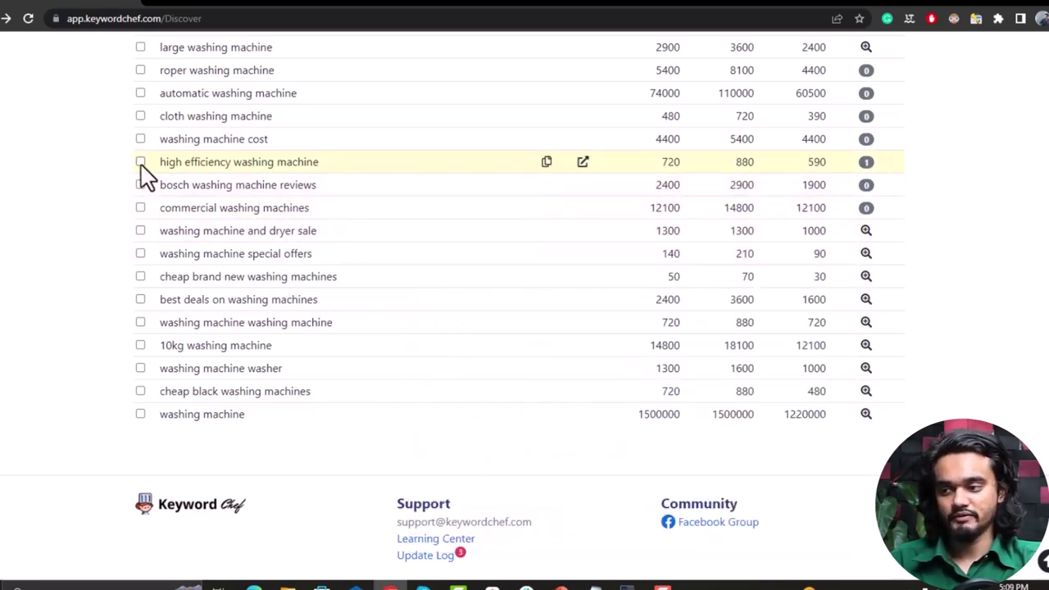
left_click(140, 163)
scroll(581, 333, "up", 3)
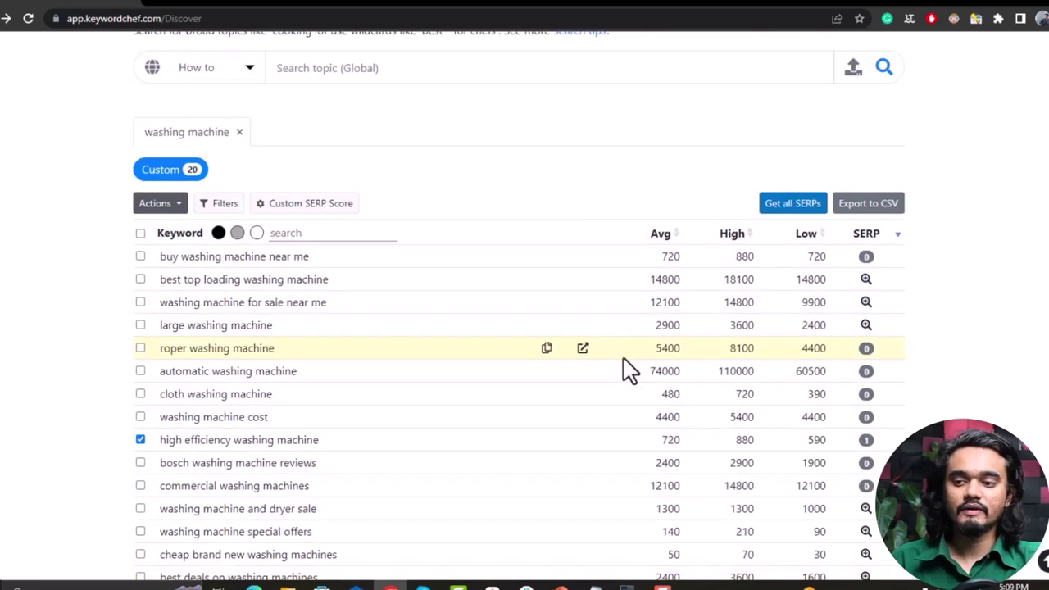
Examine the word counts of the ranking pages for the scored keywords, including "roper washing machine", "bosch washing machine reviews" and "high efficiency washing machine".
mouse_move(856, 278)
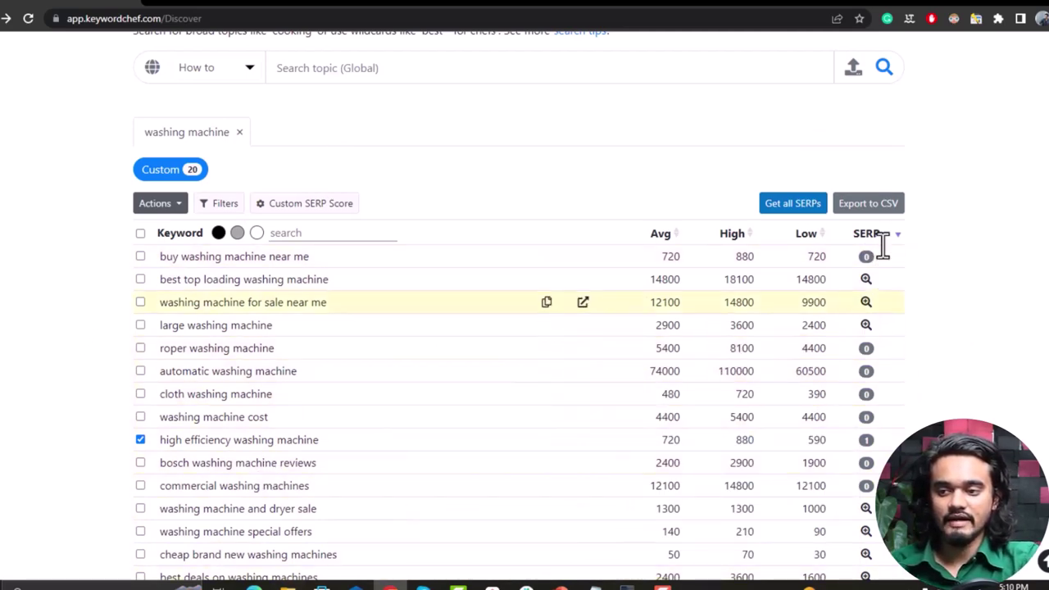
mouse_move(856, 259)
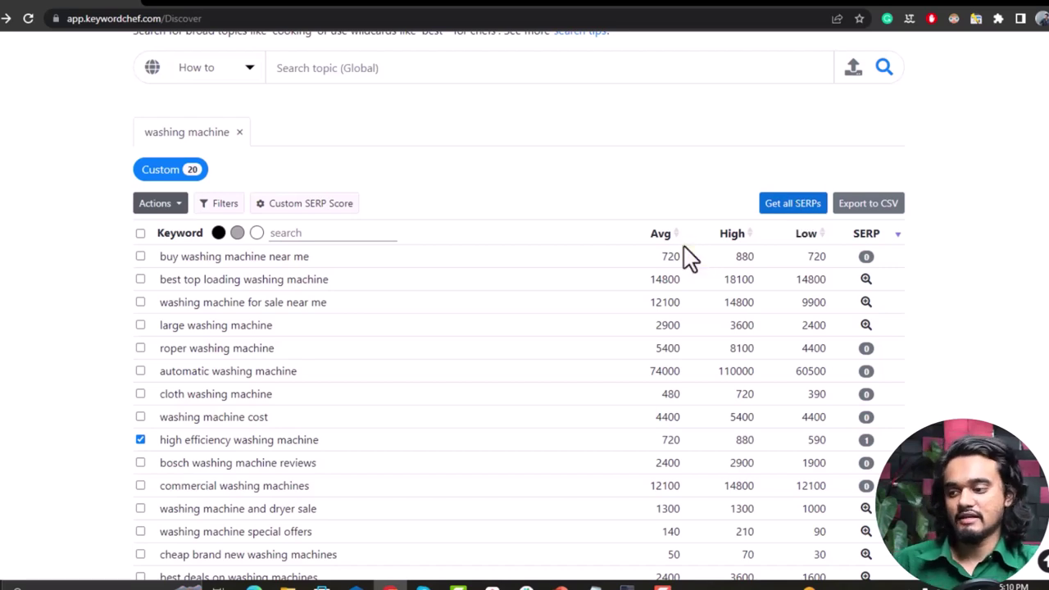
scroll(686, 257, "up", 2)
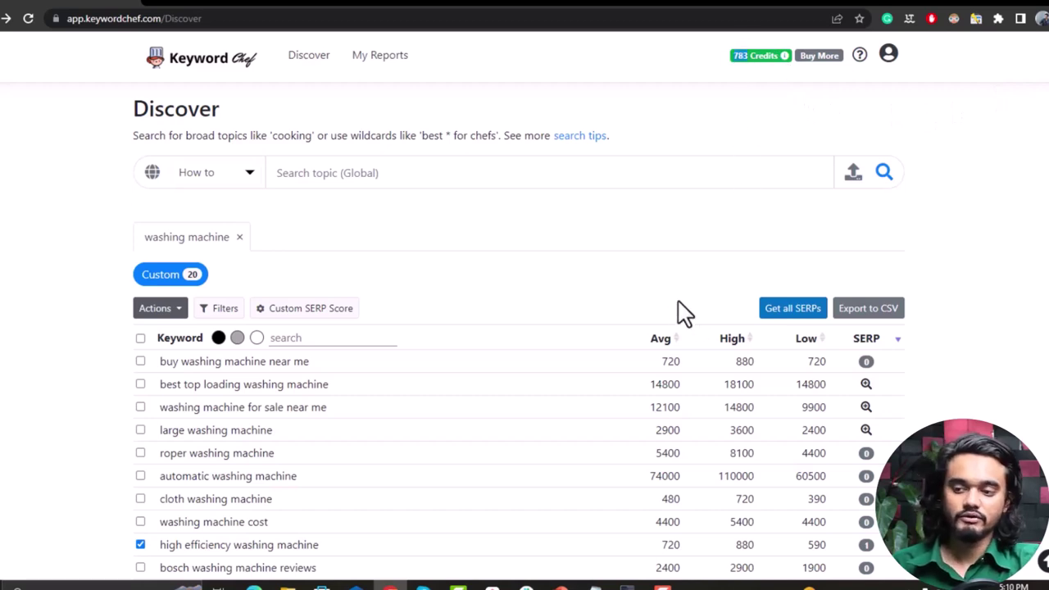
scroll(671, 300, "down", 3)
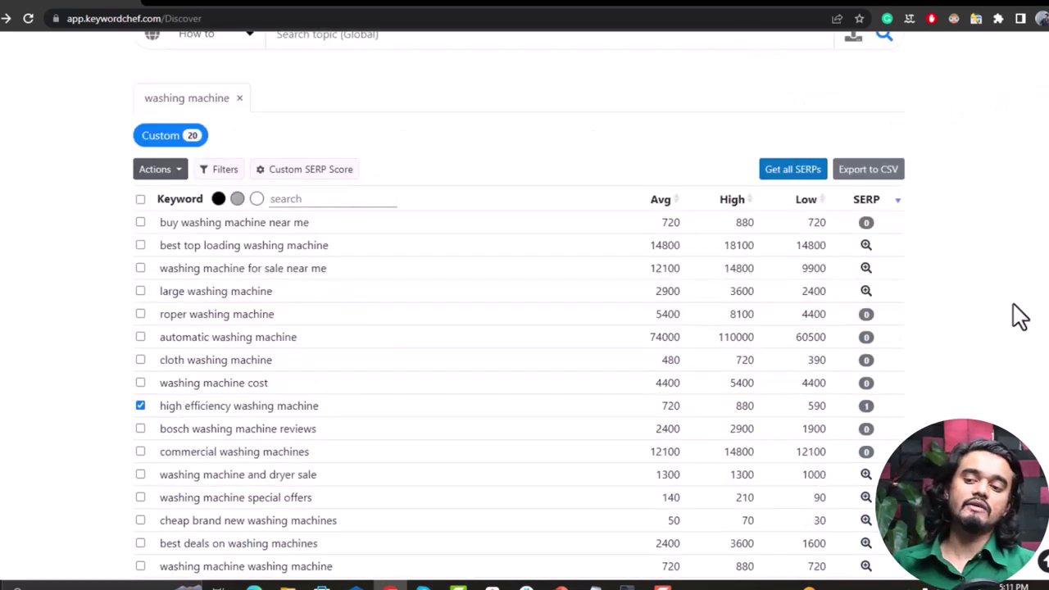
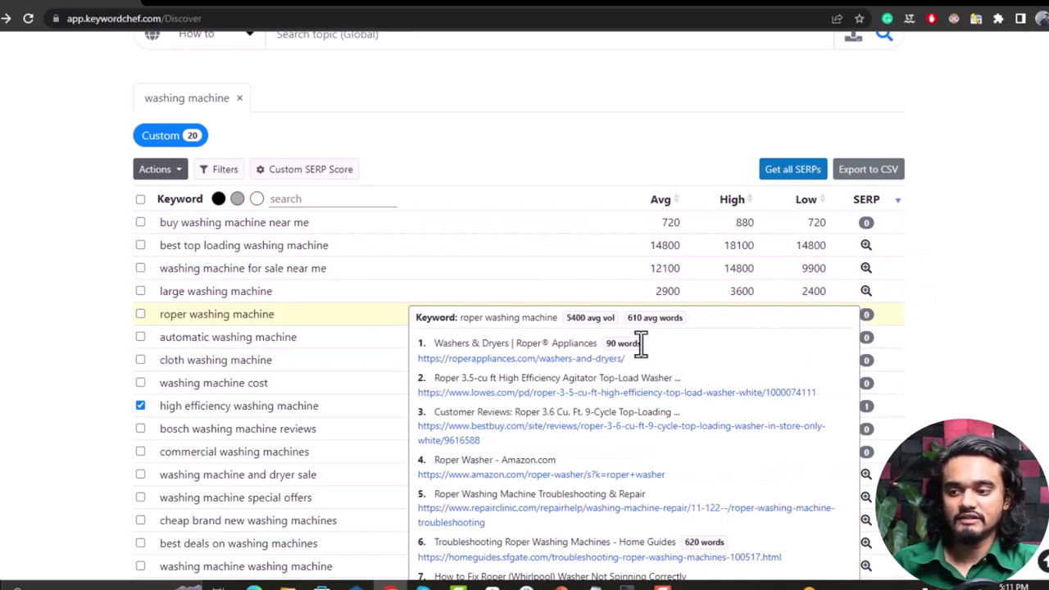
left_click_drag(640, 342, 610, 342)
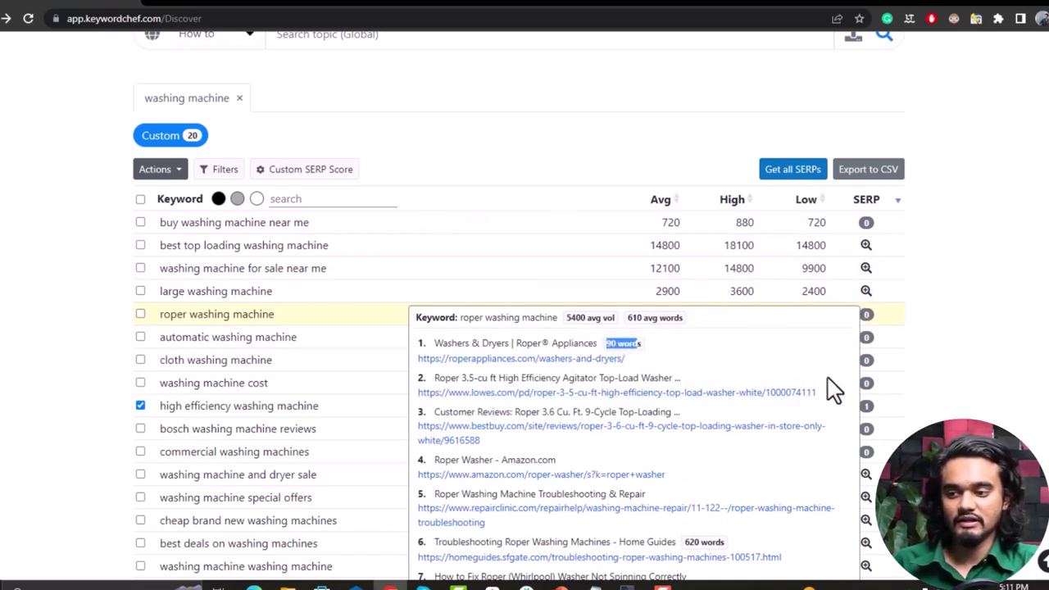
mouse_move(869, 361)
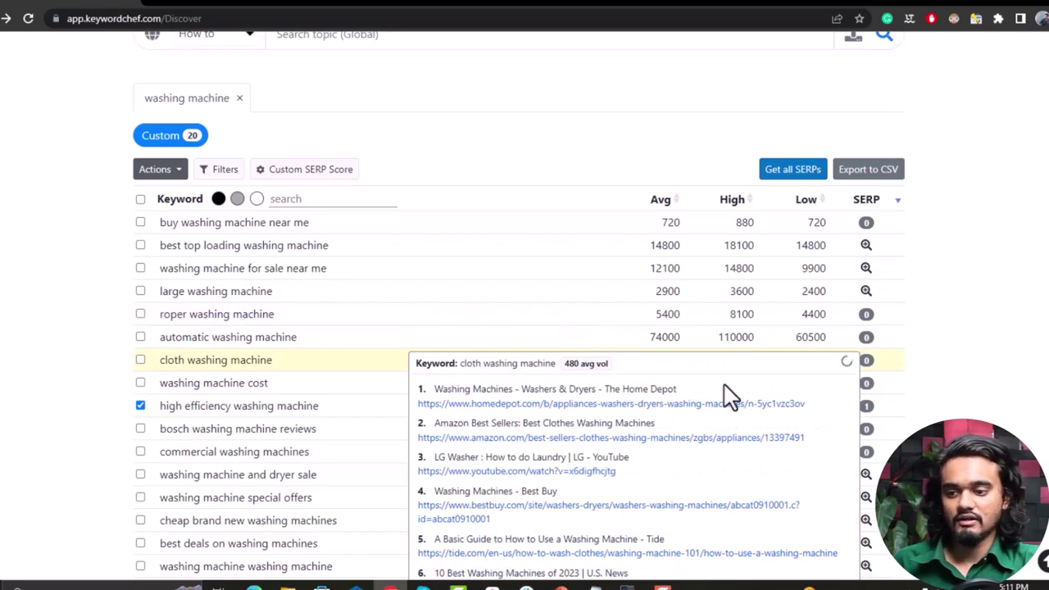
mouse_move(873, 390)
scroll(874, 401, "down", 3)
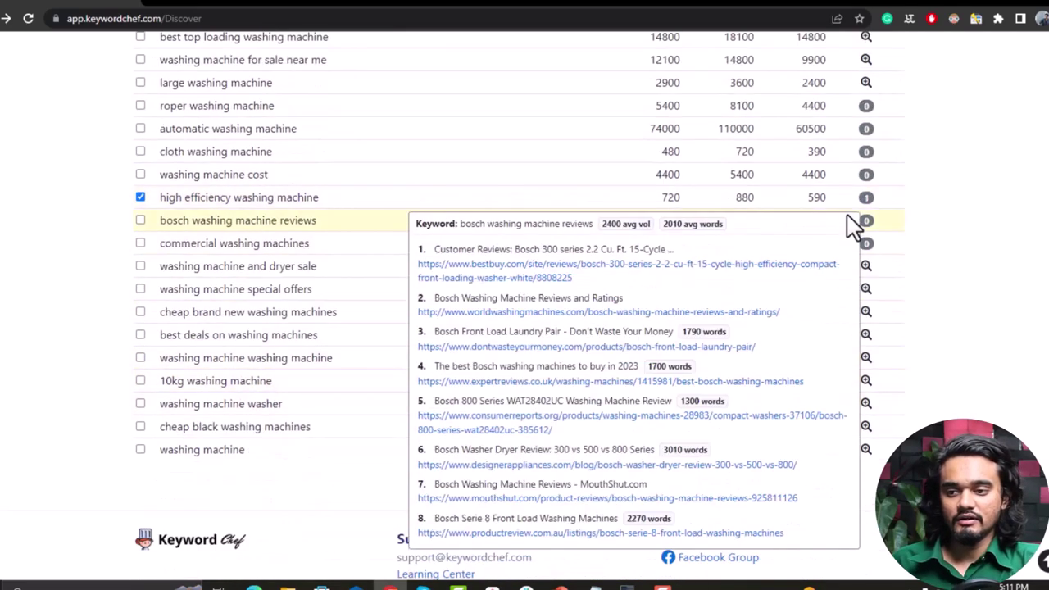
mouse_move(871, 199)
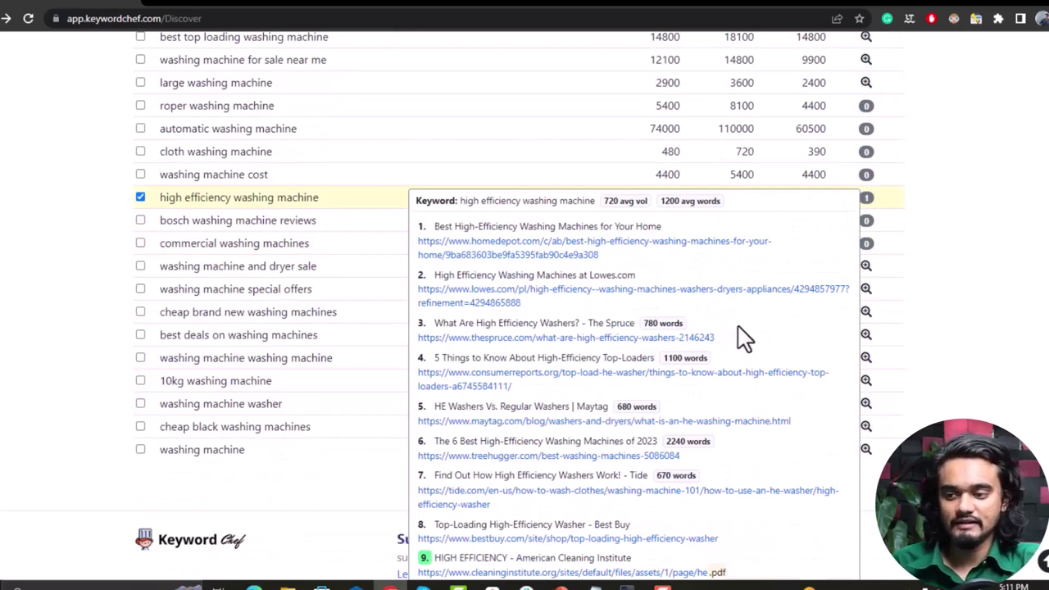
double_click(655, 324)
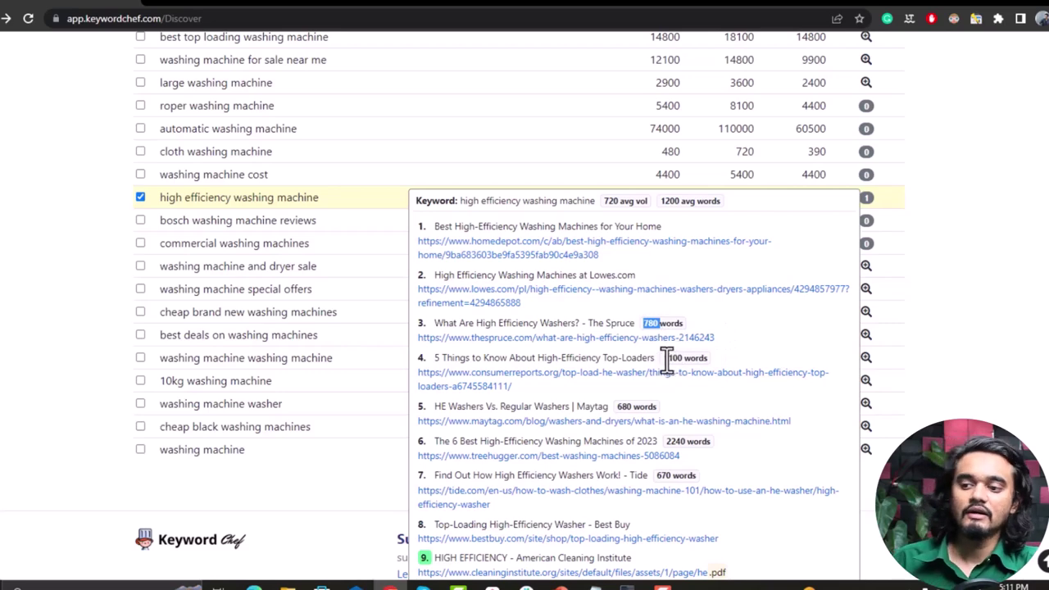
left_click_drag(667, 358, 701, 358)
left_click(762, 363)
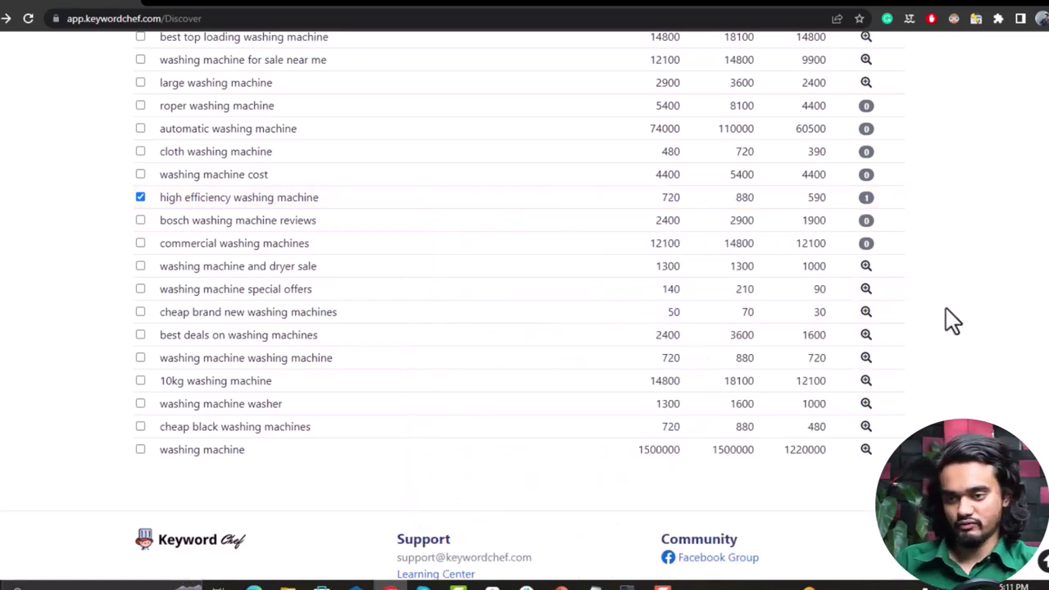
Try to get the SERP scores of all listed keywords at once and dismiss the upgrade offer.
scroll(952, 321, "up", 2)
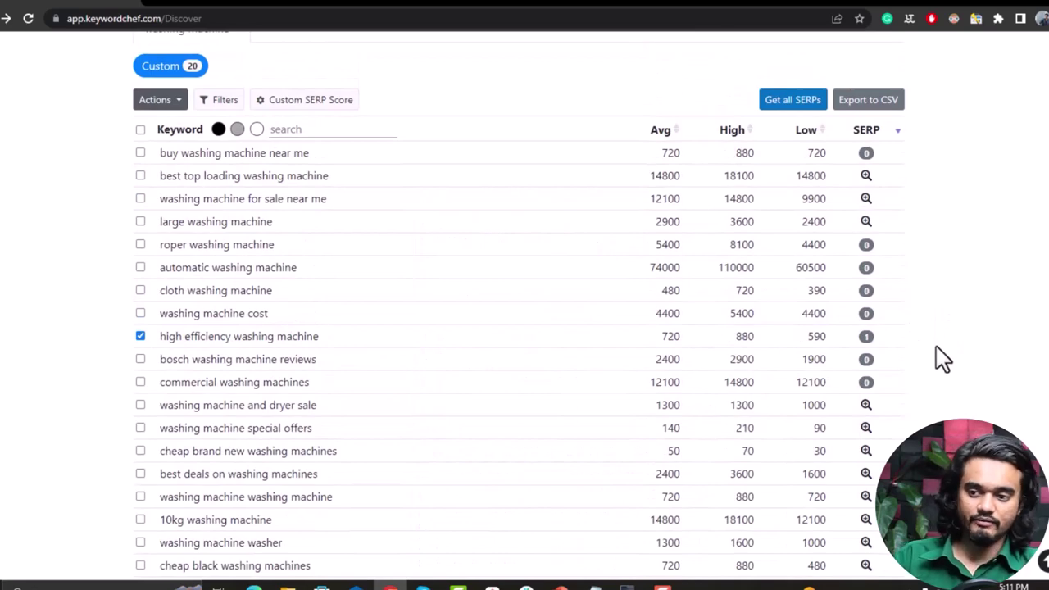
scroll(942, 356, "up", 2)
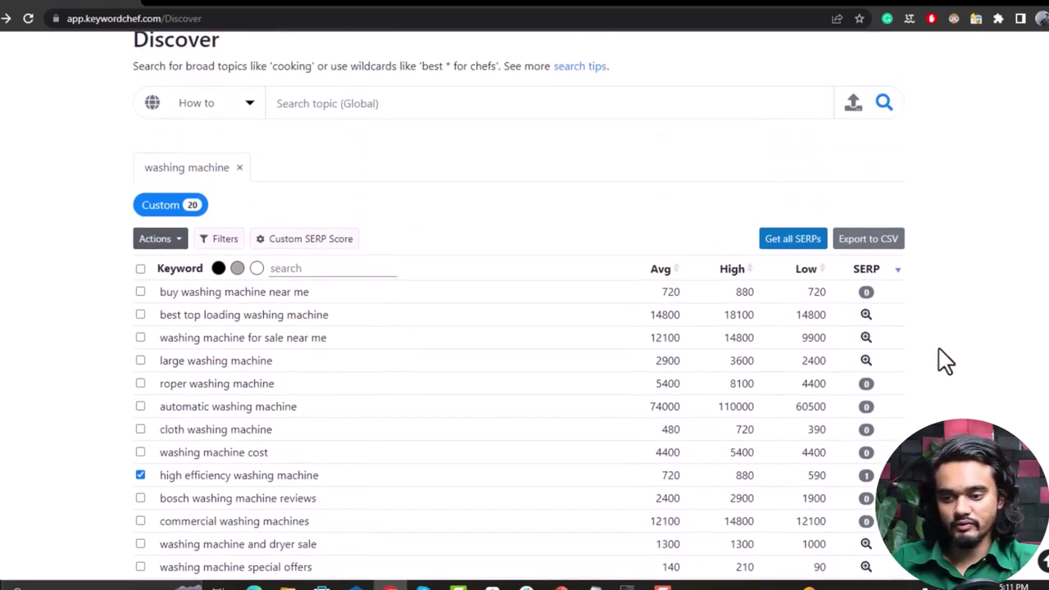
scroll(368, 370, "down", 1)
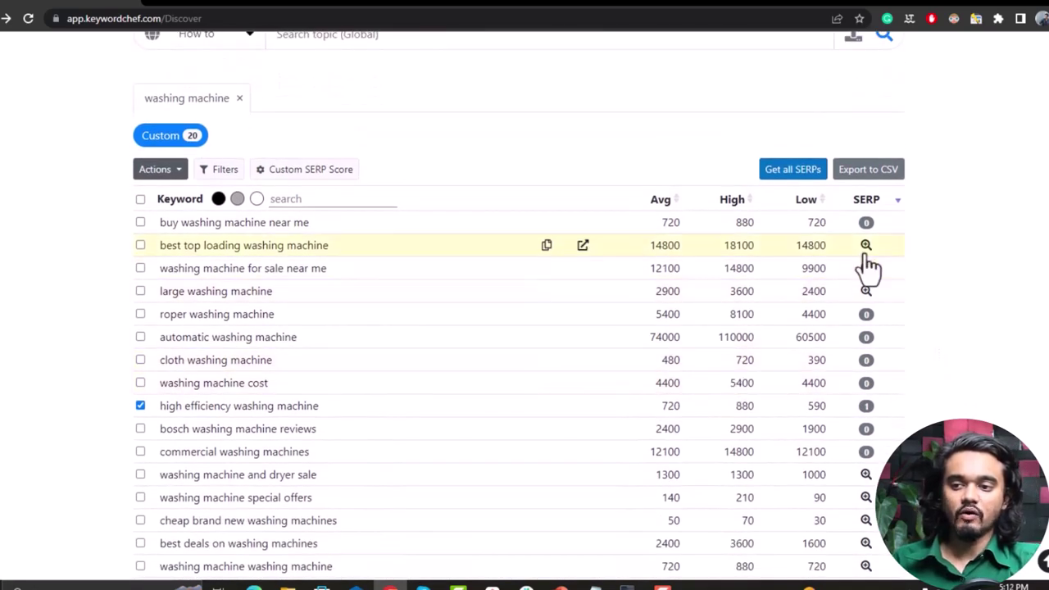
scroll(980, 391, "down", 2)
scroll(975, 382, "up", 2)
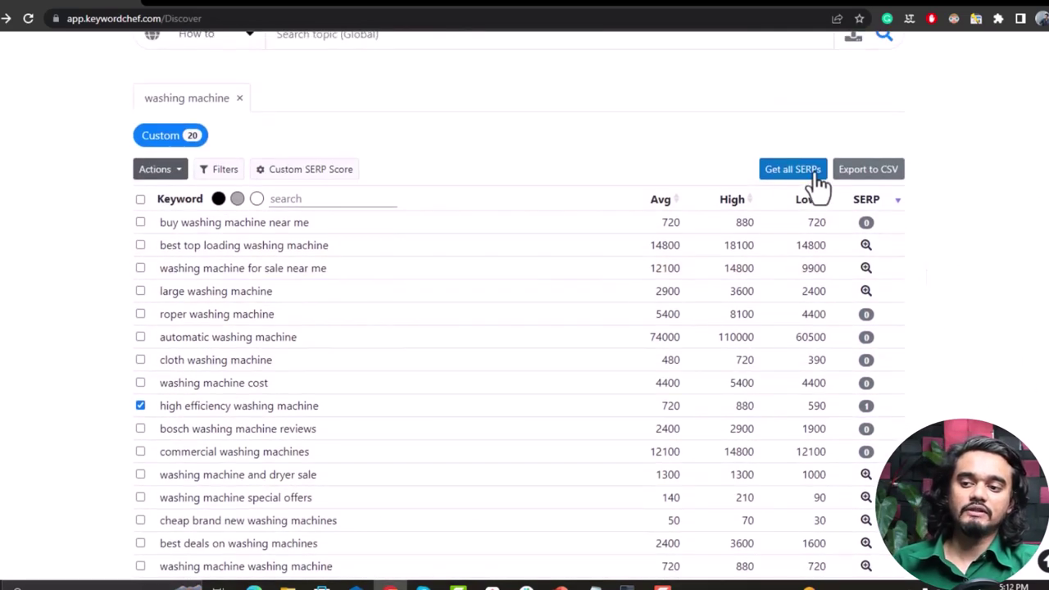
left_click(805, 170)
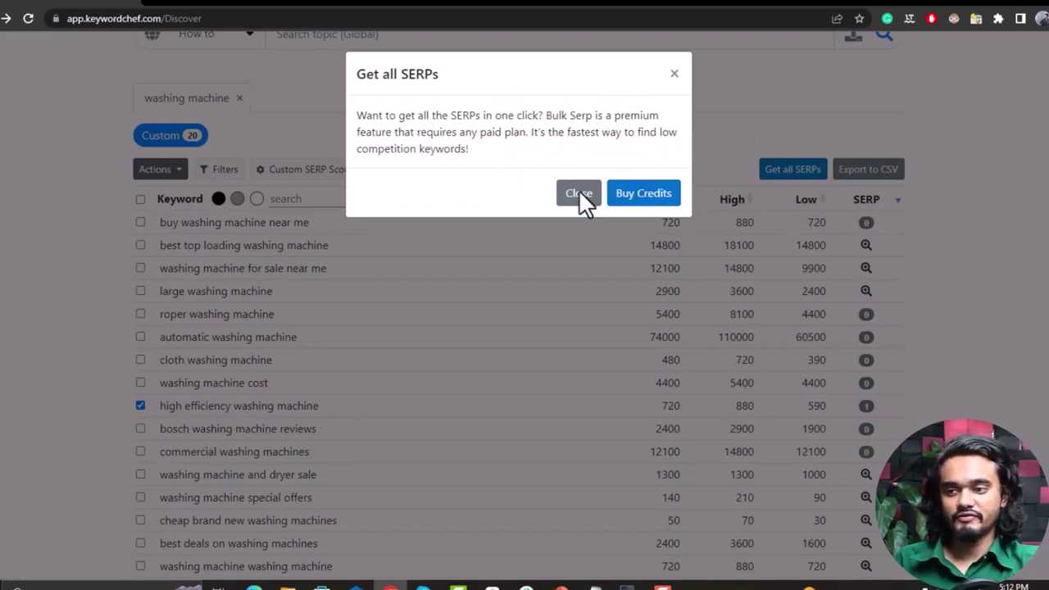
left_click(675, 73)
scroll(847, 200, "up", 2)
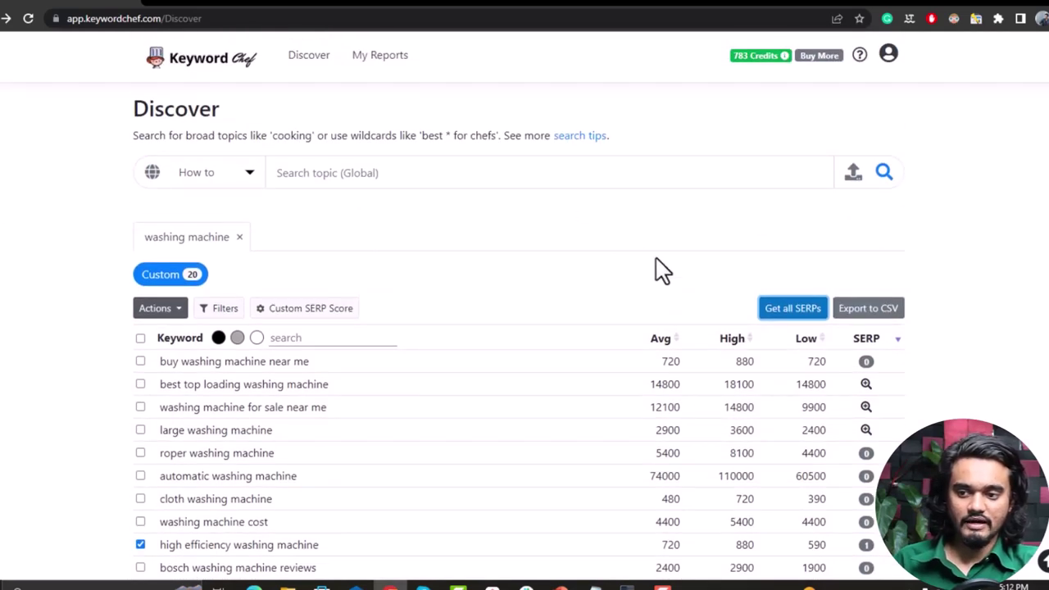
Try to get the SERP scores individually for the remaining unscored keywords, starting with "best top loading washing machine".
scroll(955, 362, "down", 2)
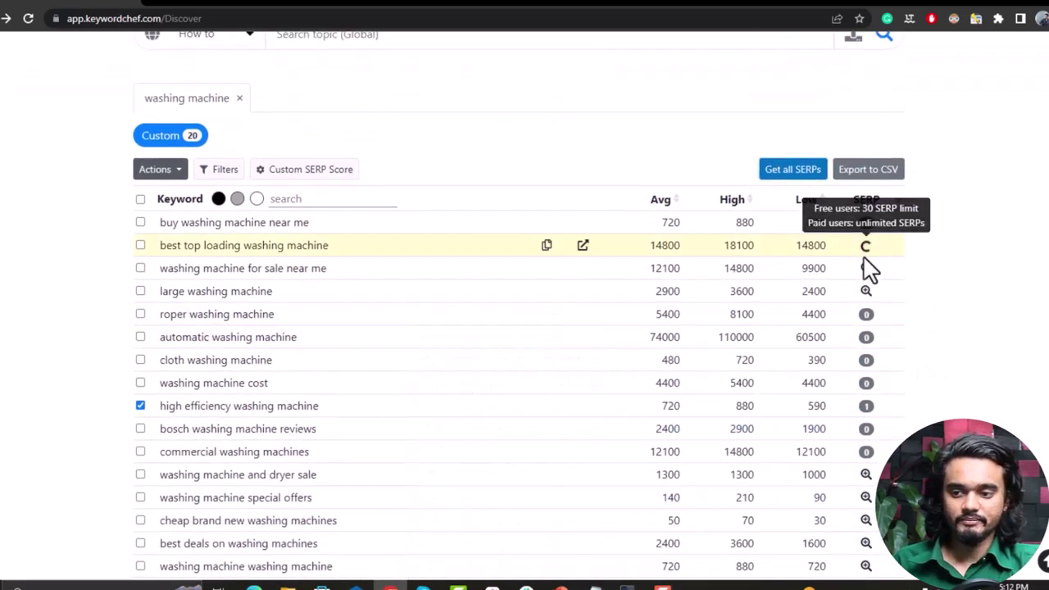
left_click(866, 267)
left_click(866, 291)
scroll(876, 327, "down", 2)
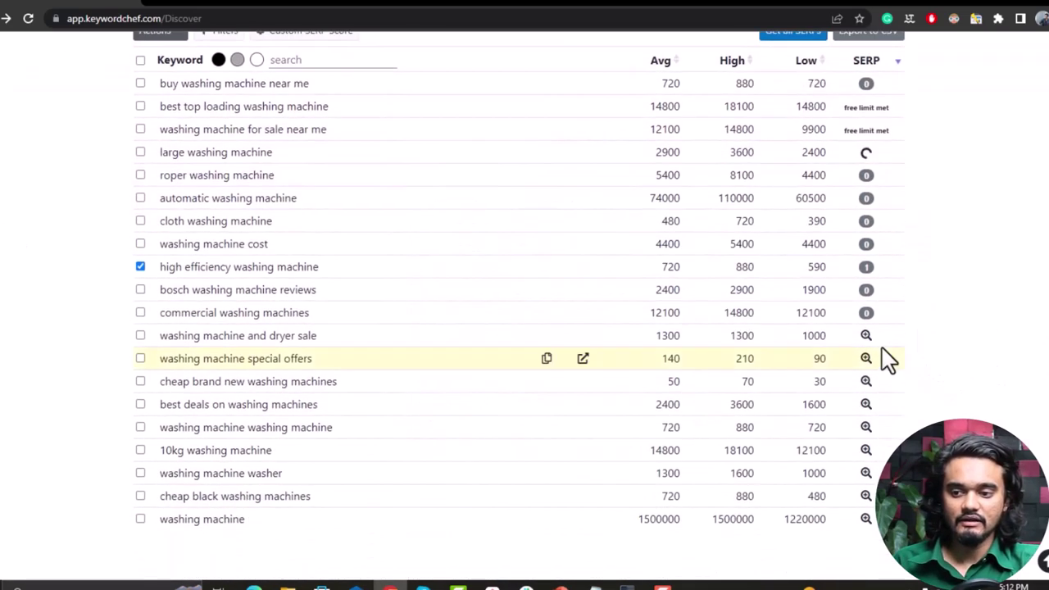
left_click(866, 335)
left_click(865, 358)
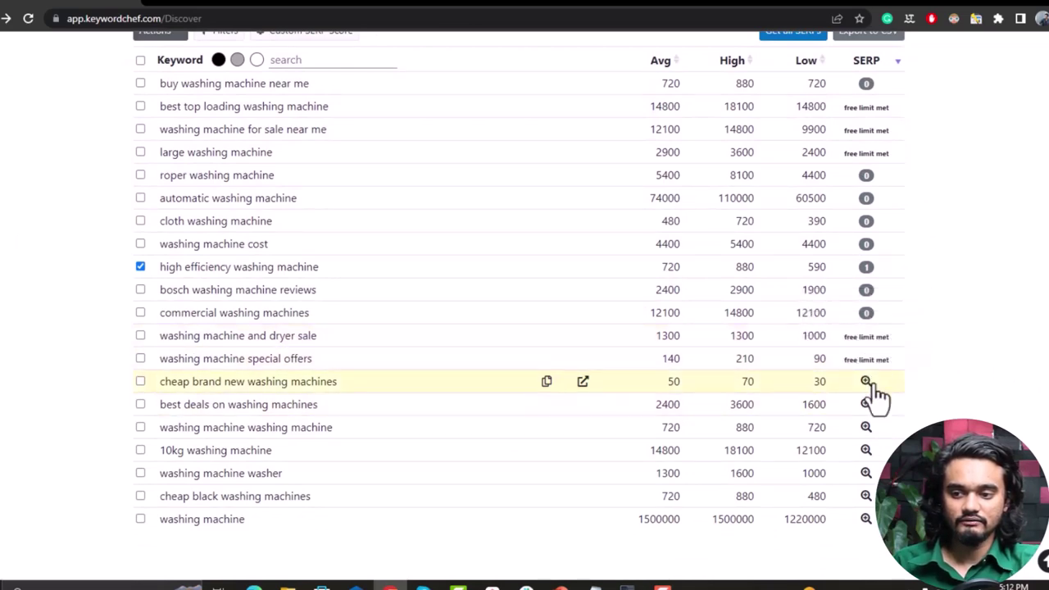
left_click(866, 381)
left_click(866, 404)
left_click(866, 426)
scroll(885, 450, "down", 2)
scroll(885, 442, "up", 4)
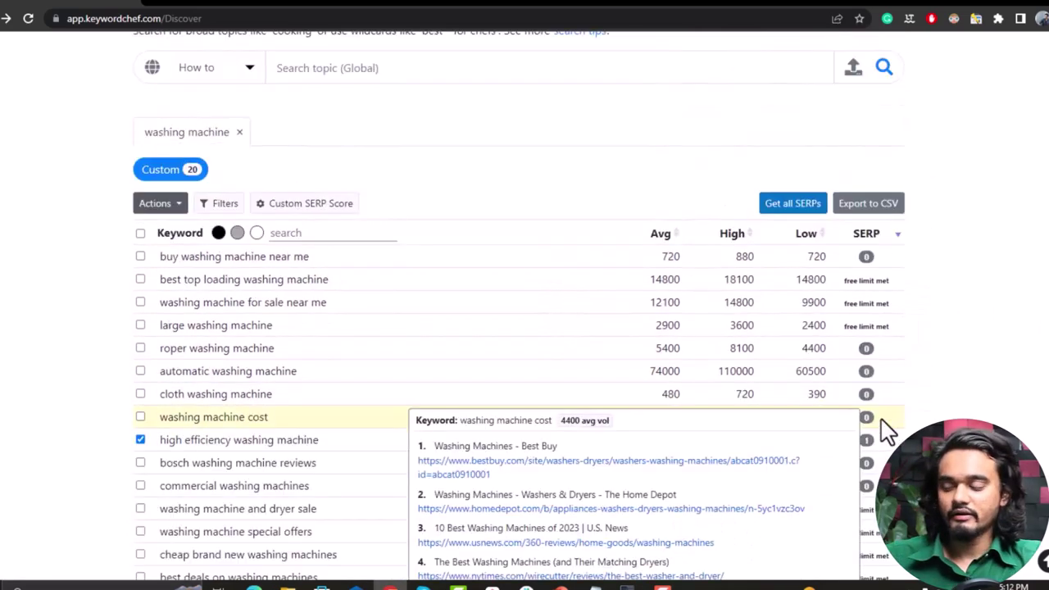
Filter the keyword list to a minimum average volume of 12000.
mouse_move(864, 412)
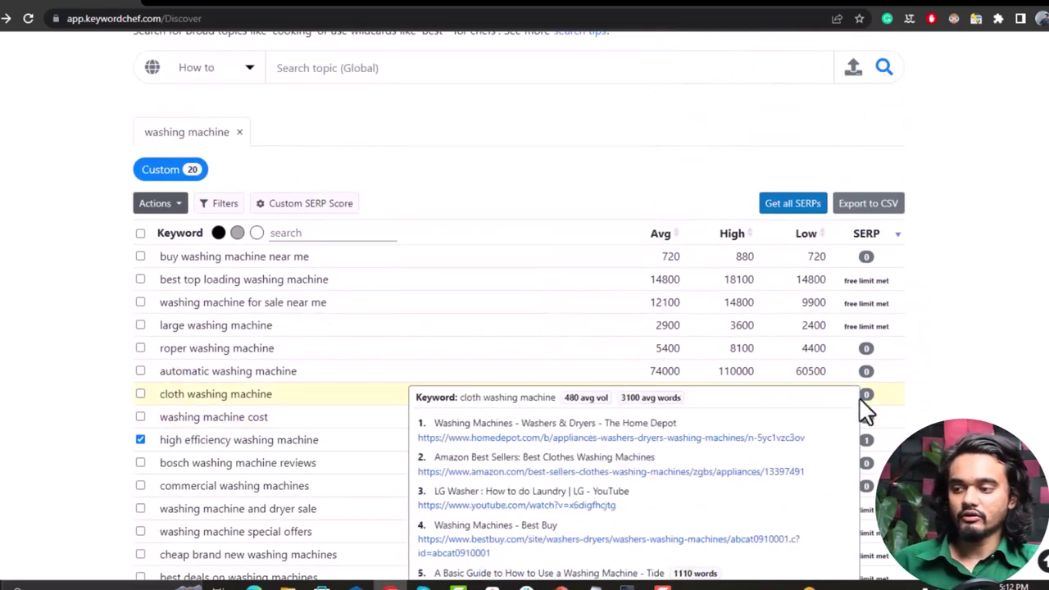
left_click(221, 205)
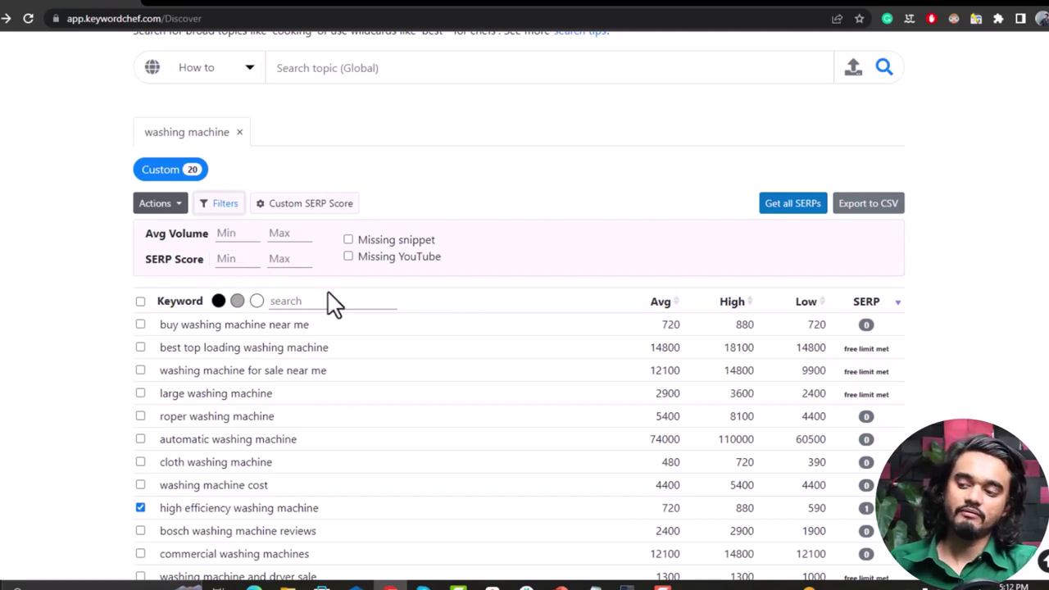
left_click(244, 235)
type("12000")
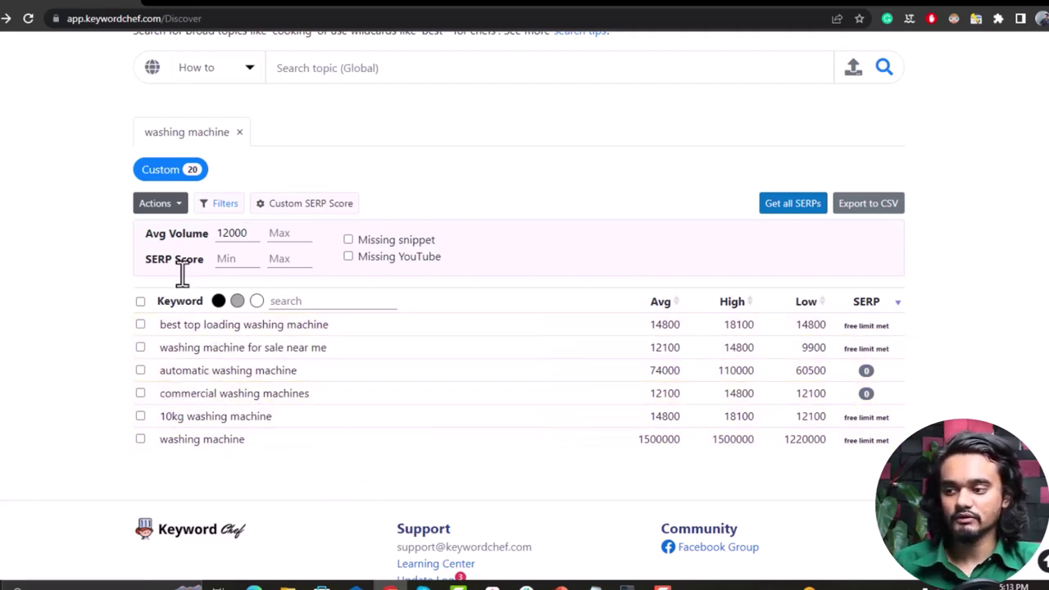
Clear the minimum average volume filter and hide the filter options.
left_click_drag(248, 233, 105, 287)
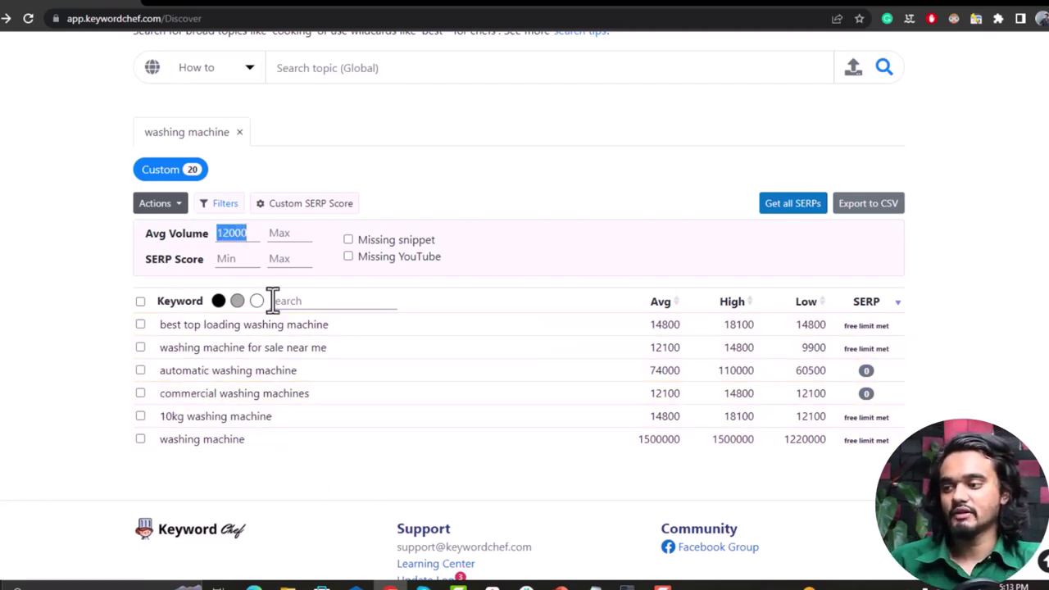
key("BackSpace")
left_click(225, 203)
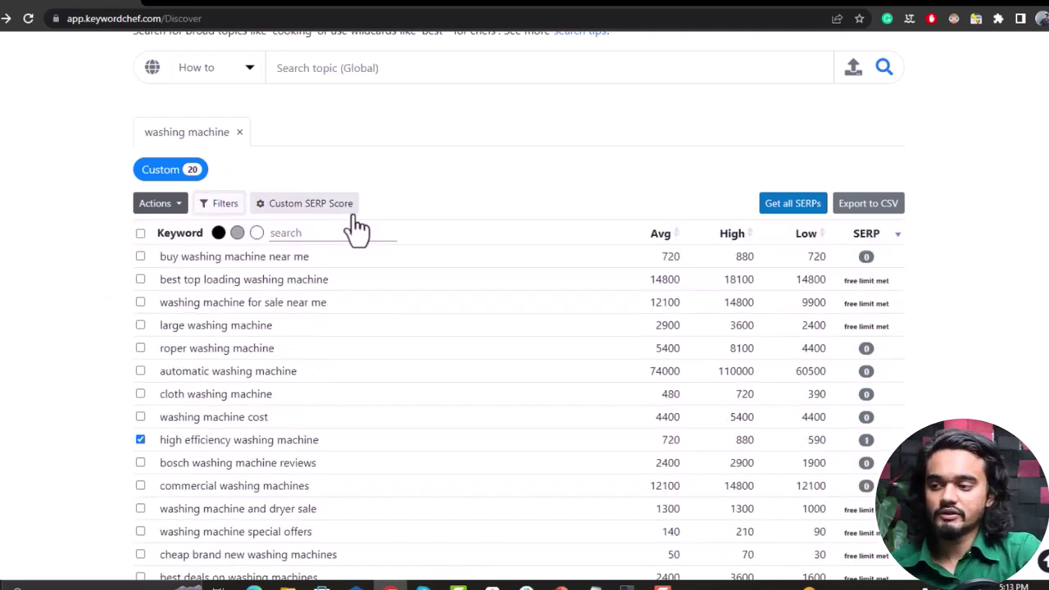
Review the weak-site types in the Custom SERP Score settings and set the ranking action for My Sites to "Hide keyword".
left_click(305, 205)
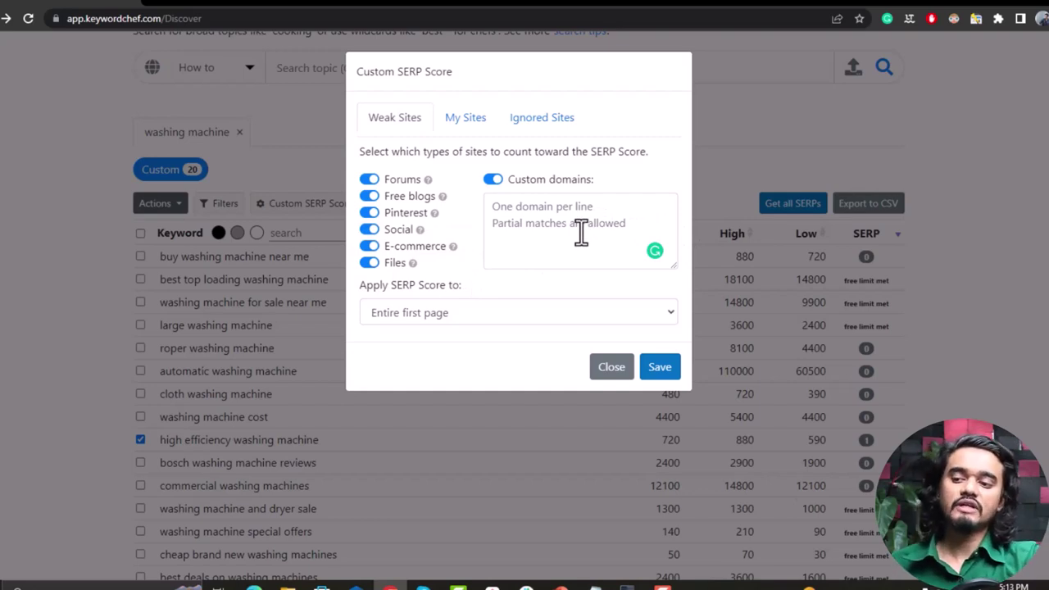
left_click(554, 224)
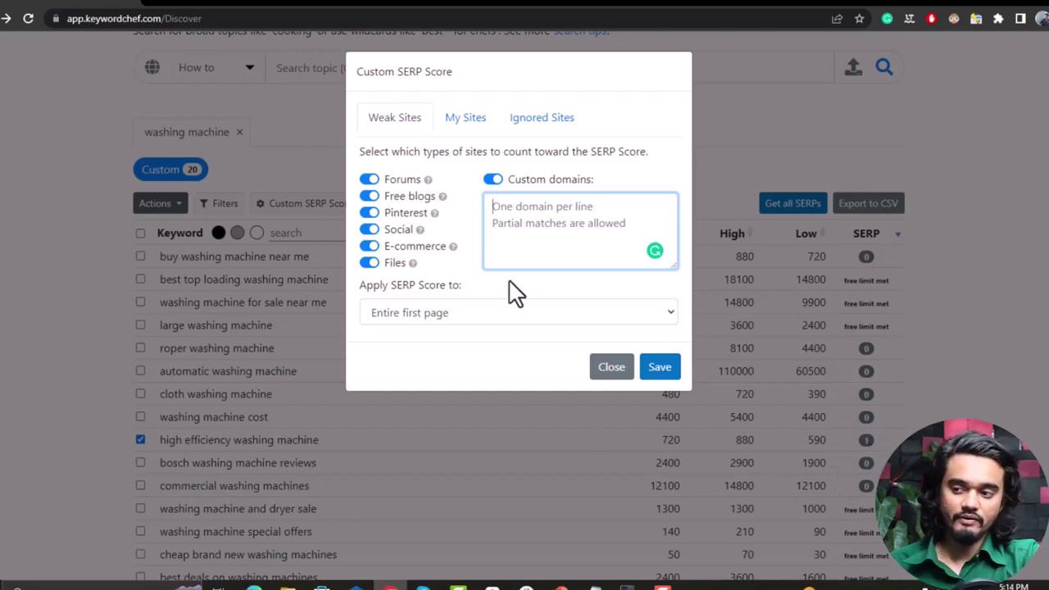
left_click(465, 117)
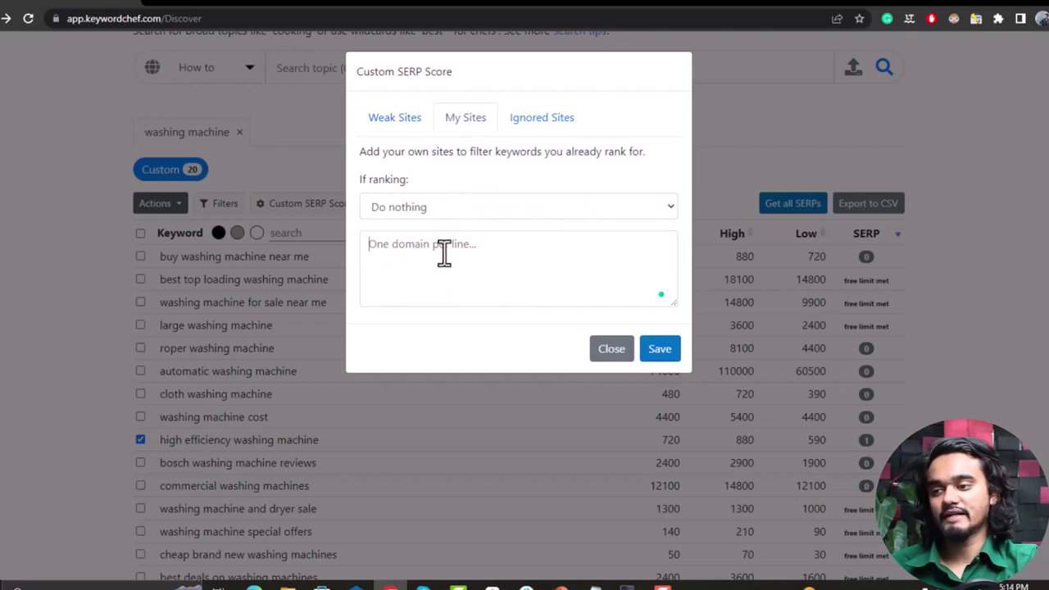
left_click(443, 254)
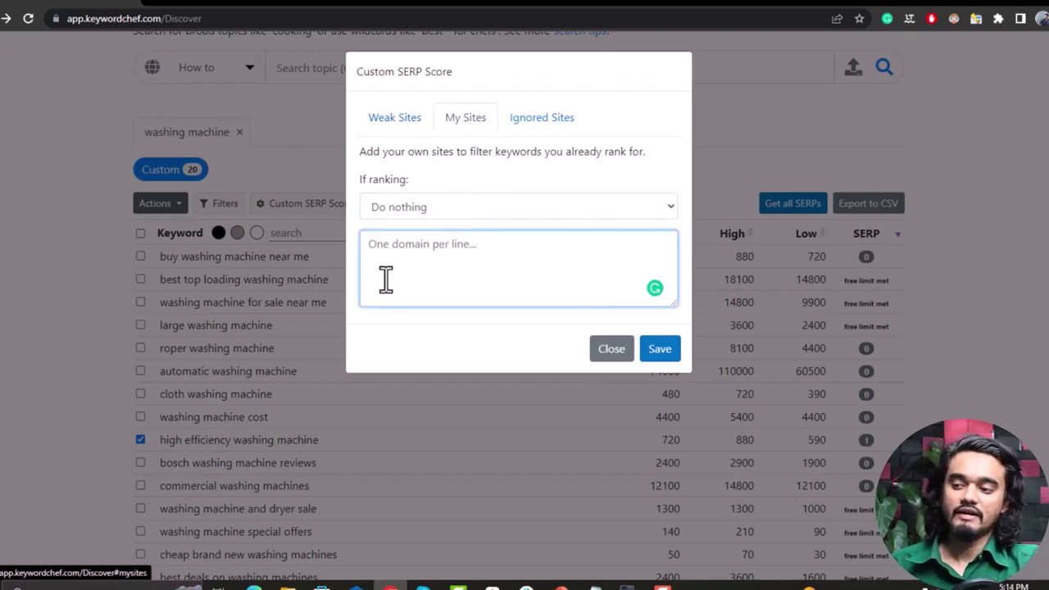
left_click(428, 208)
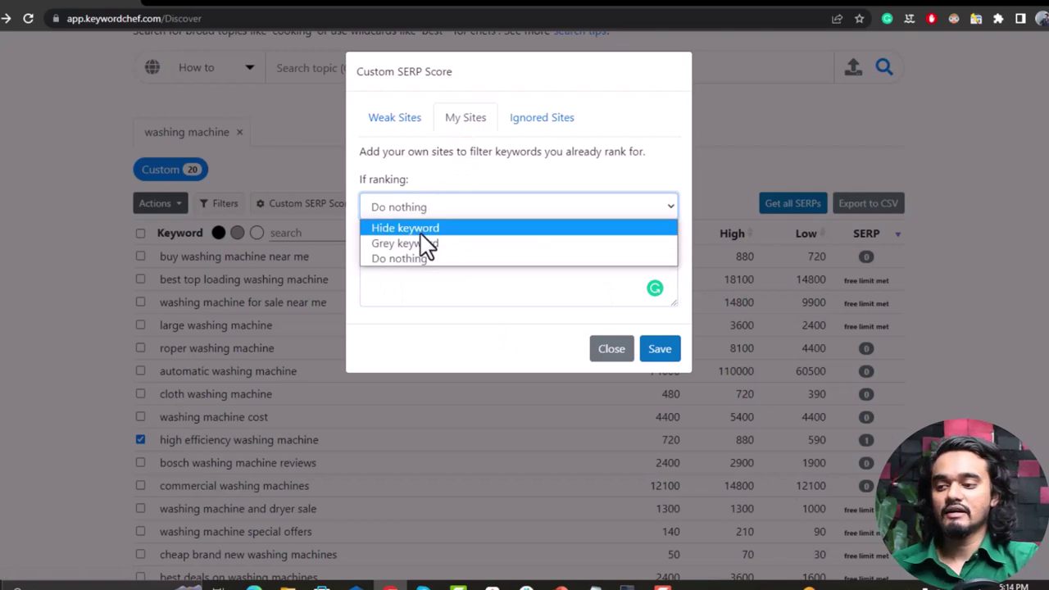
left_click(423, 231)
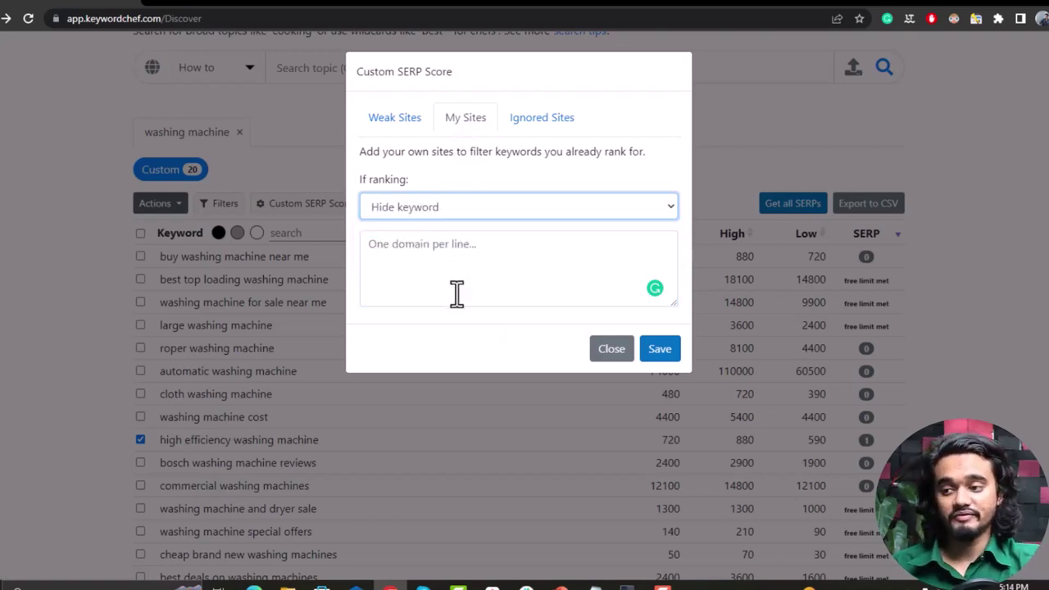
Review the Ignored Sites settings of the Custom SERP Score and close the dialog without saving.
left_click(541, 117)
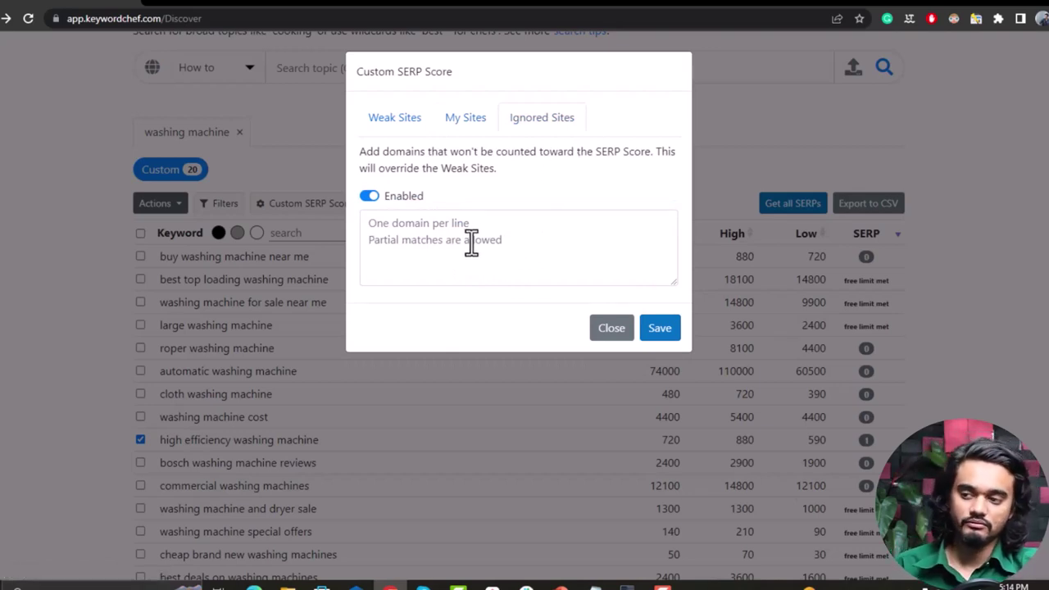
key("Escape")
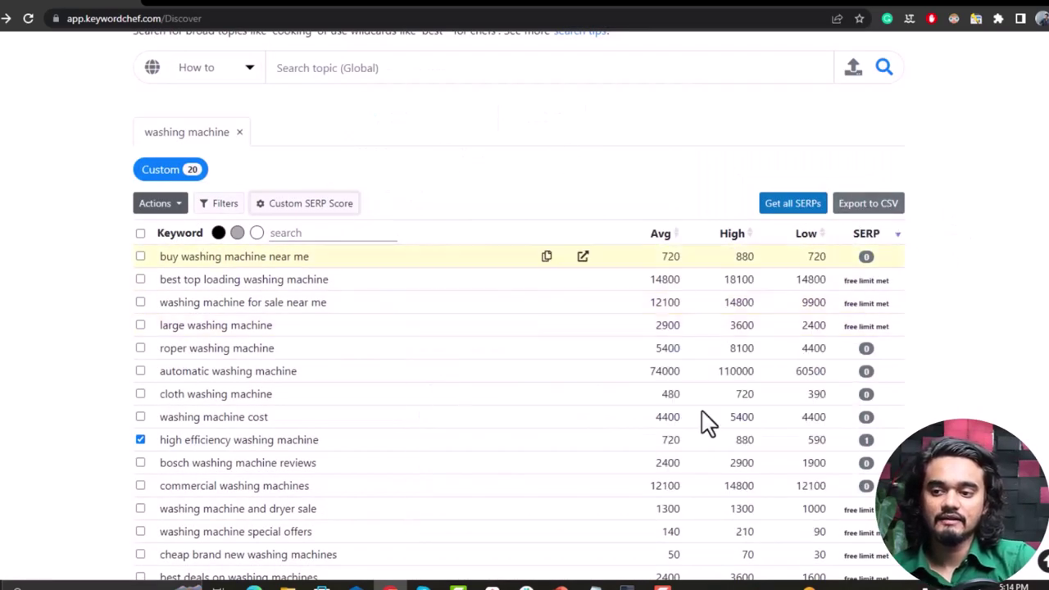
Export the selected keyword "high efficiency washing machine" to CSV, open the file in Excel and fit the Keyword column to its content.
left_click(889, 217)
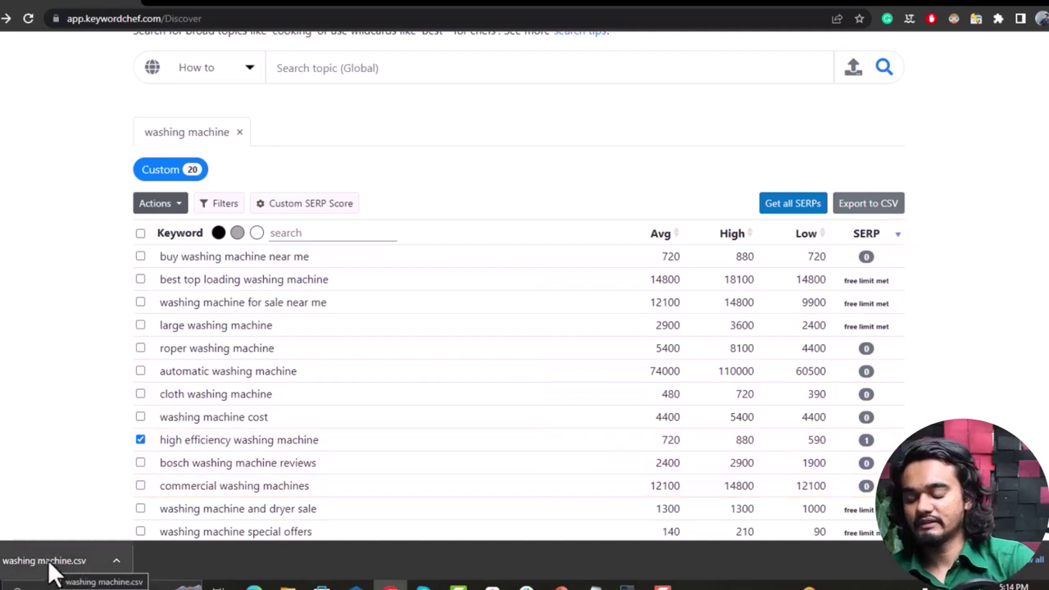
left_click(49, 564)
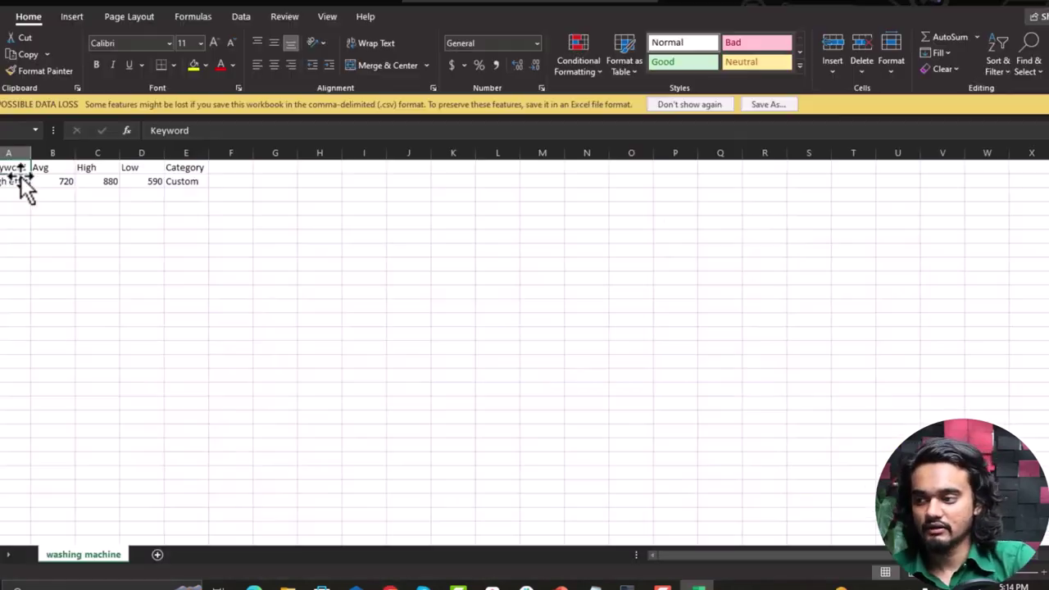
double_click(30, 153)
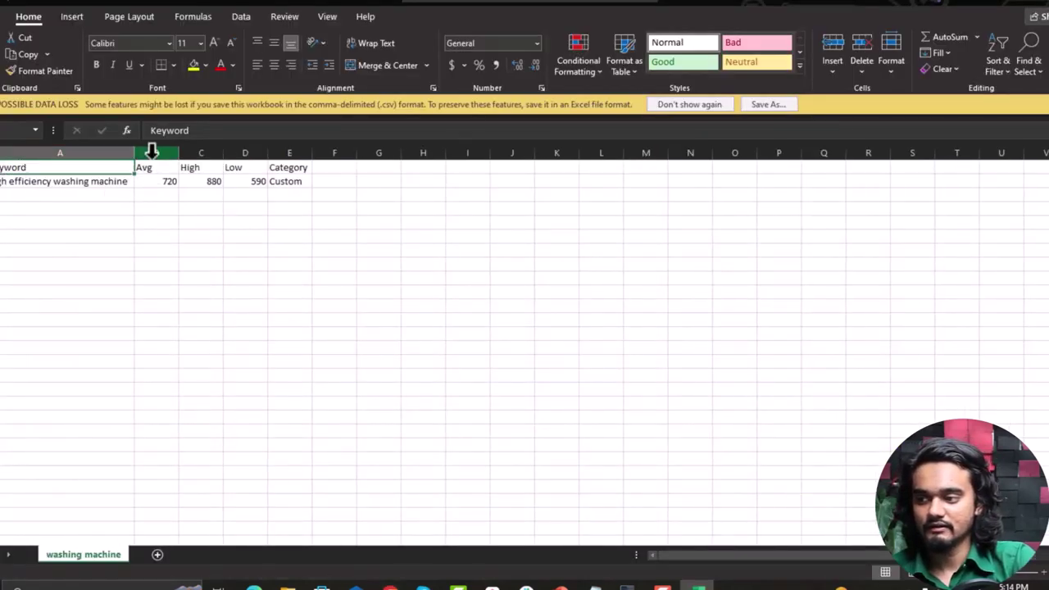
left_click(299, 152)
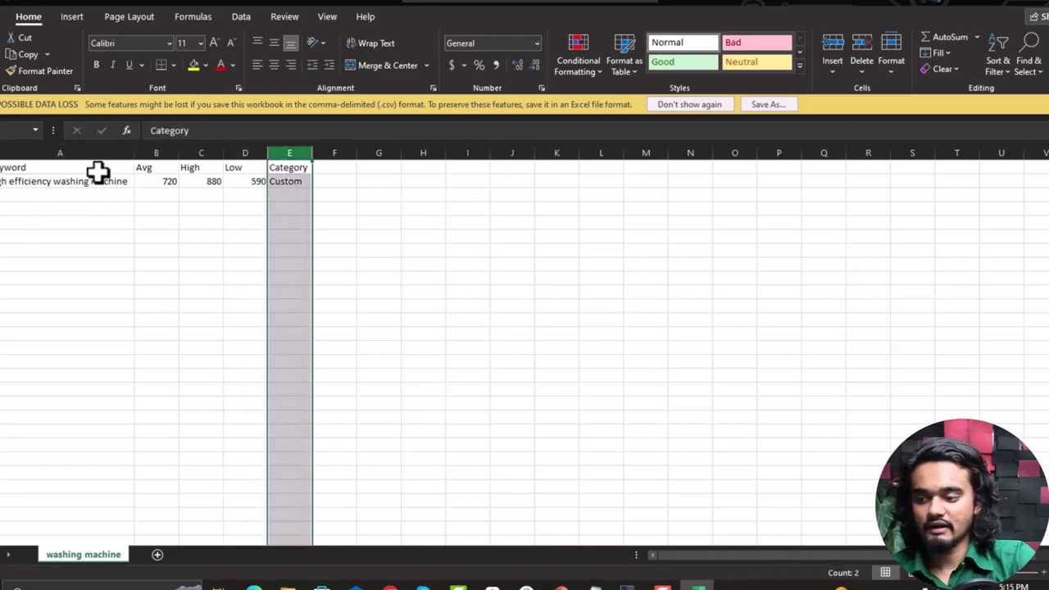
Return to Keyword Chef, export the whole keyword list to CSV with nothing selected, and open it in Excel with the Keyword and Avg columns fitted.
left_click(390, 587)
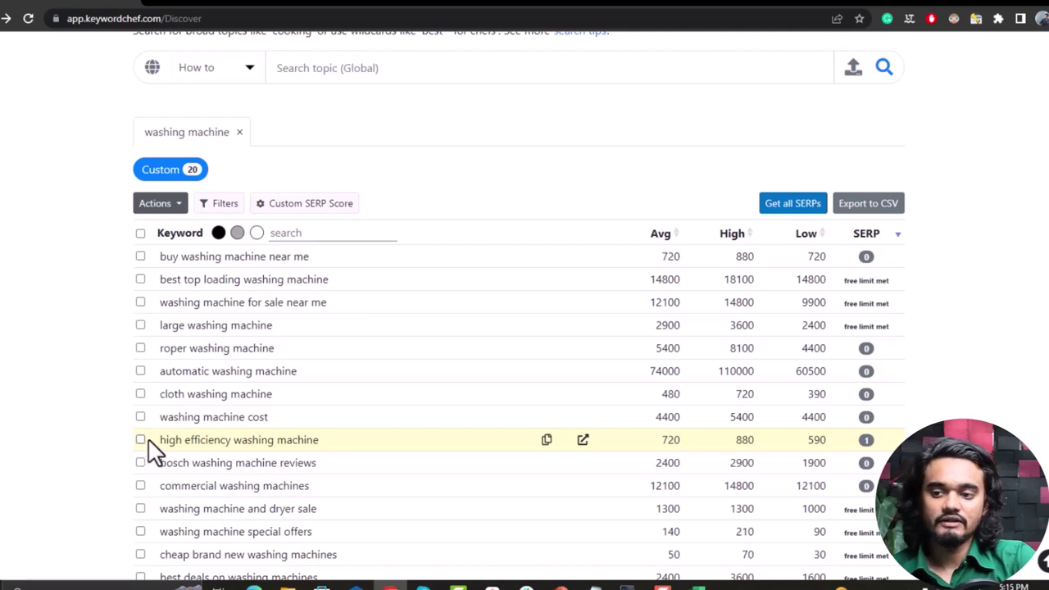
left_click(882, 205)
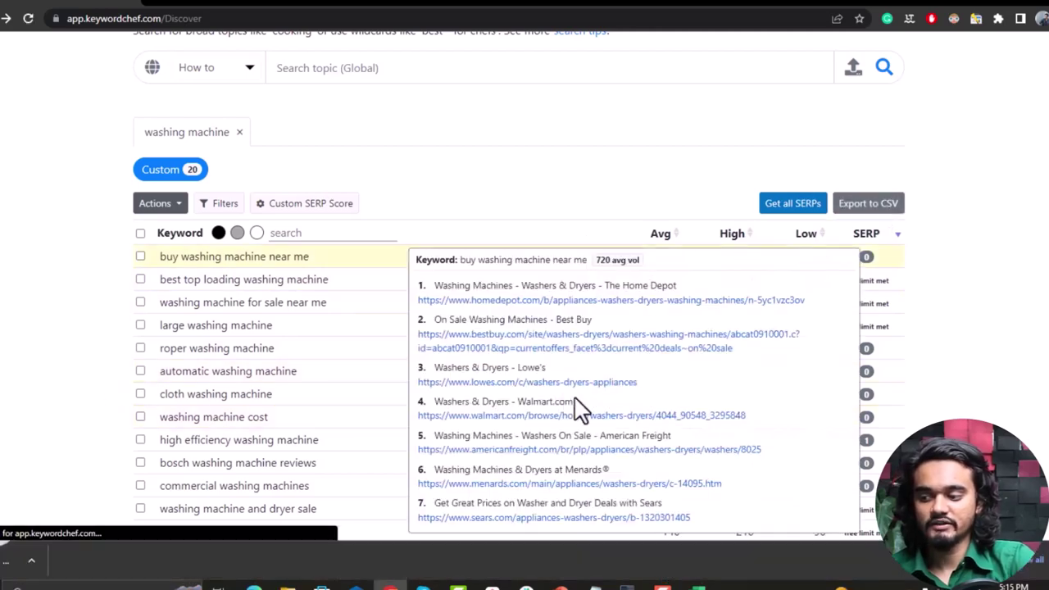
left_click(133, 579)
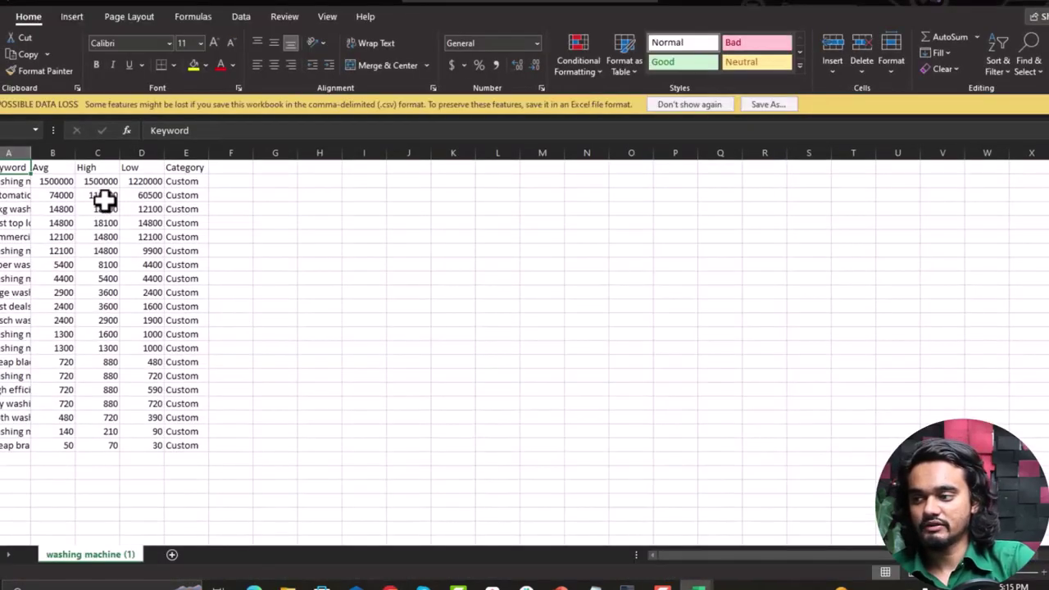
double_click(31, 153)
left_click(175, 153)
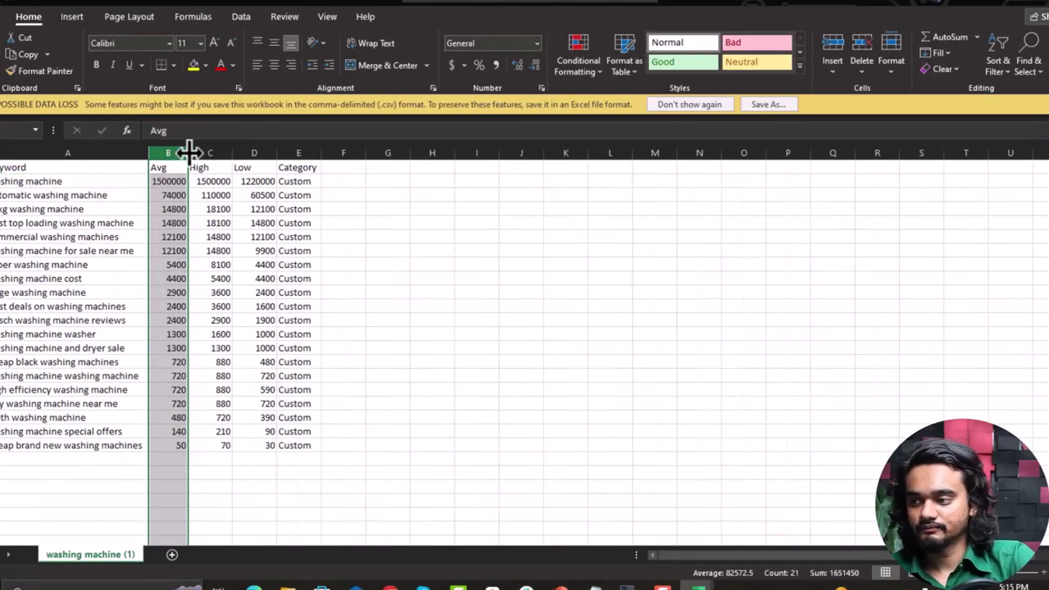
left_click(429, 239)
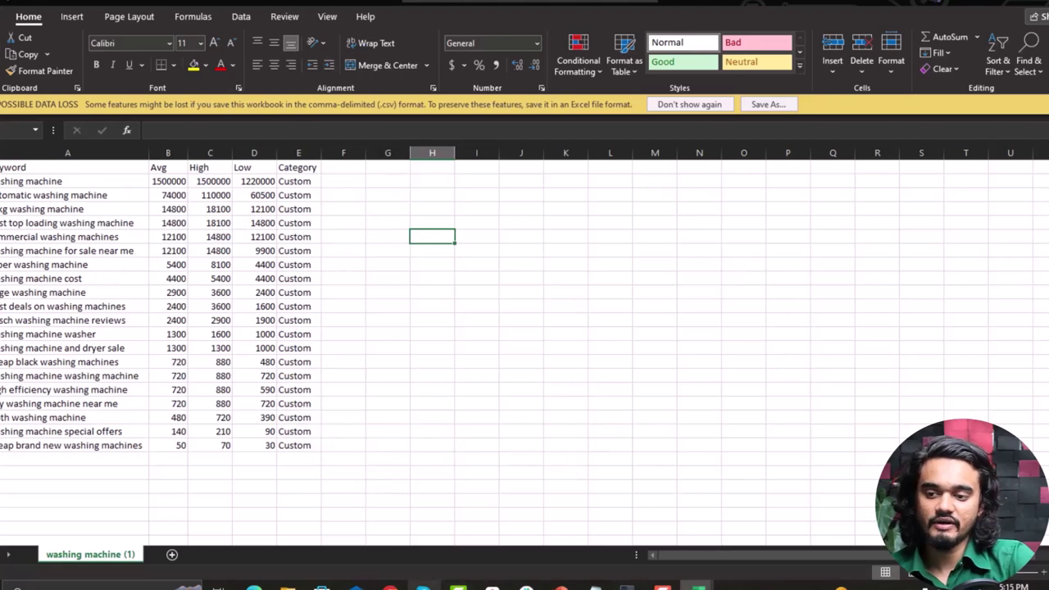
Switch back to Keyword Chef and examine the ranking pages and their word counts for "high efficiency washing machine".
left_click(390, 587)
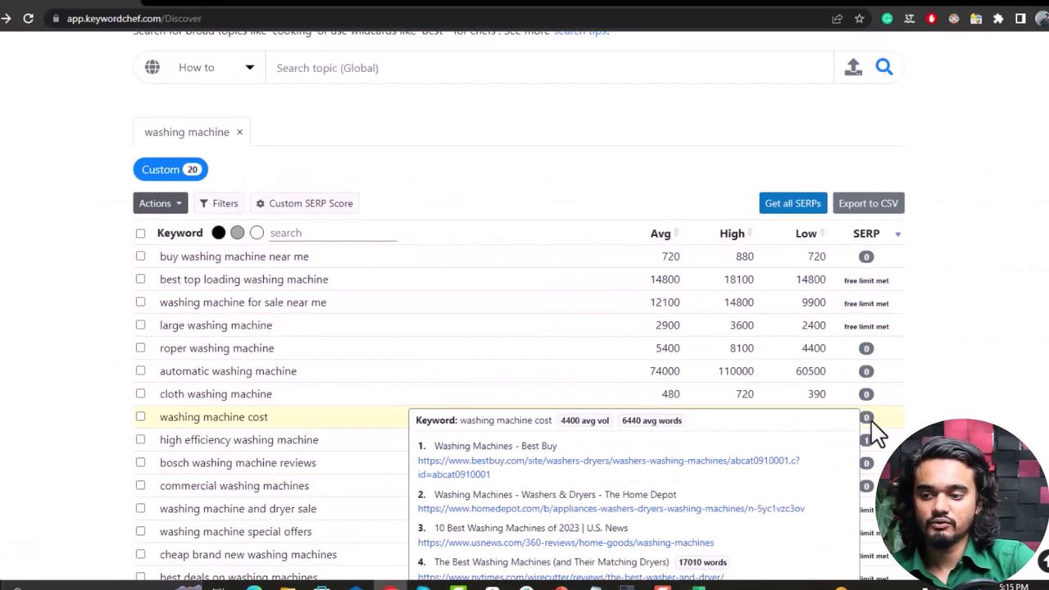
mouse_move(869, 440)
scroll(753, 496, "down", 2)
scroll(753, 496, "down", 1)
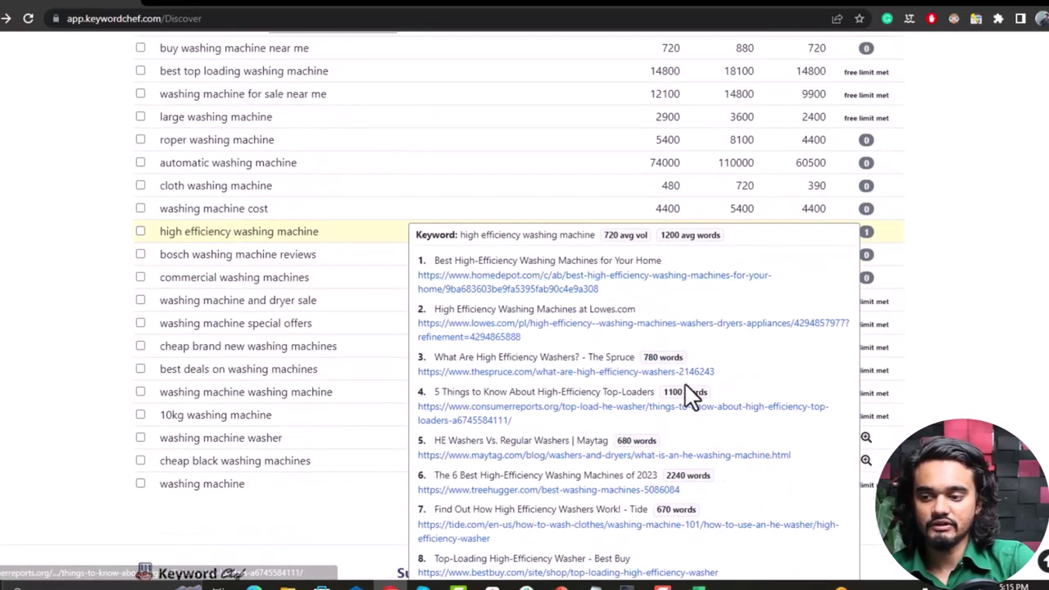
left_click_drag(667, 393, 733, 402)
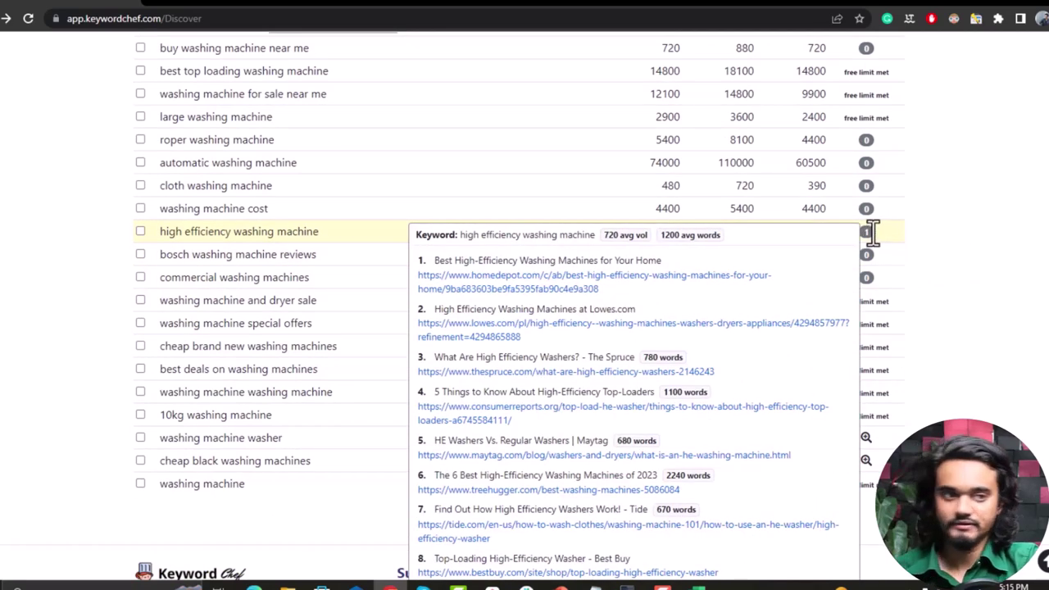
scroll(554, 341, "up", 4)
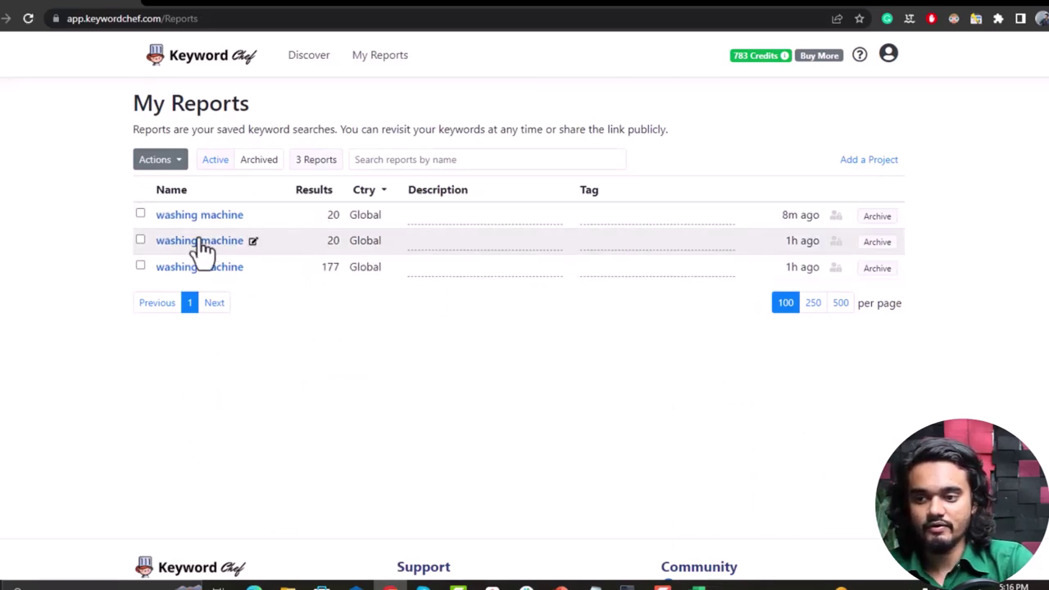
Open the older 20-result "washing machine" report from My Reports and examine the ranking sites for "washing machine for sale near me".
left_click(199, 240)
mouse_move(856, 342)
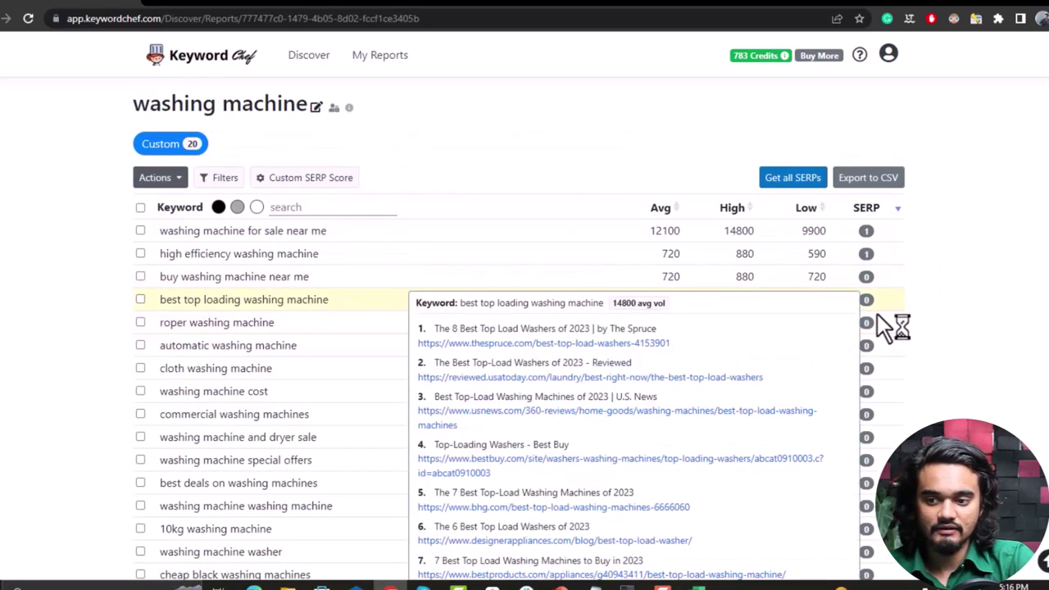
scroll(882, 449, "down", 3)
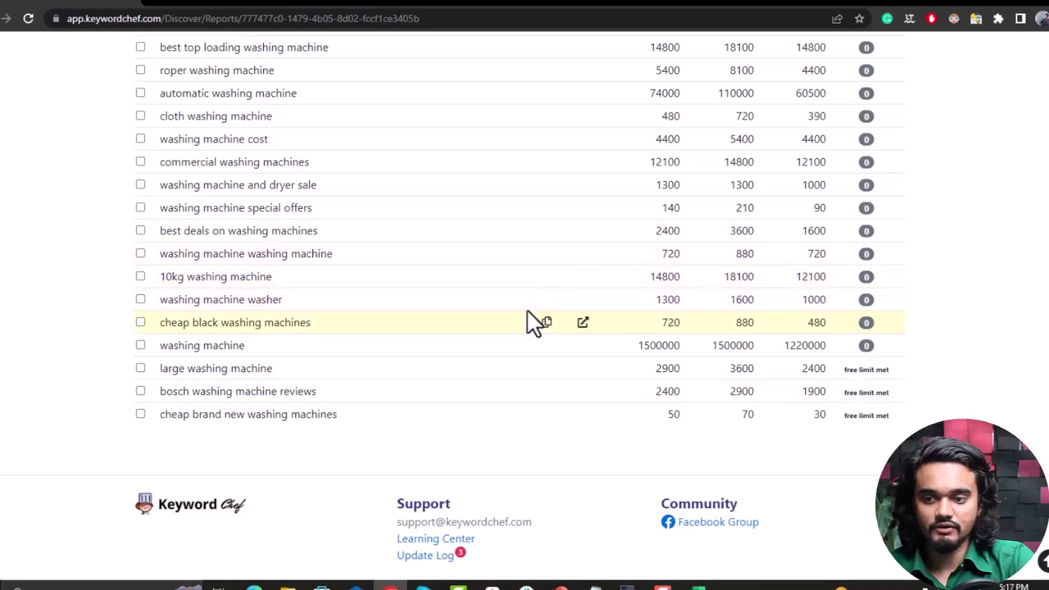
scroll(533, 320, "up", 3)
mouse_move(871, 242)
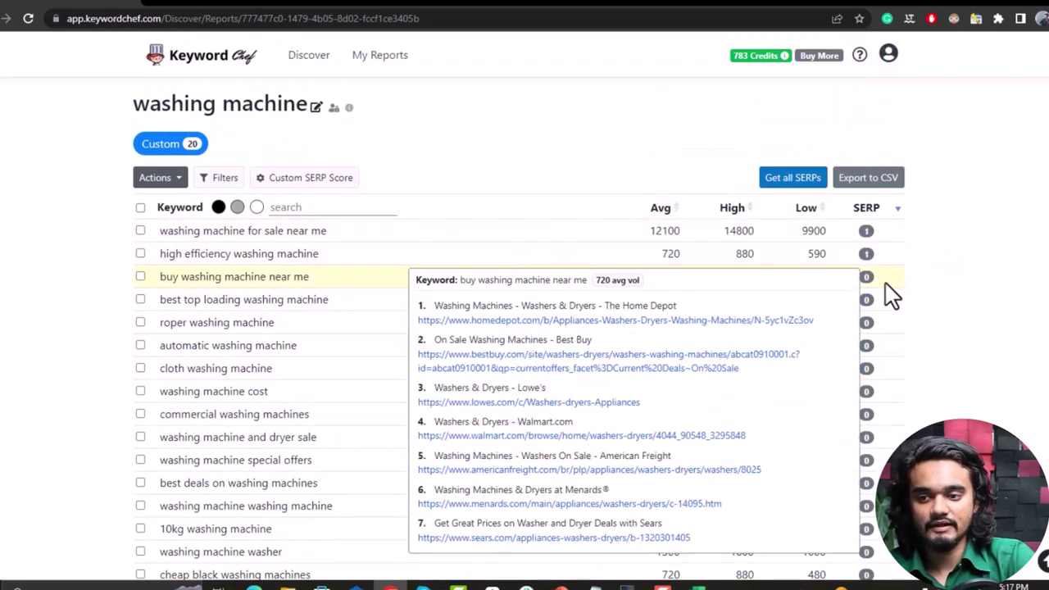
left_click(863, 231)
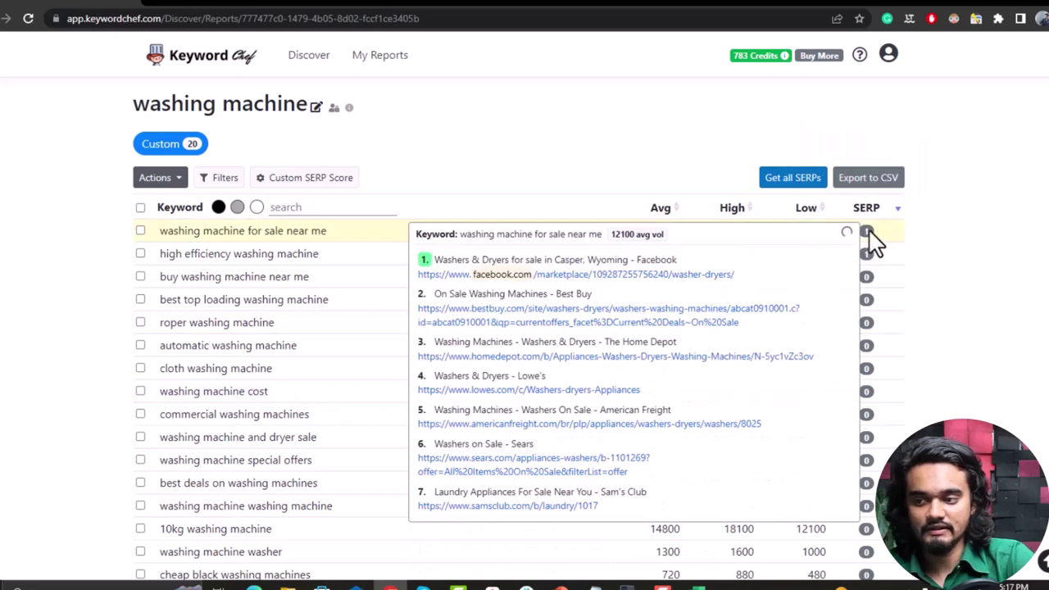
double_click(424, 262)
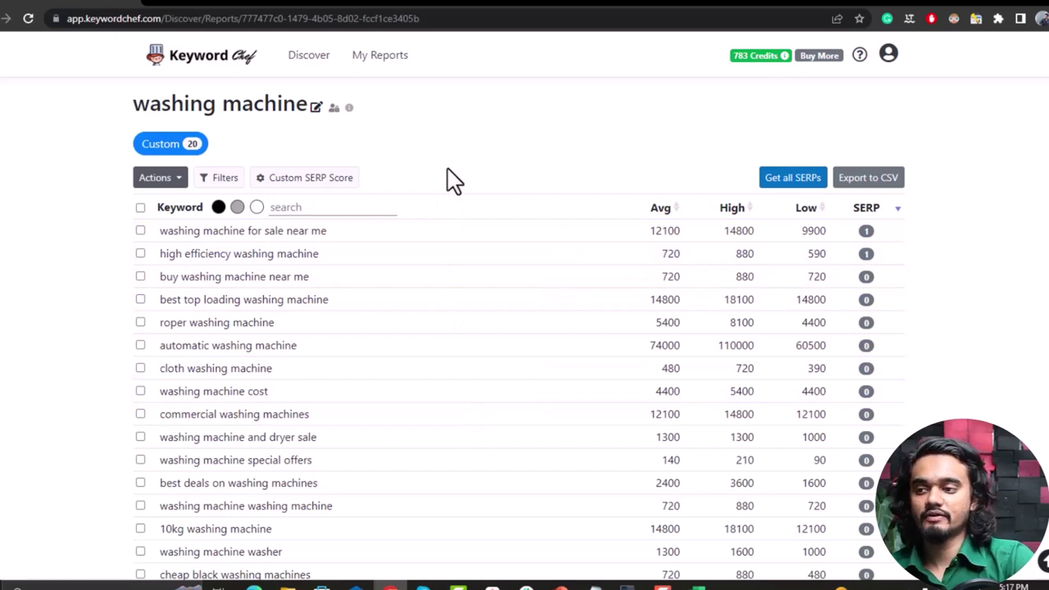
Go back to My Reports and open the account management page.
left_click(364, 69)
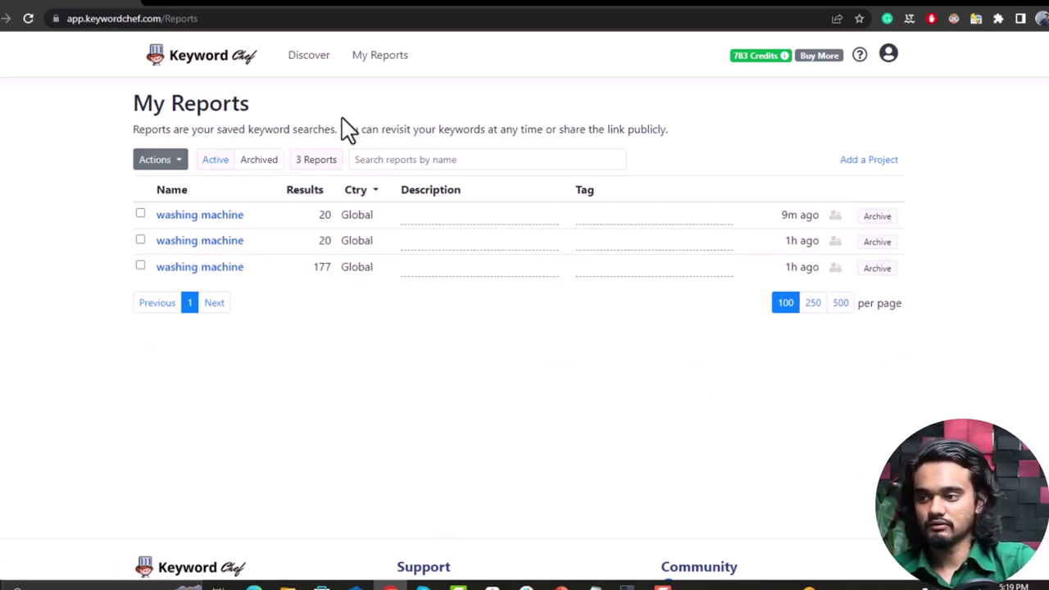
left_click(888, 54)
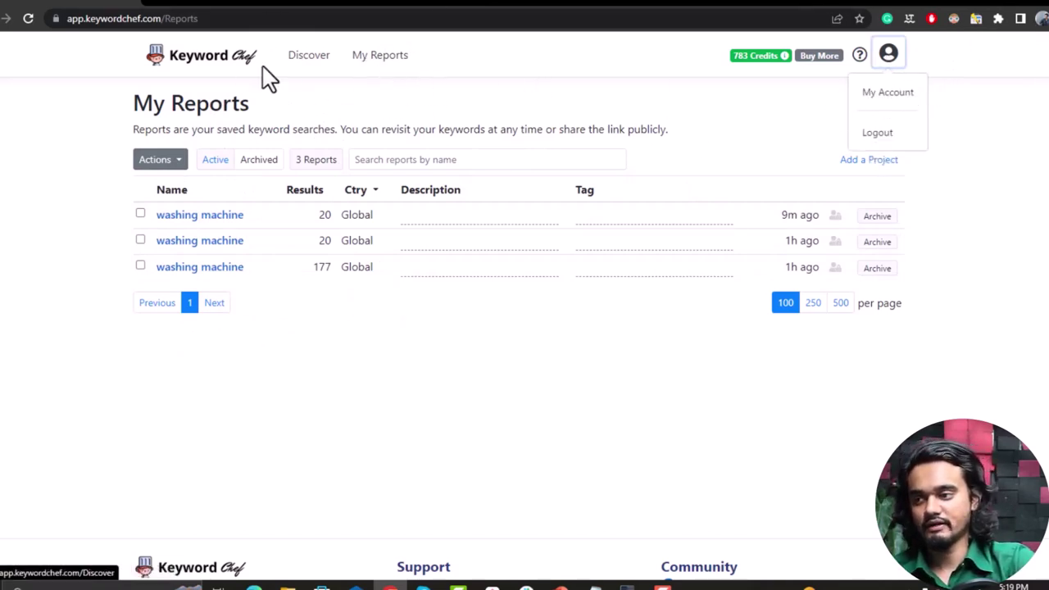
left_click(900, 96)
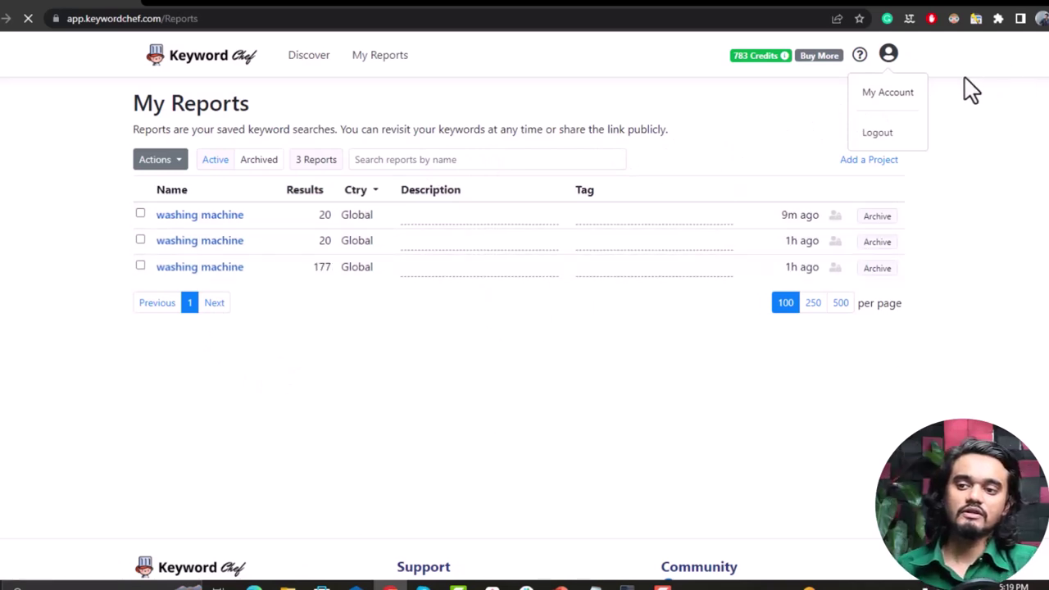
left_click(888, 96)
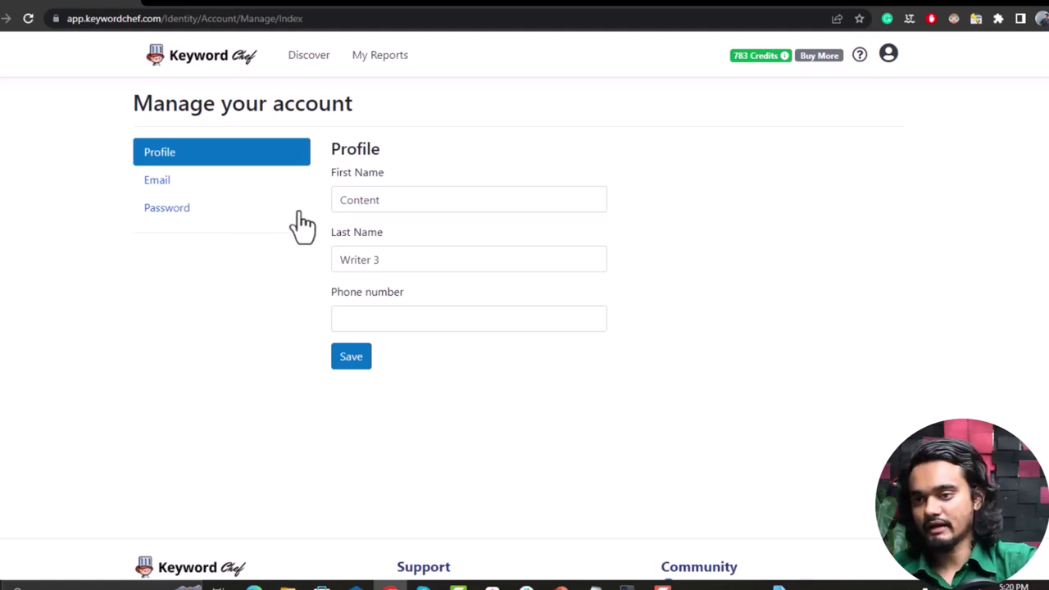
Check the expiry information for the credits and open the page for buying more credits.
mouse_move(785, 59)
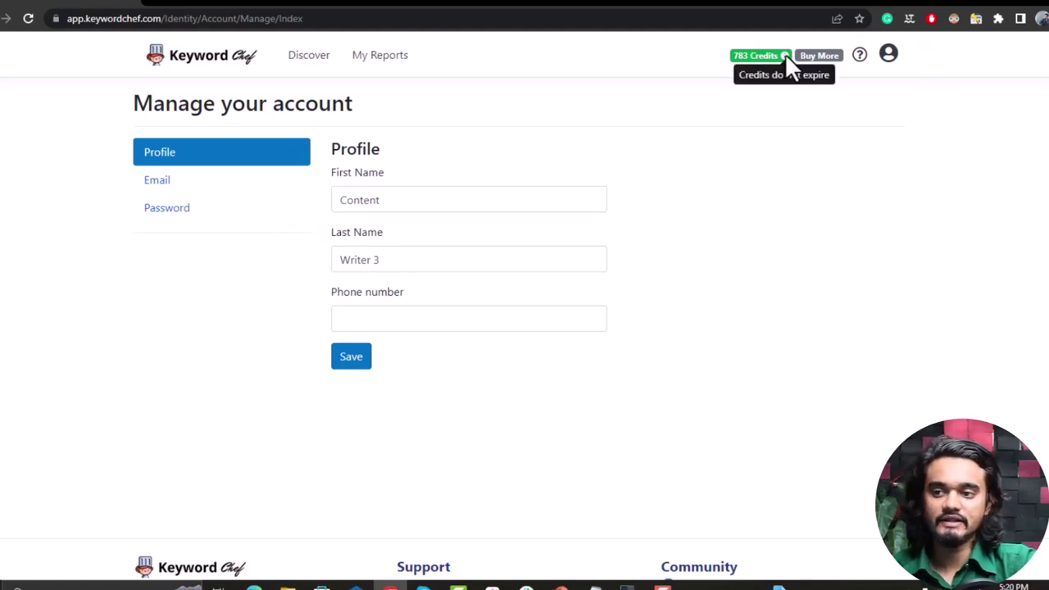
left_click(813, 60)
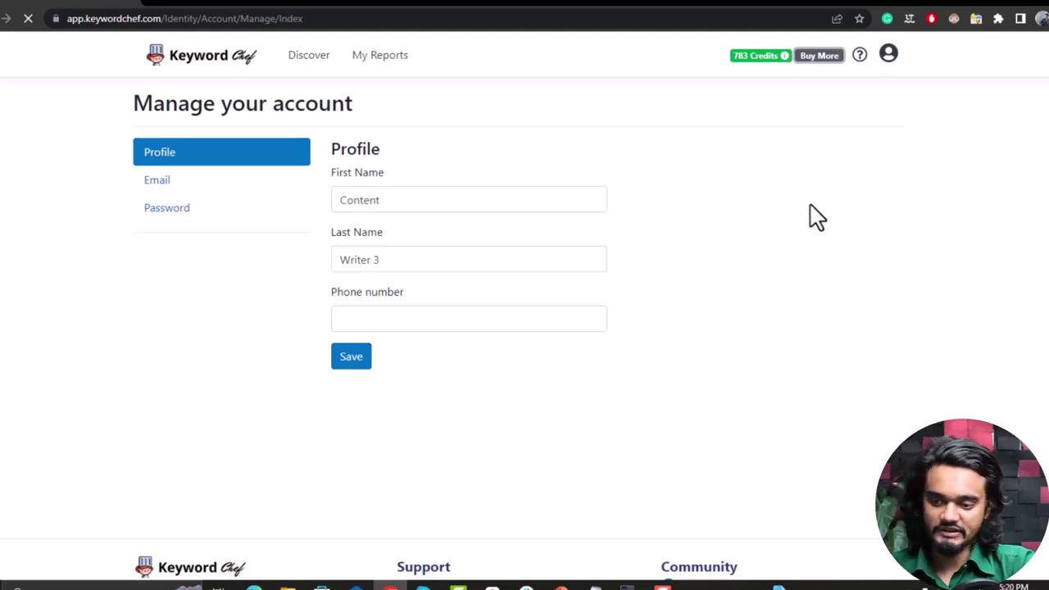
scroll(702, 410, "down", 1)
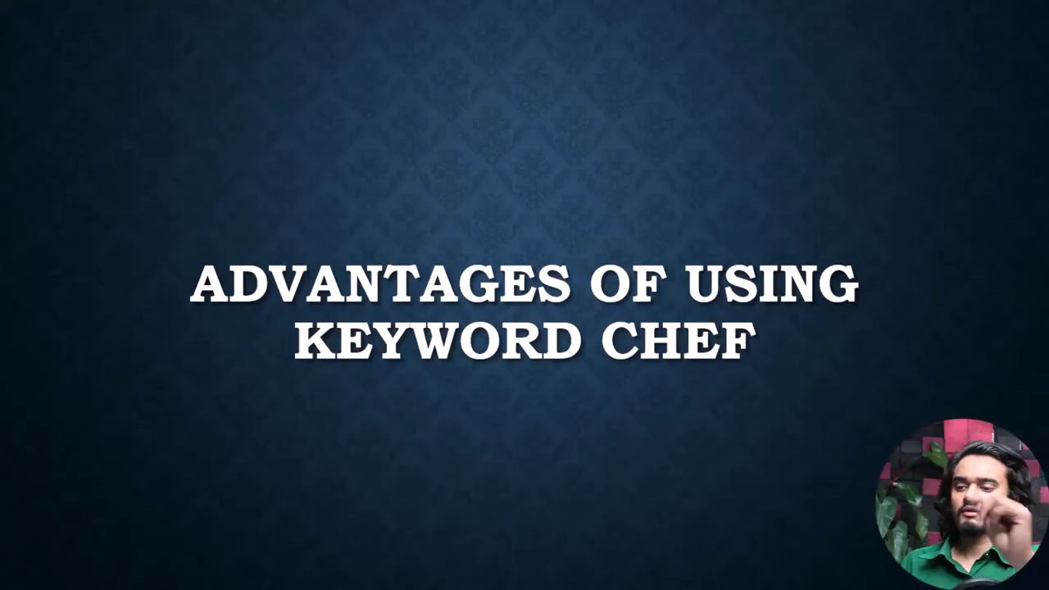
key("Right")
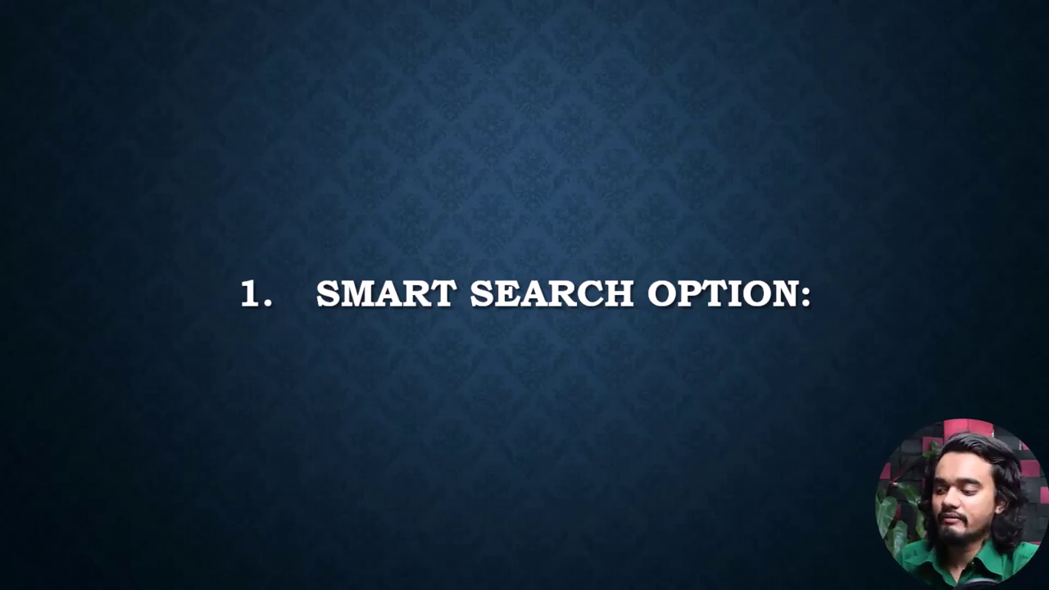
key("Right")
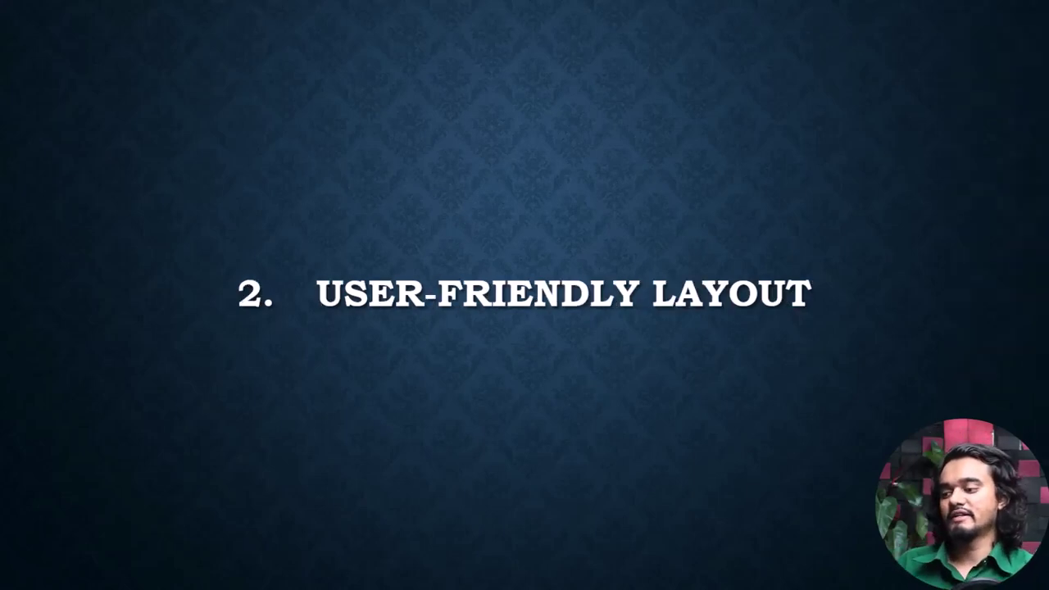